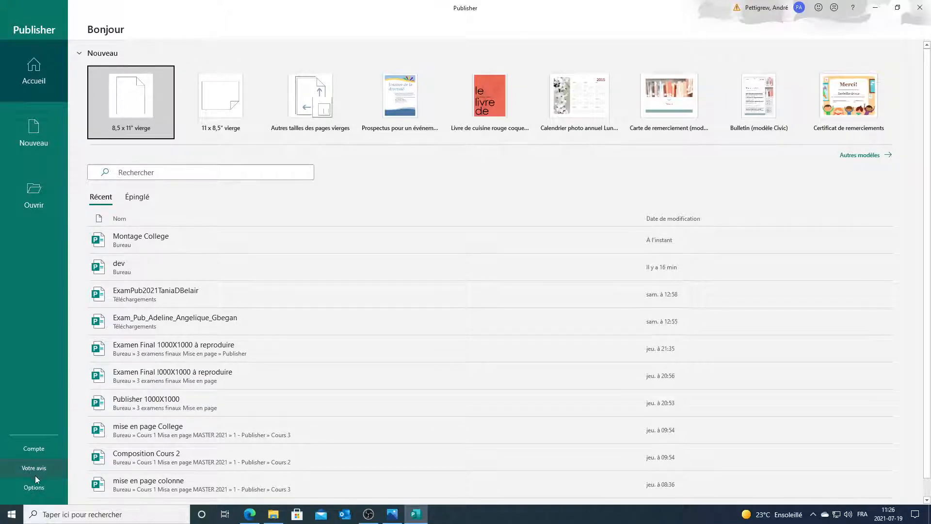
Step: In the advanced options, set measurements to display in inches (Pouces)
click(33, 487)
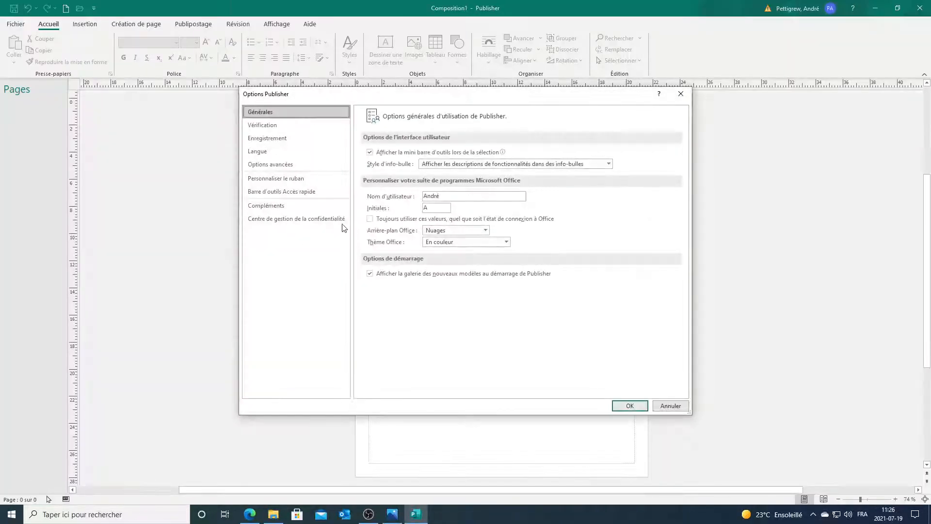
click(288, 165)
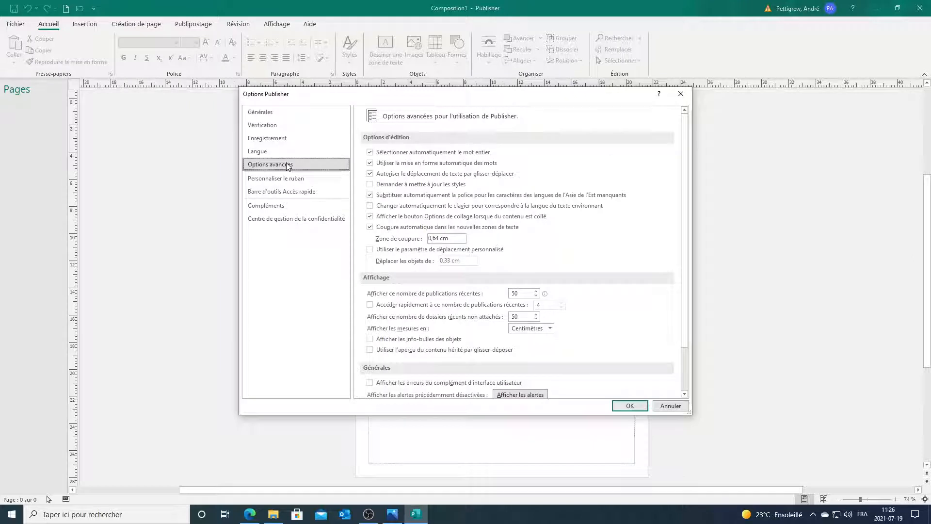
click(536, 328)
click(524, 341)
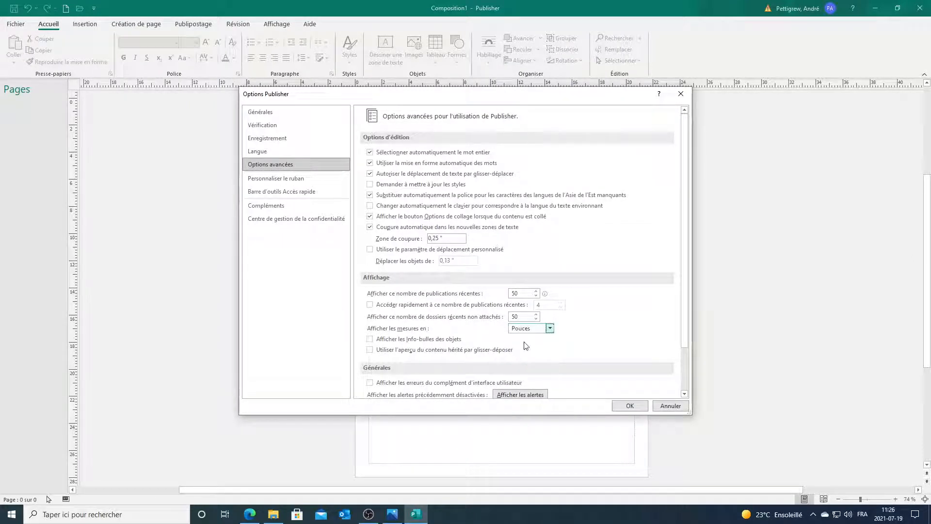
click(629, 406)
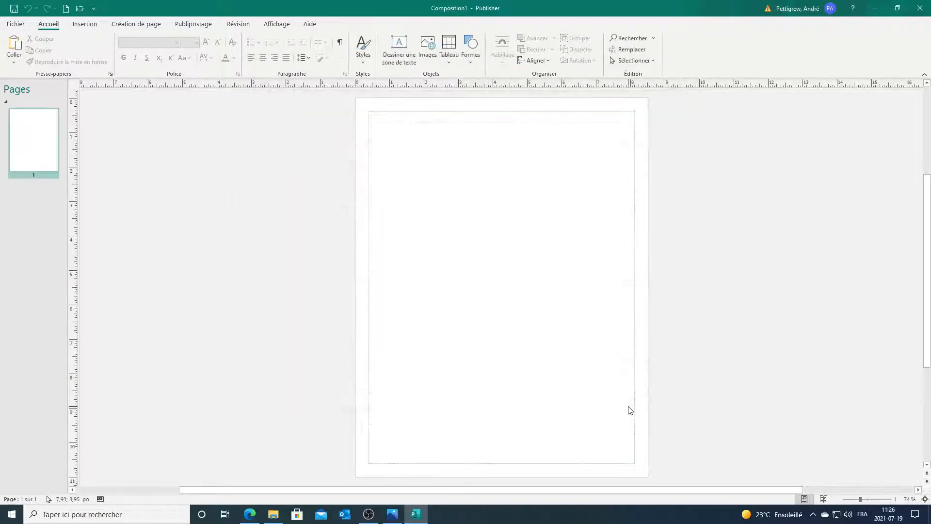
Step: Insert 2 blank pages after page 1
right_click(48, 133)
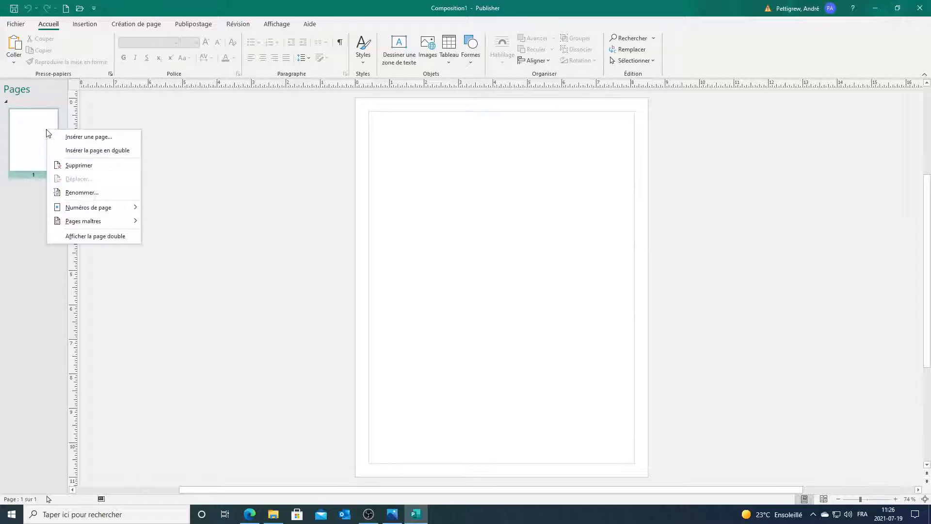
click(63, 138)
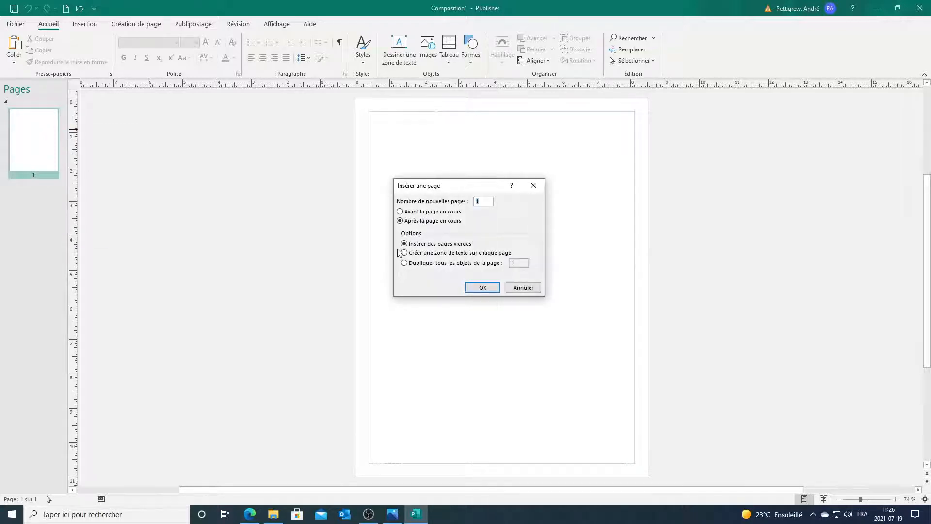
text(2)
click(482, 289)
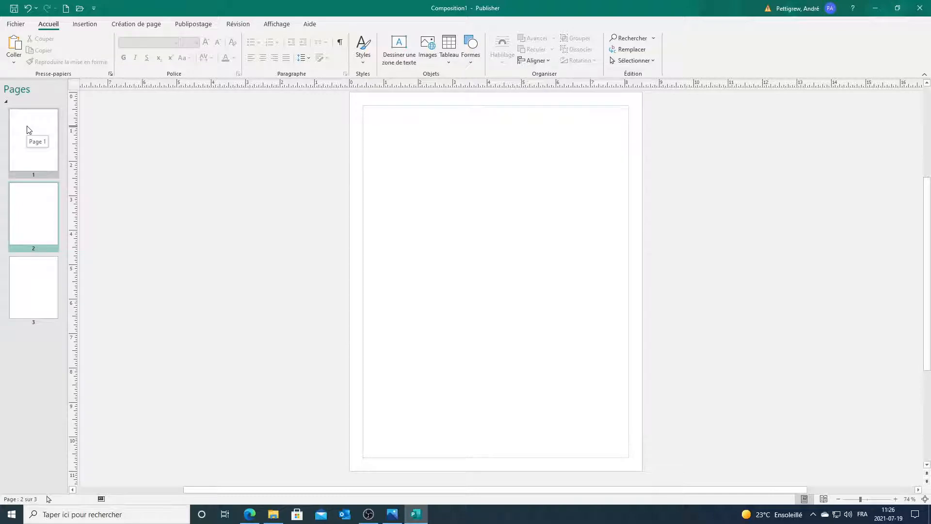
Step: Show pages 2 and 3 as a two-page spread and bring up the reference layout image
drag(27, 130, 35, 289)
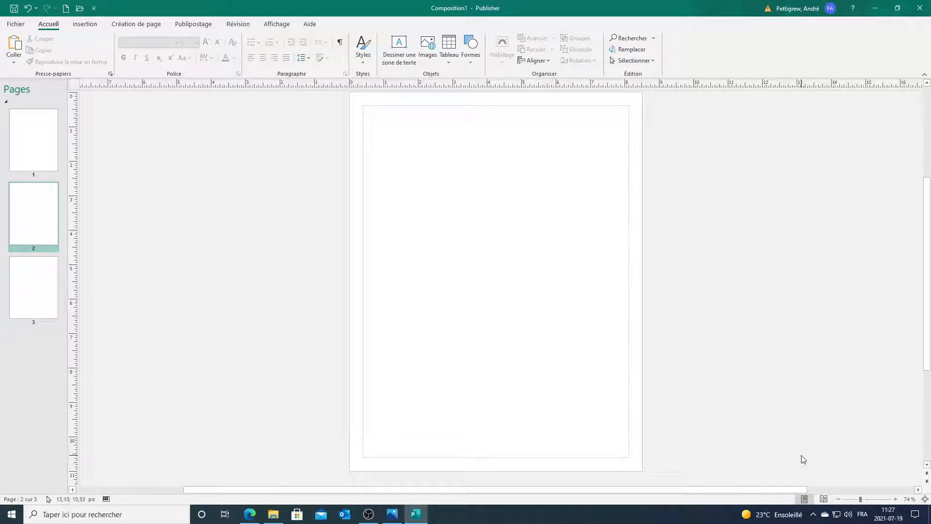
click(824, 500)
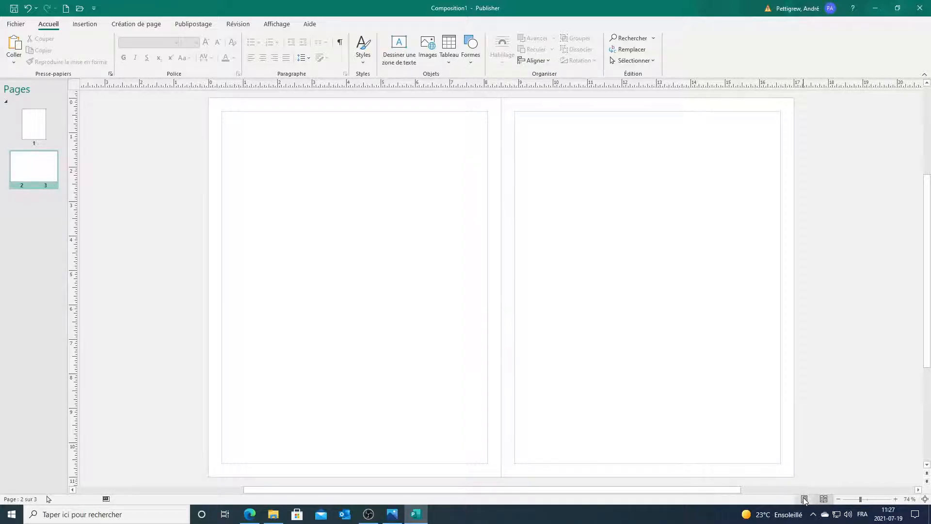
click(804, 499)
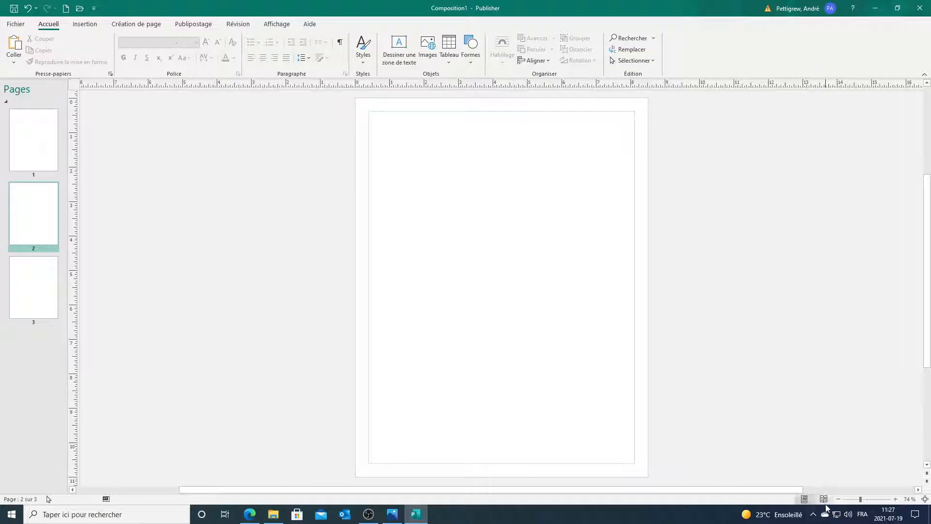
click(824, 499)
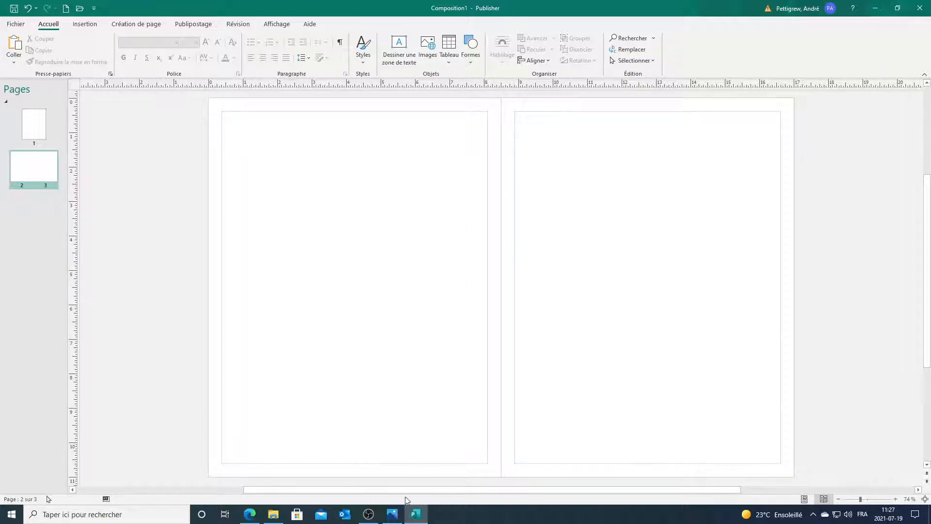
click(392, 513)
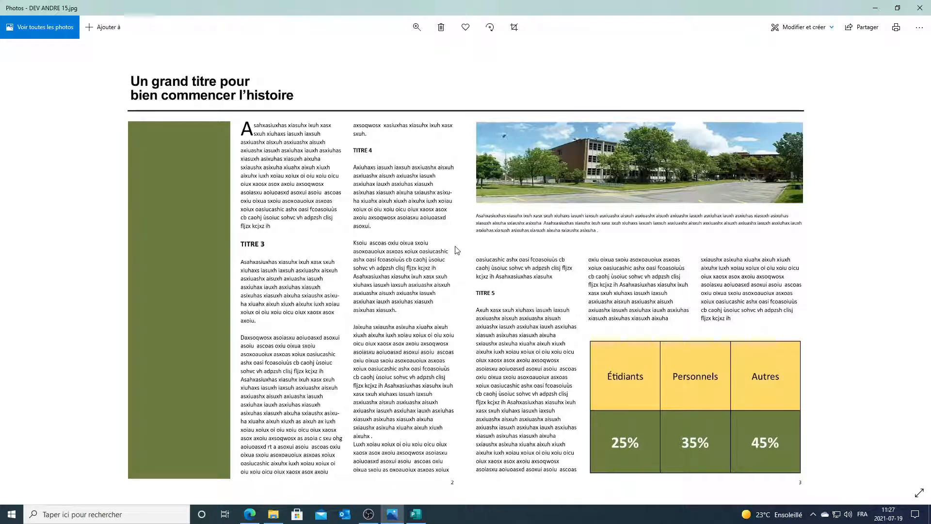
click(878, 8)
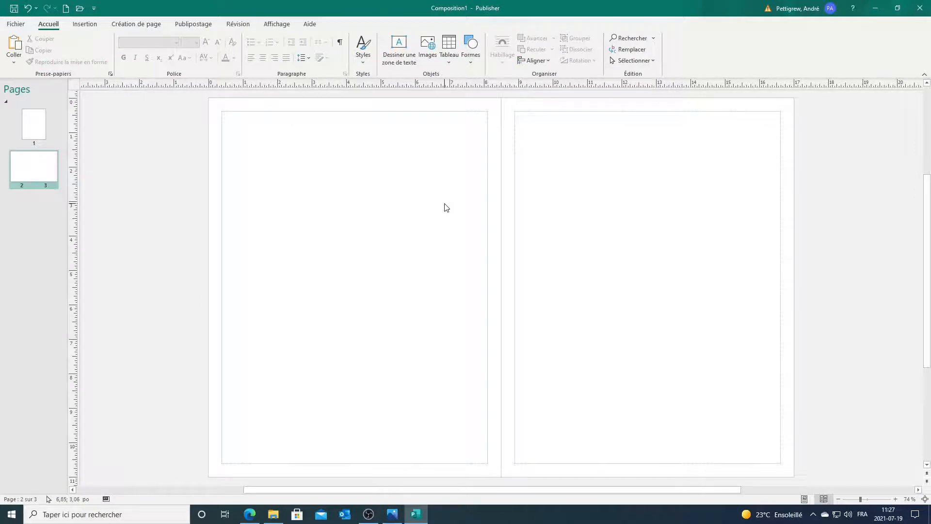
Step: Open the custom margin guides dialog from Page Design > Margins
click(152, 28)
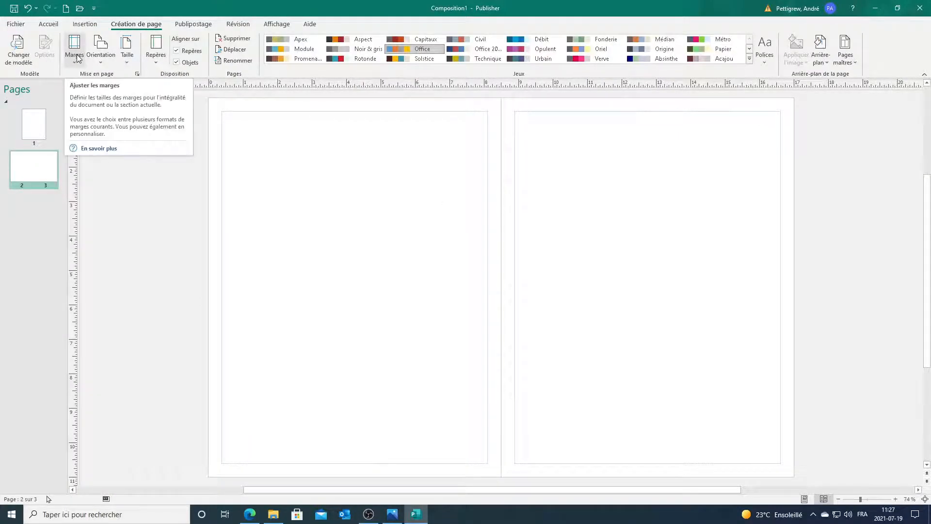
click(75, 56)
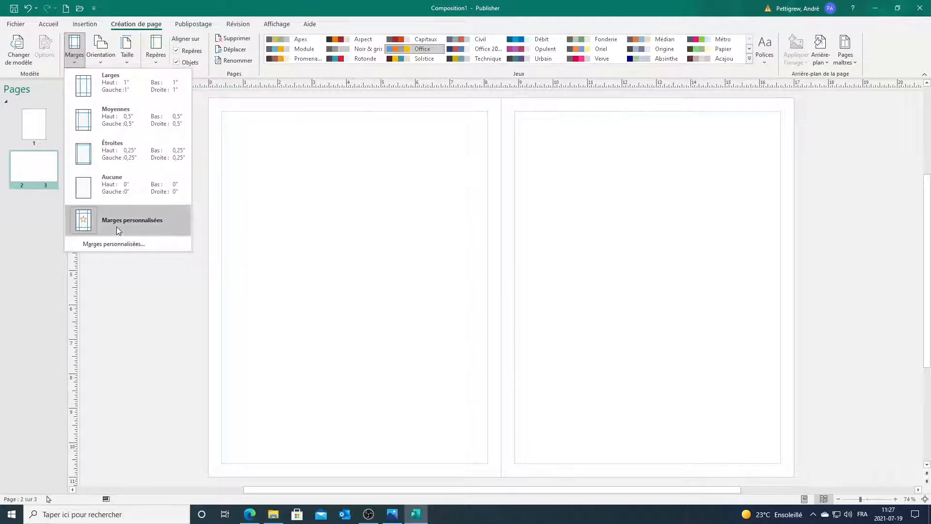
click(116, 245)
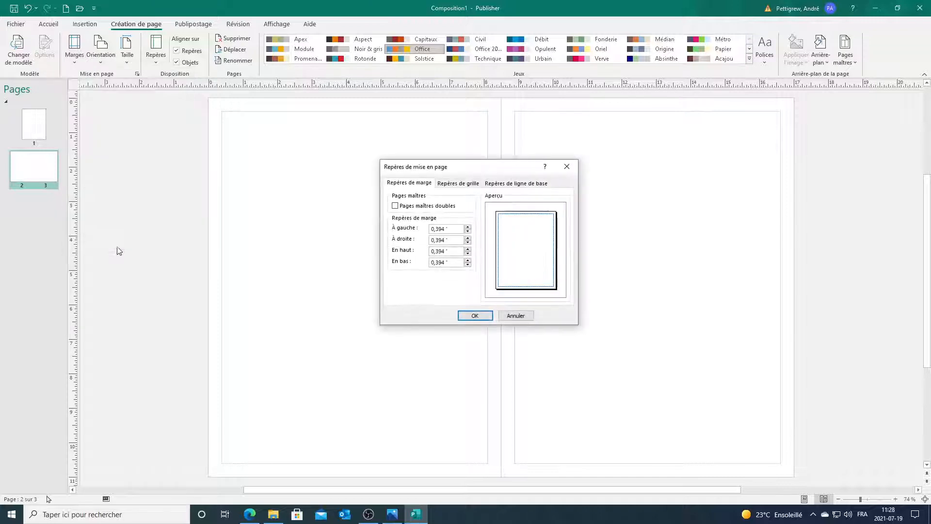
drag(468, 167, 520, 181)
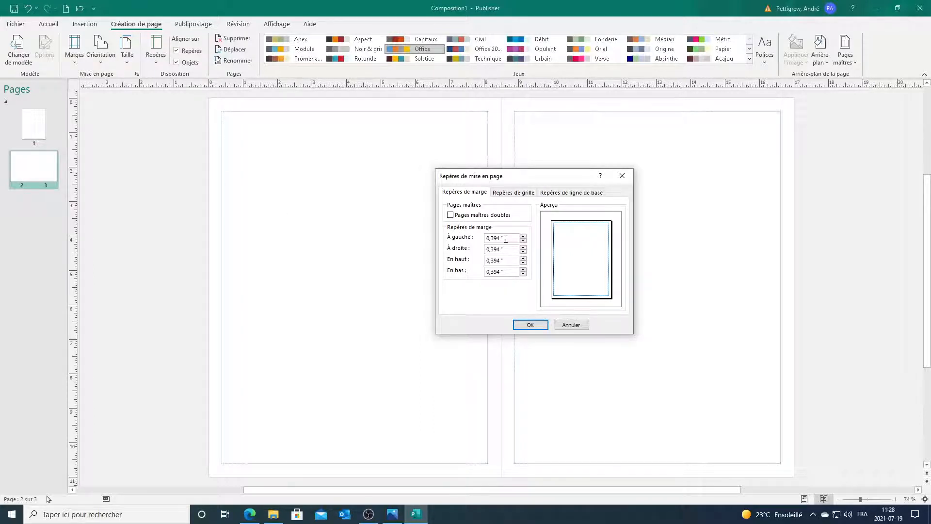
Step: Enter 0.5 inch for the left, right, top and bottom margins
drag(506, 238, 469, 240)
text(,5)
key(Tab)
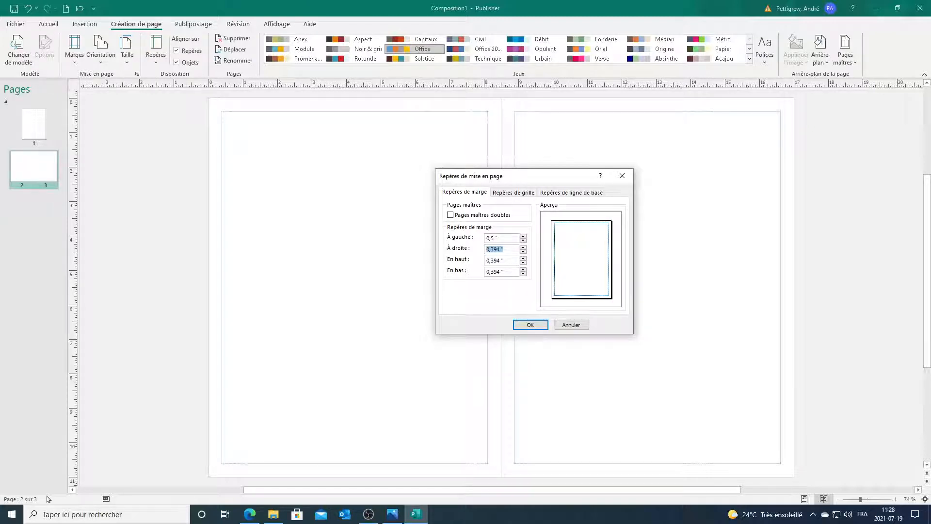
text(,5)
key(Tab)
text(,5)
key(Tab)
text(,5)
key(Tab)
key(Tab)
key(Tab)
key(Tab)
key(Tab)
key(Tab)
key(Tab)
key(Tab)
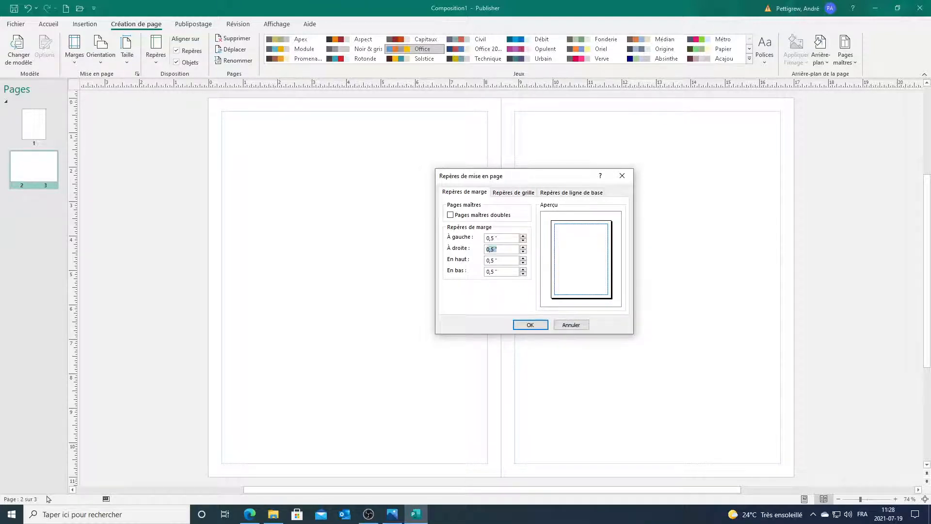
key(Tab)
key(Tab)
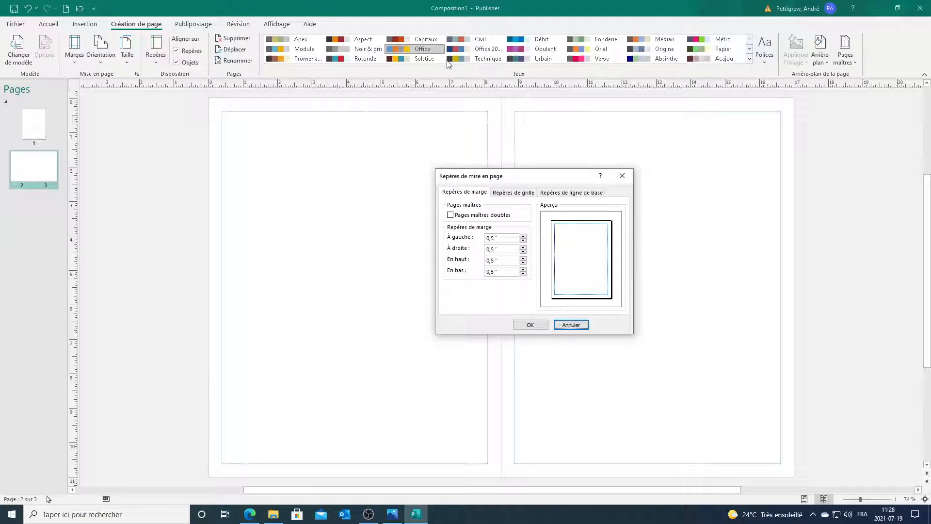
Step: Set 3 column guides with 0.25-inch spacing and apply the guides
click(510, 193)
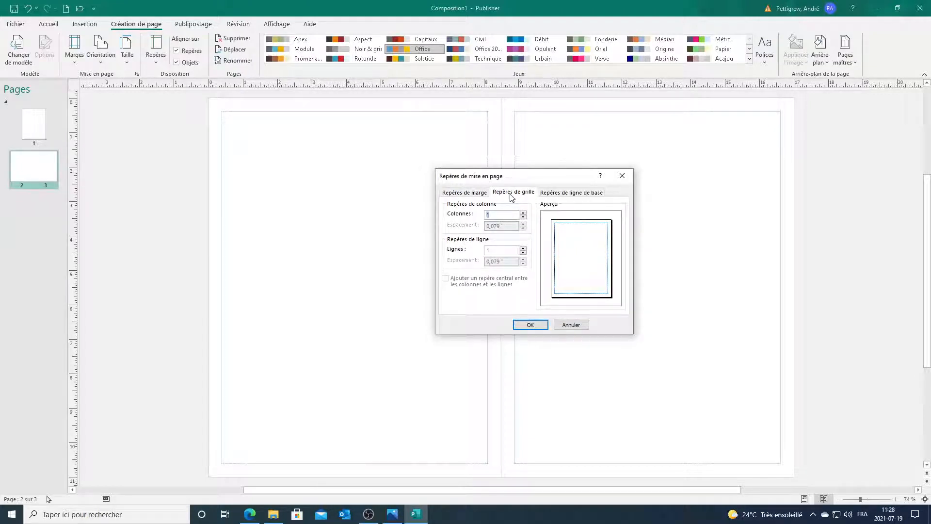
text(3)
key(Tab)
key(Tab)
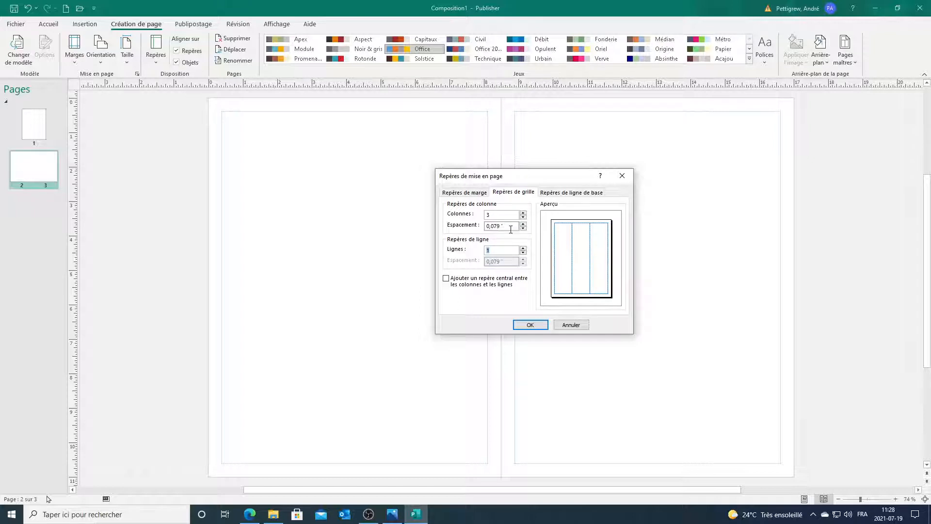
drag(503, 226, 478, 227)
text(,25)
click(539, 325)
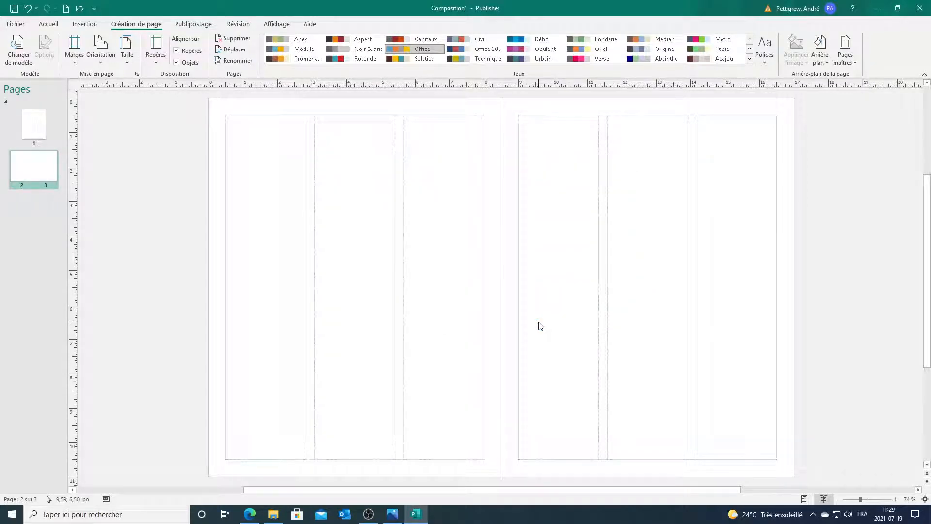
click(418, 513)
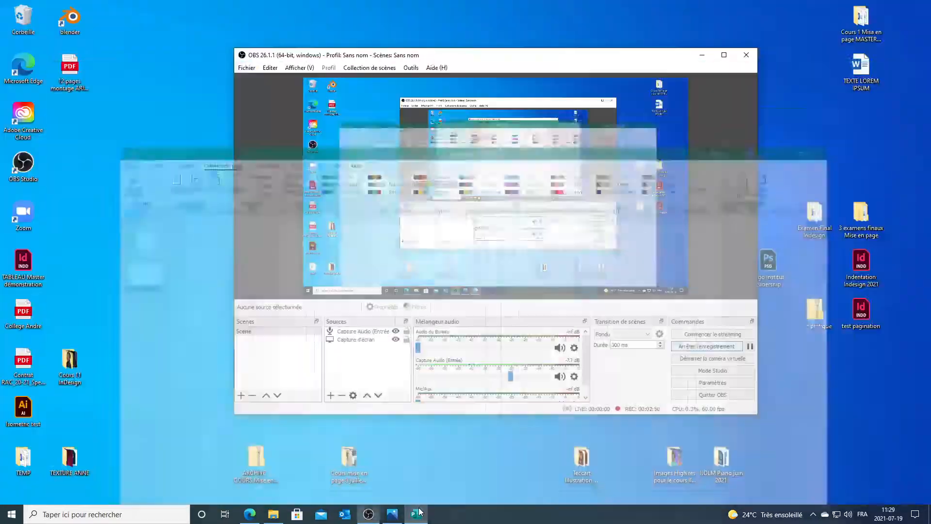
click(418, 513)
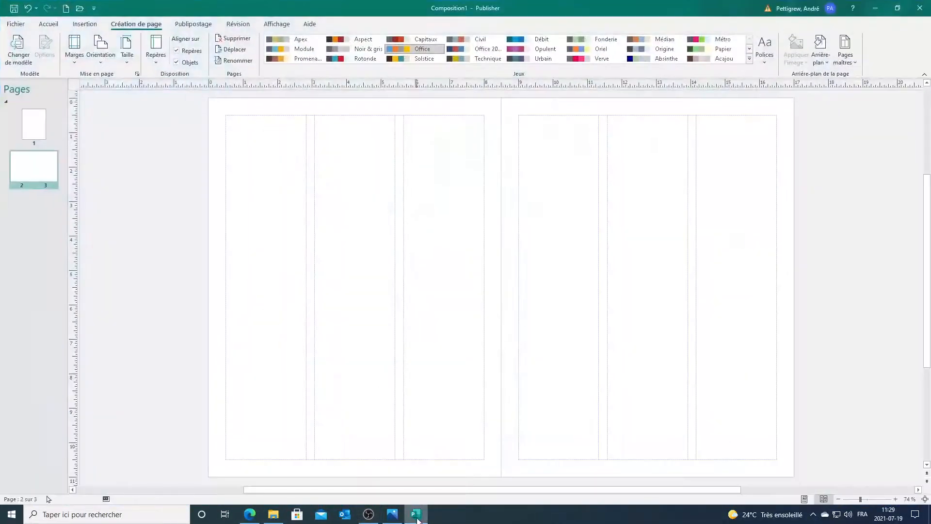
click(392, 513)
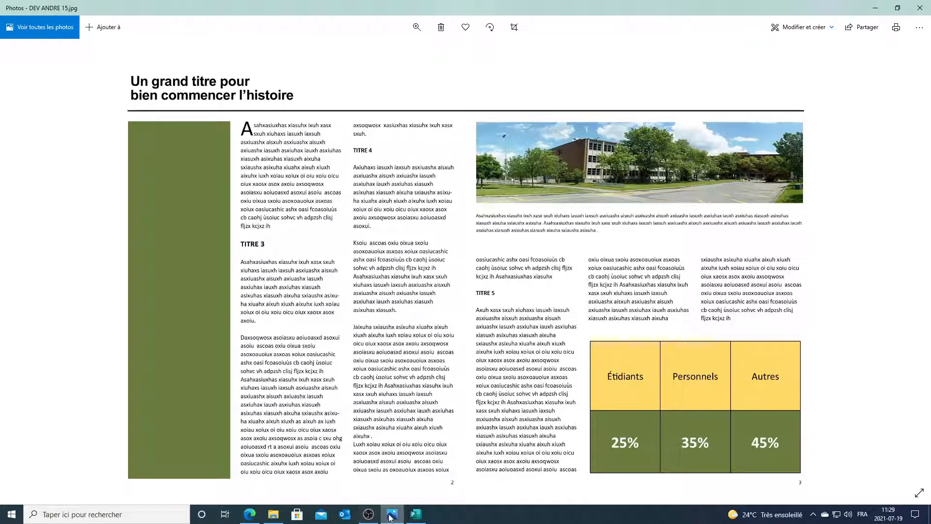
click(416, 514)
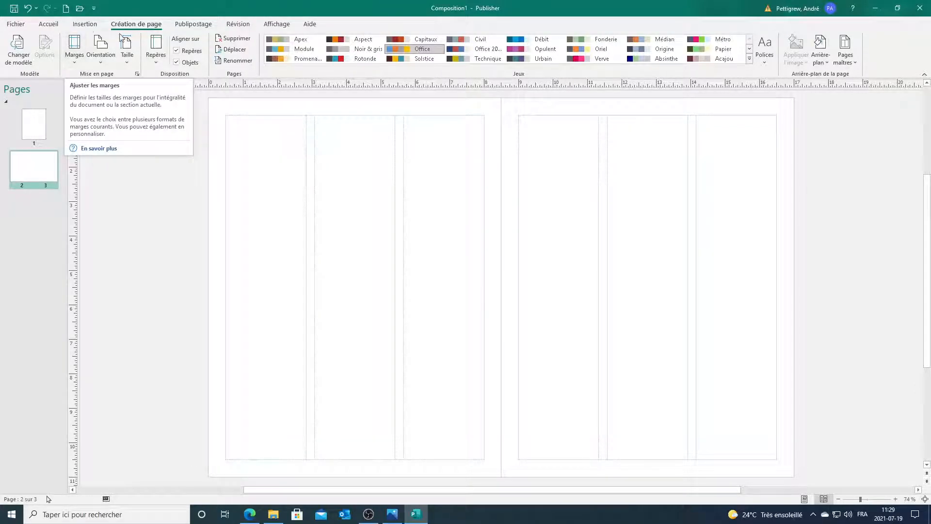
Step: Draw a text box down page 2's middle column
click(54, 25)
click(397, 44)
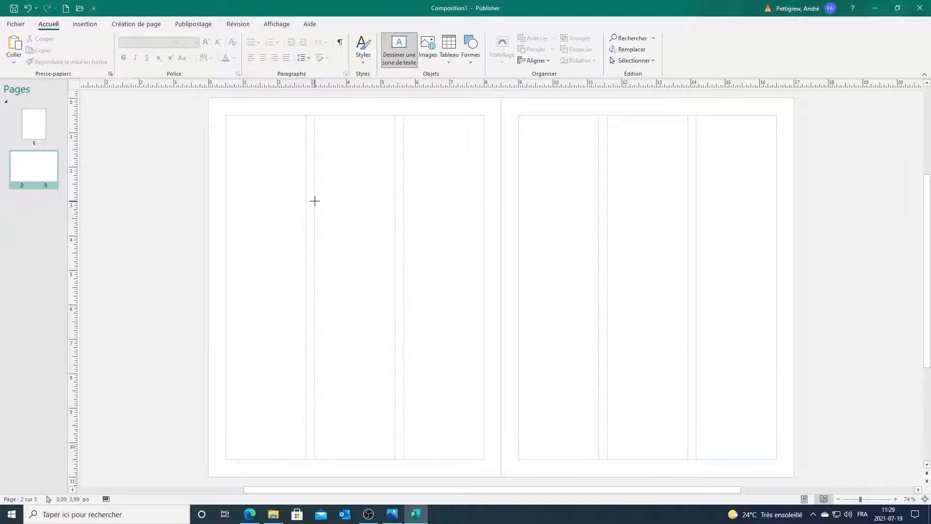
drag(314, 201, 382, 442)
mouse_move(389, 453)
mouse_down()
mouse_move(395, 459)
mouse_move(383, 445)
mouse_move(394, 460)
mouse_up()
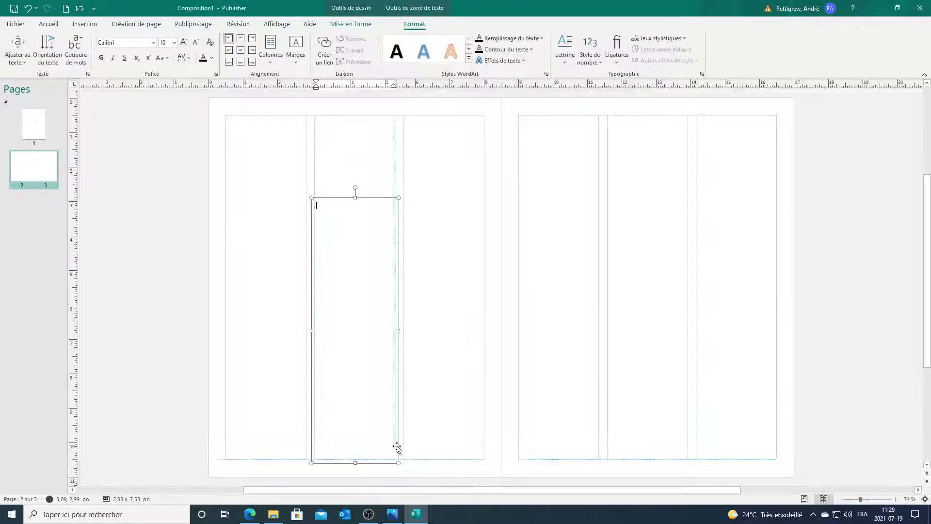
Step: Insert the Texte college file from the Cours 3 folder into the box
click(94, 25)
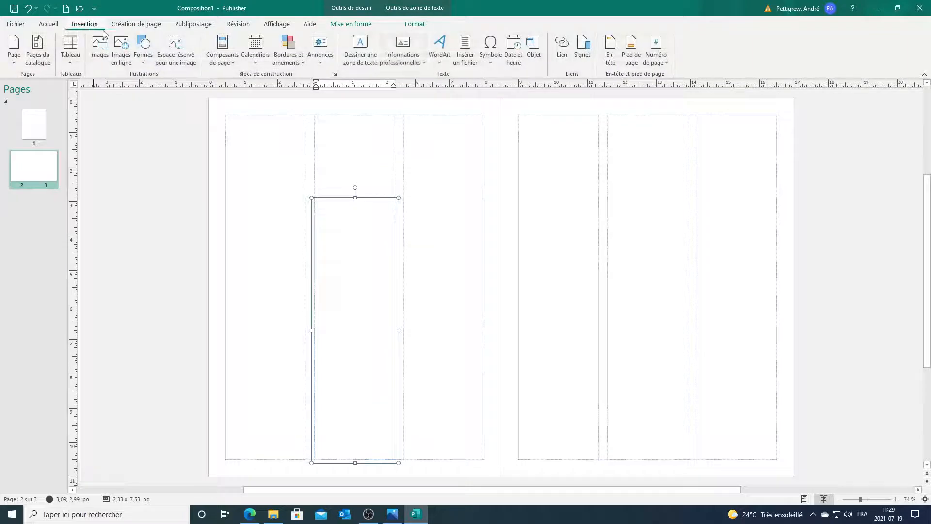
click(464, 47)
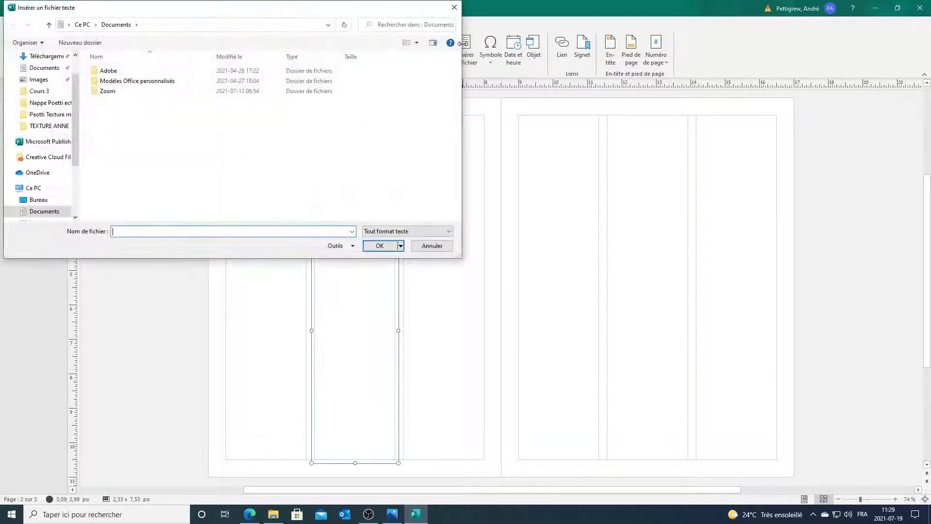
click(45, 92)
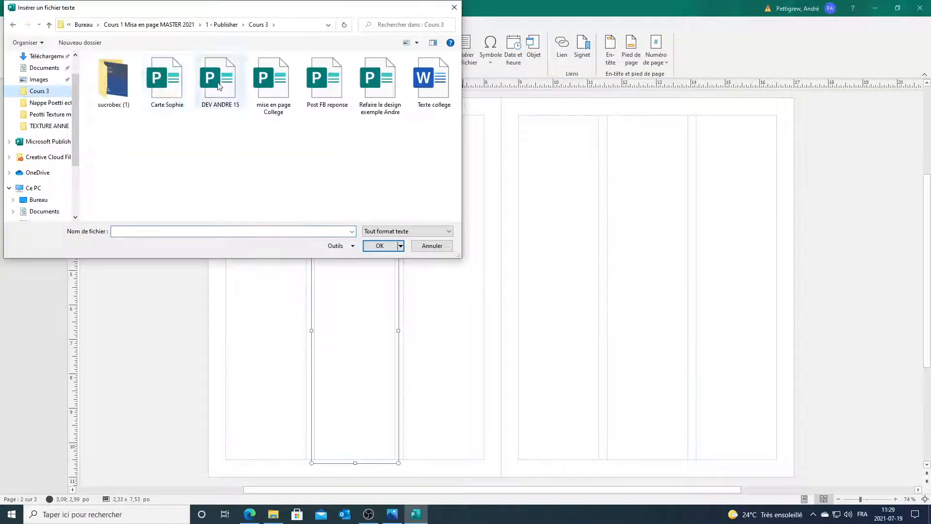
click(433, 81)
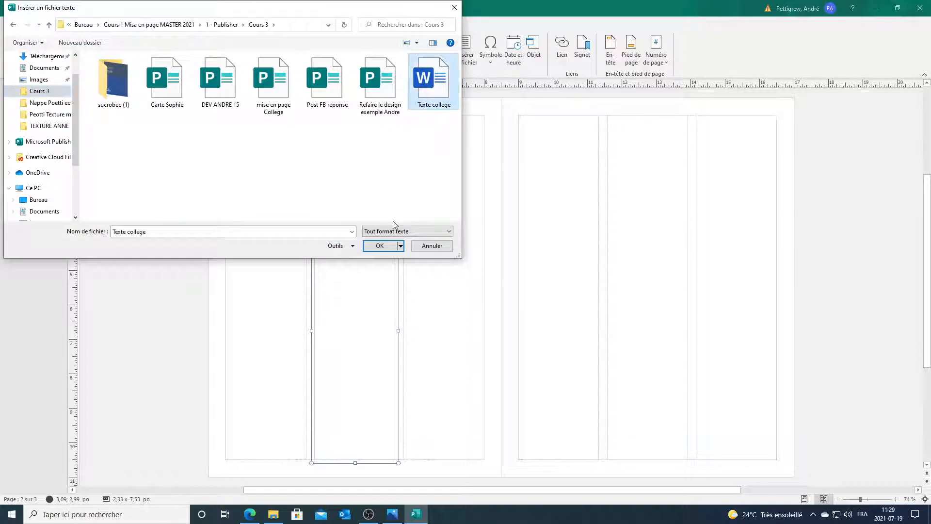
click(380, 246)
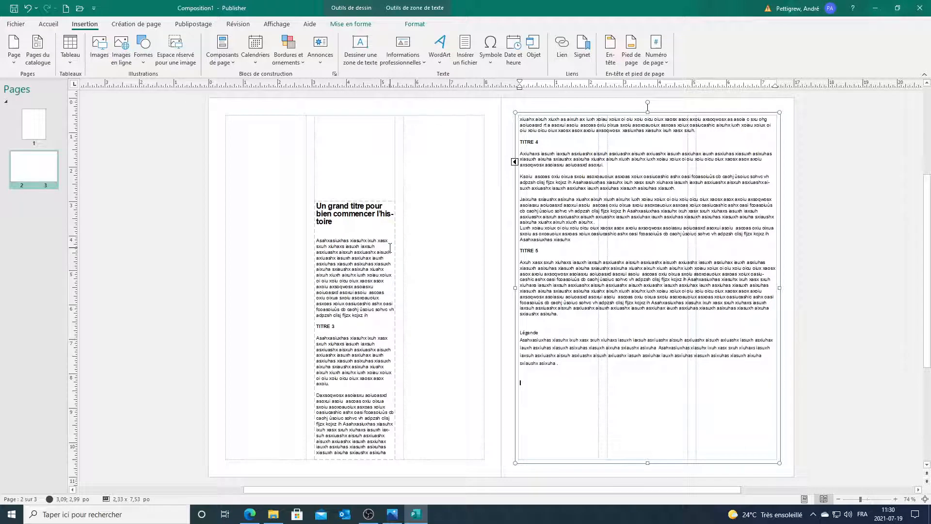
Step: Delete the large right-page box and flow the overflow into page 2's third column
click(559, 114)
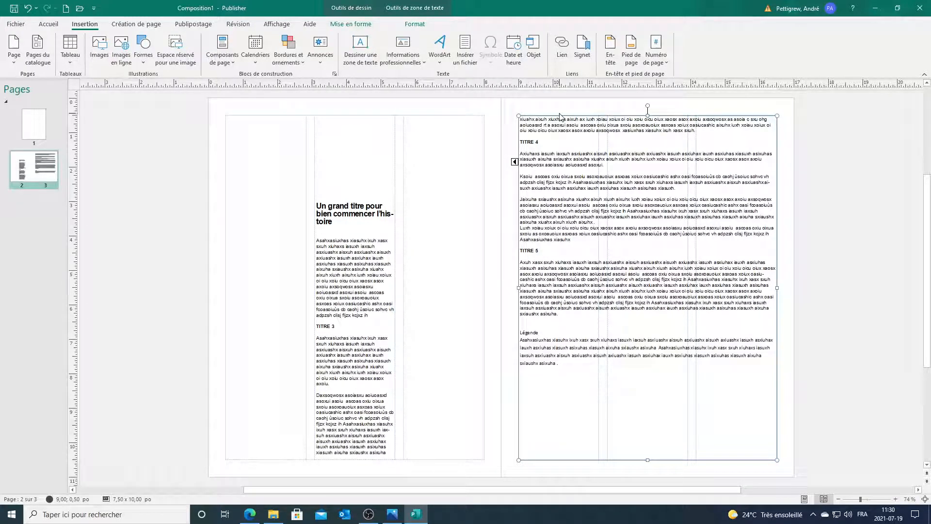
key(Delete)
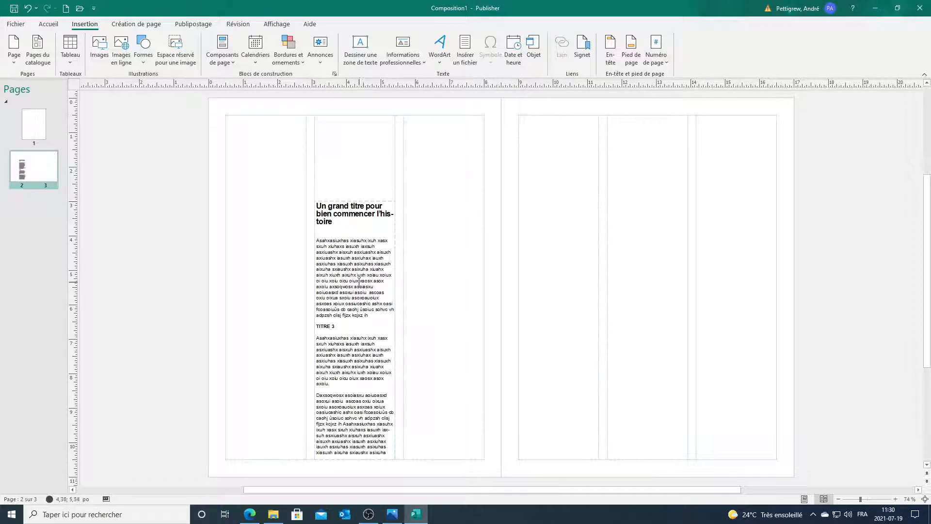
click(360, 281)
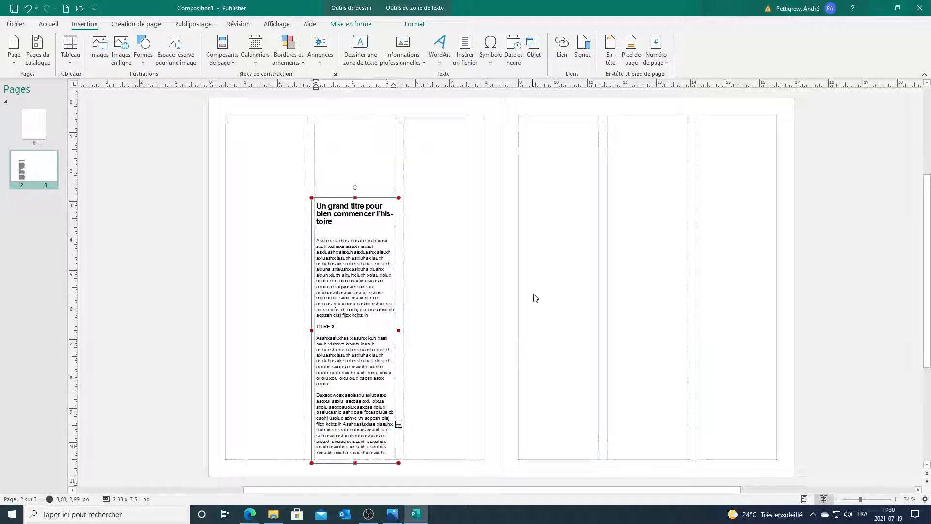
click(399, 425)
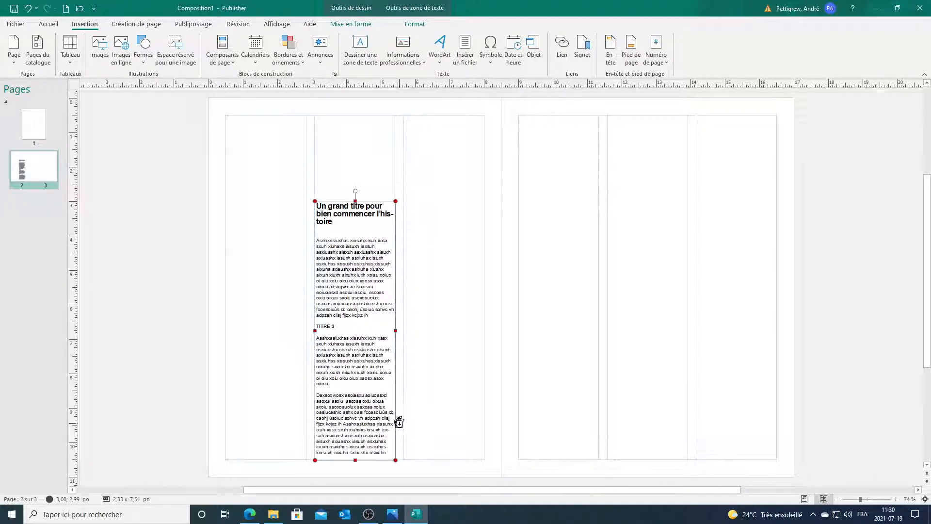
click(419, 210)
drag(419, 211, 401, 202)
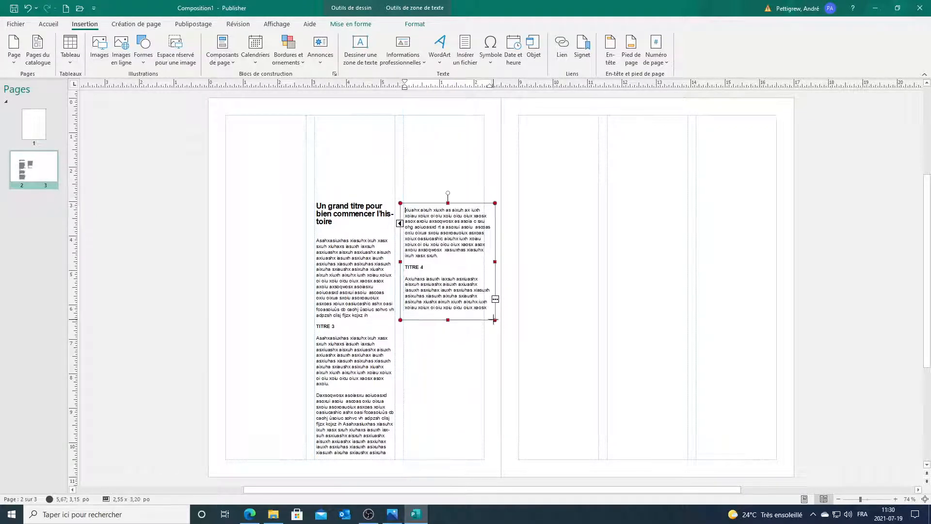
drag(493, 319, 487, 463)
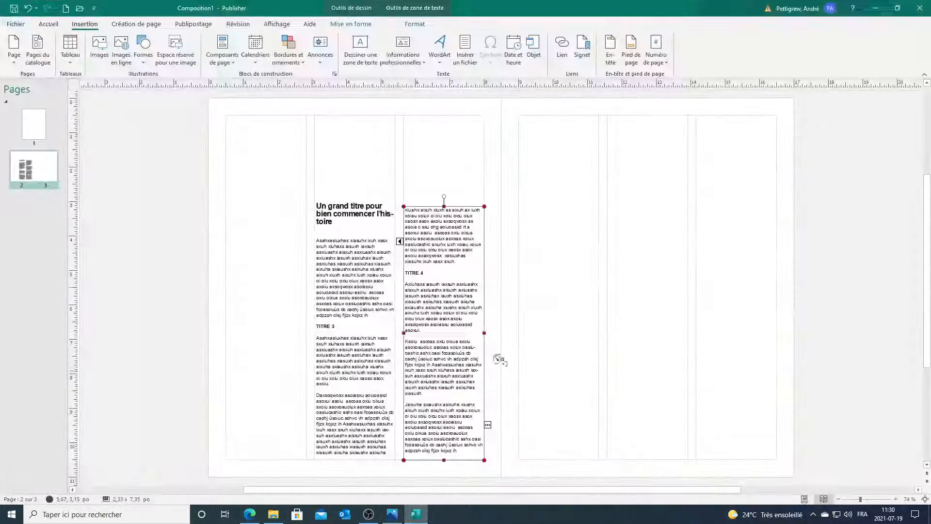
Step: Pour the remaining overflow into a linked box in page 3's first column
click(521, 273)
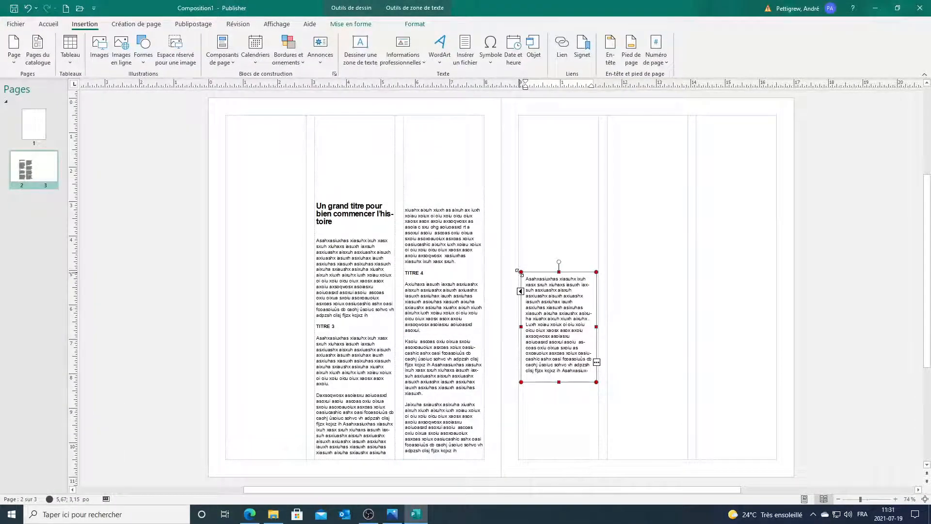
drag(516, 272, 513, 266)
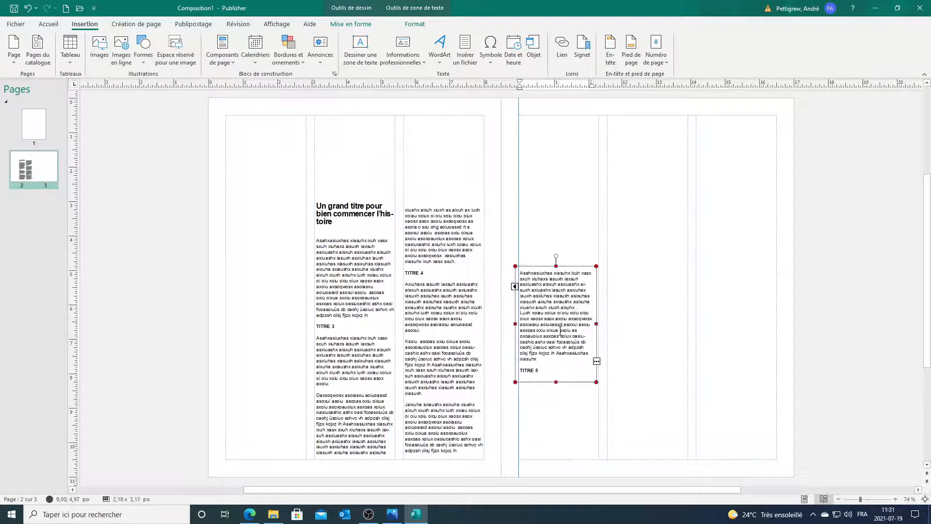
drag(599, 385, 601, 462)
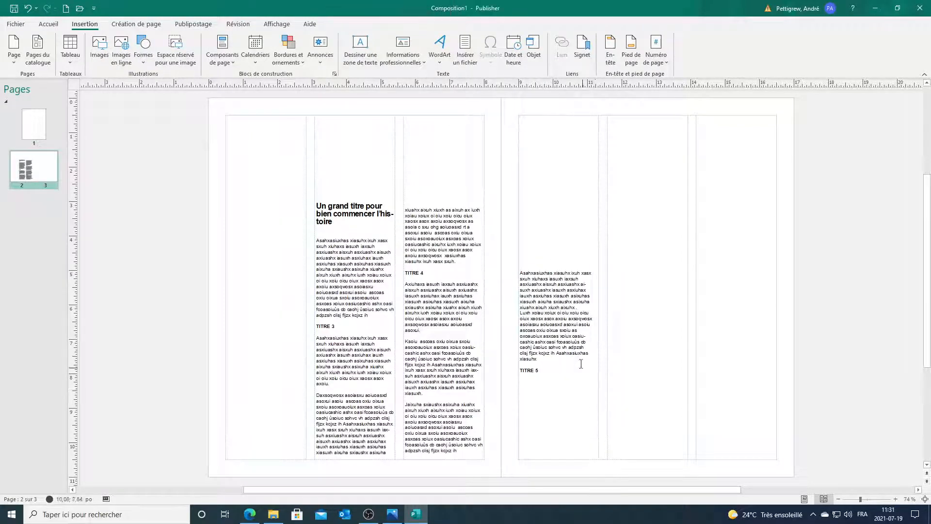
click(577, 347)
drag(596, 382, 604, 459)
Step: Continue the story into linked boxes in page 3's middle and third columns
click(600, 433)
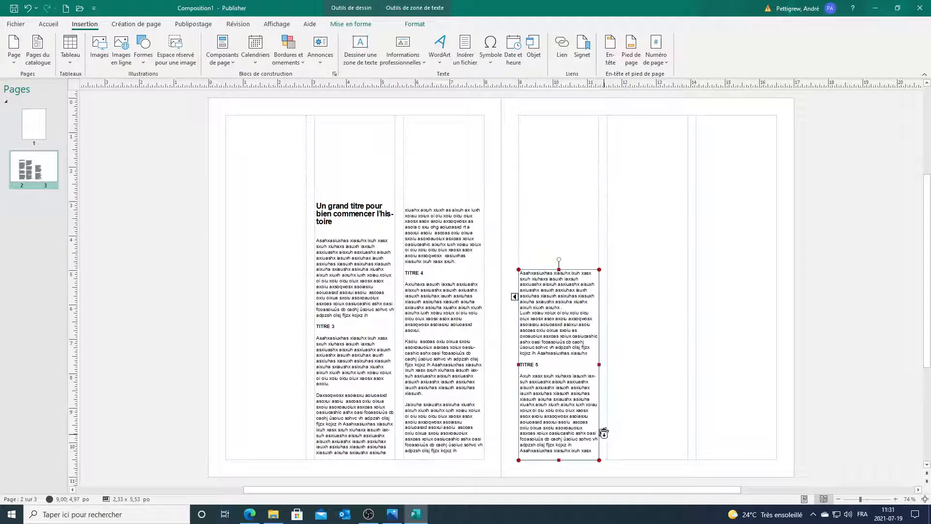
click(616, 276)
drag(615, 277, 606, 268)
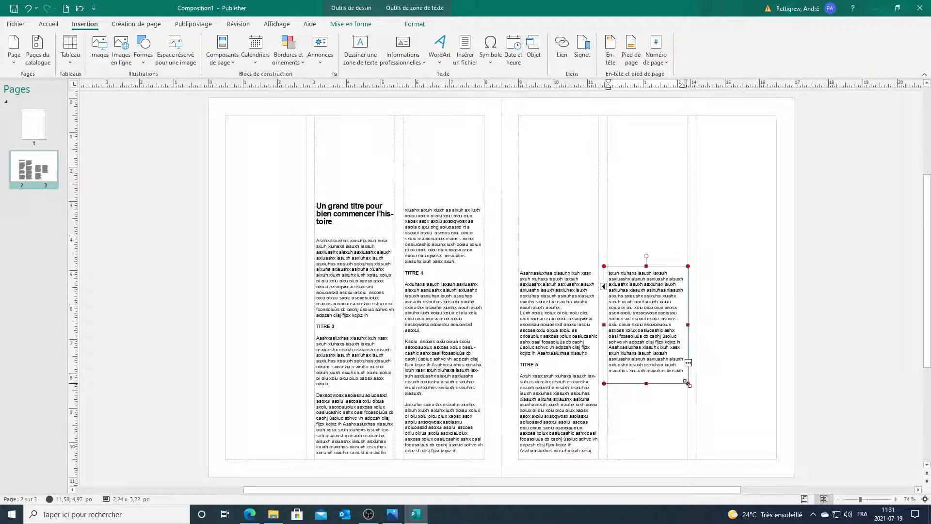
drag(682, 369, 690, 377)
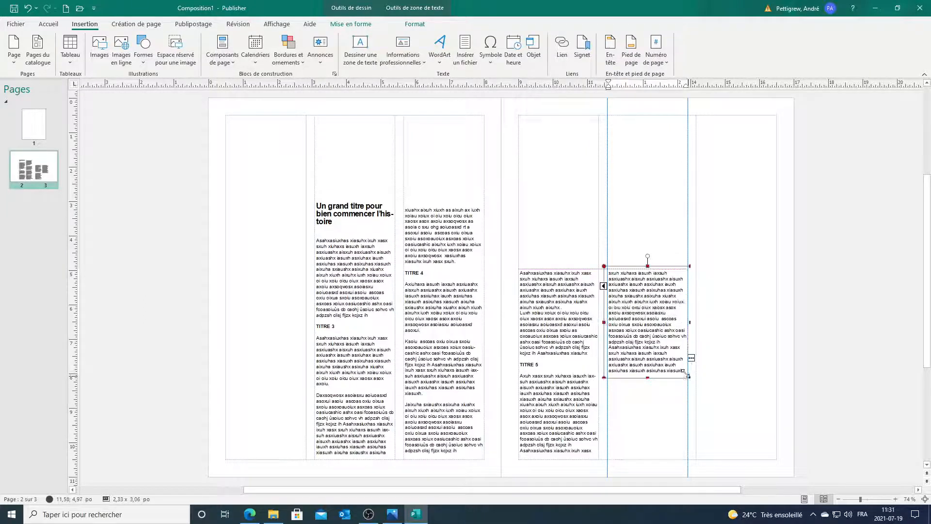
click(691, 358)
click(707, 273)
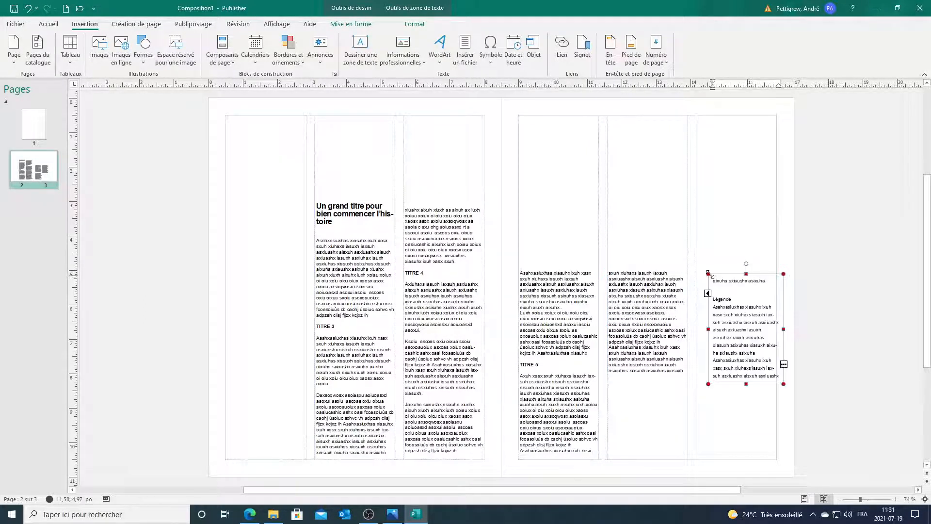
drag(712, 277, 697, 269)
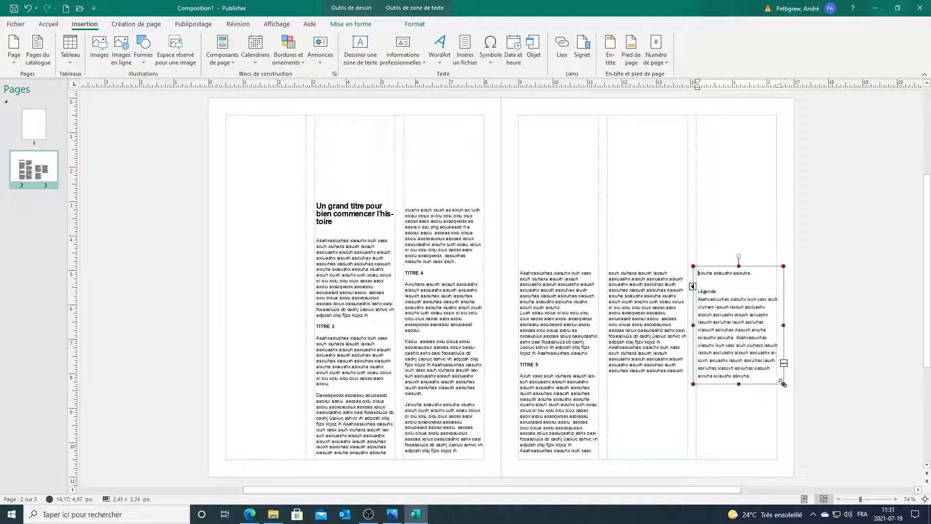
drag(779, 373, 777, 369)
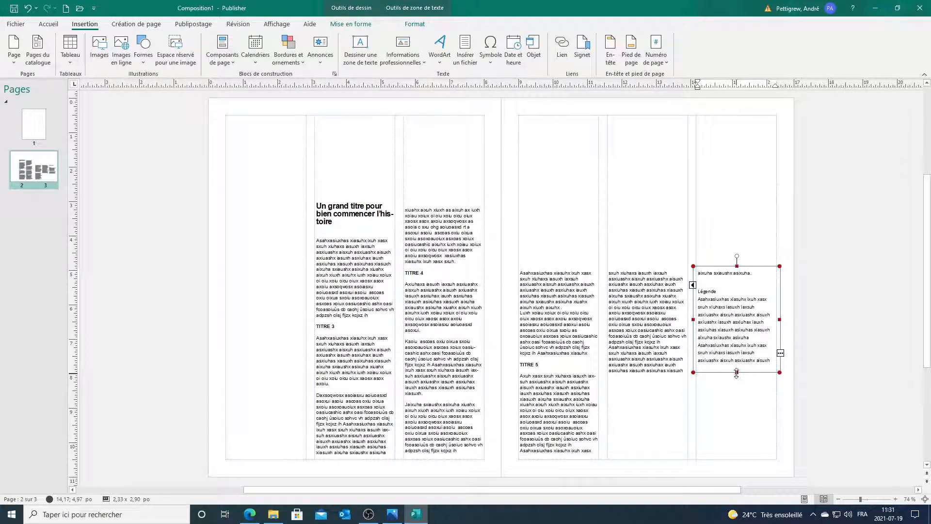
drag(742, 398, 740, 449)
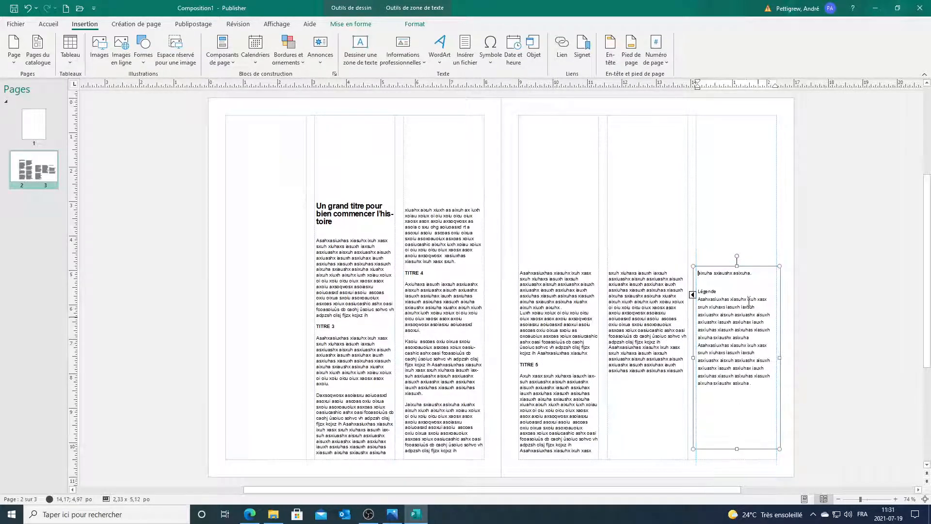
click(809, 295)
click(750, 346)
click(808, 306)
click(688, 286)
click(665, 304)
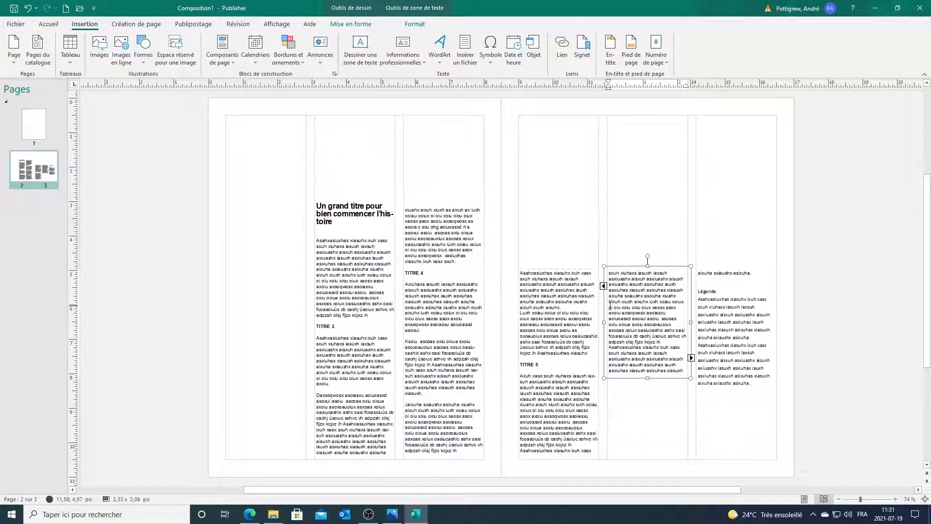
click(568, 295)
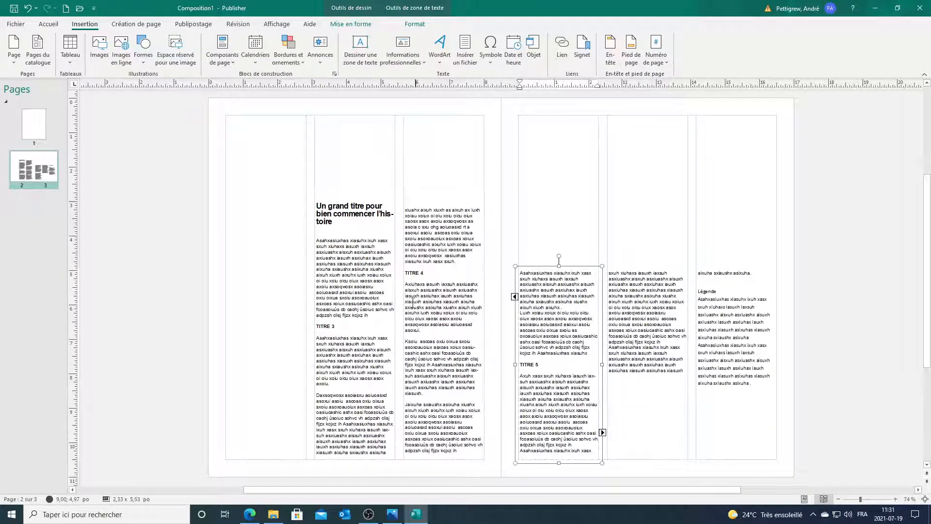
click(412, 302)
click(363, 305)
click(417, 291)
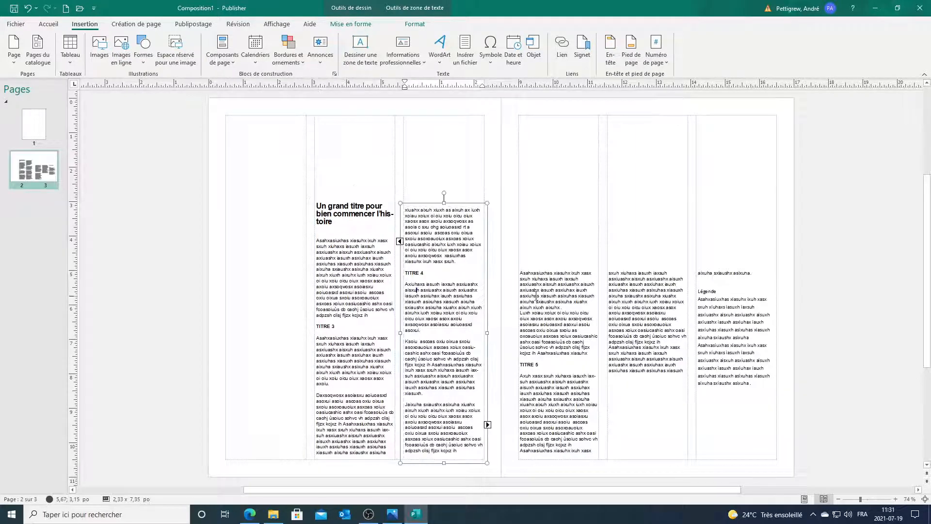
click(537, 294)
click(619, 298)
click(699, 297)
click(817, 280)
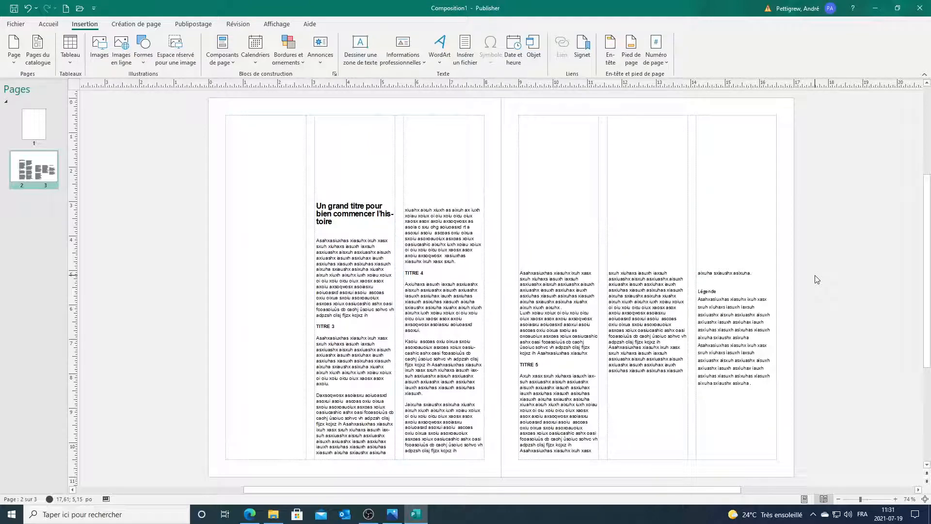
Step: Save the publication to the Desktop (Bureau) as 'Montage College'
click(15, 24)
click(22, 138)
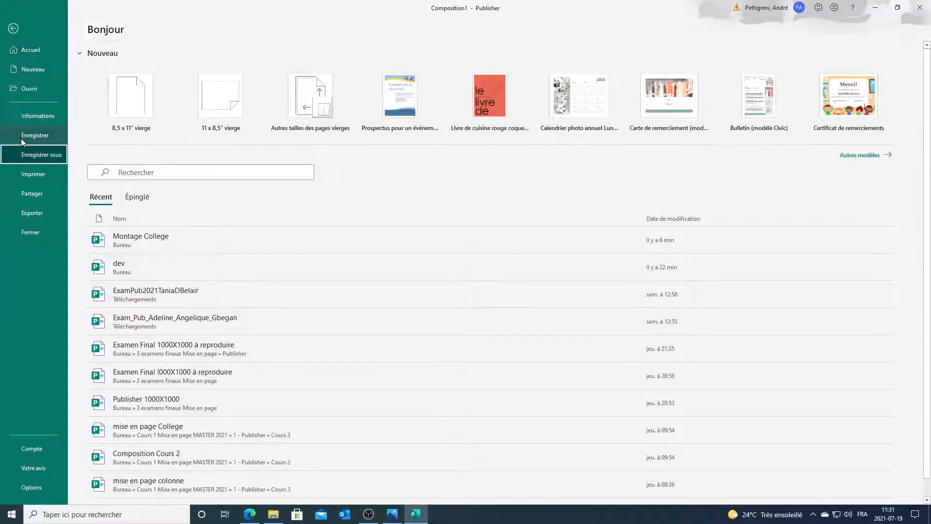
click(149, 218)
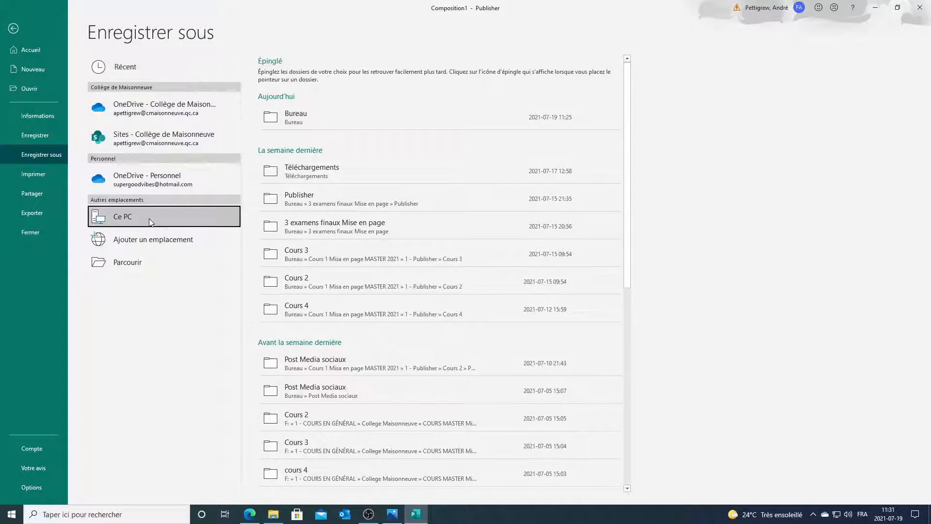
click(149, 218)
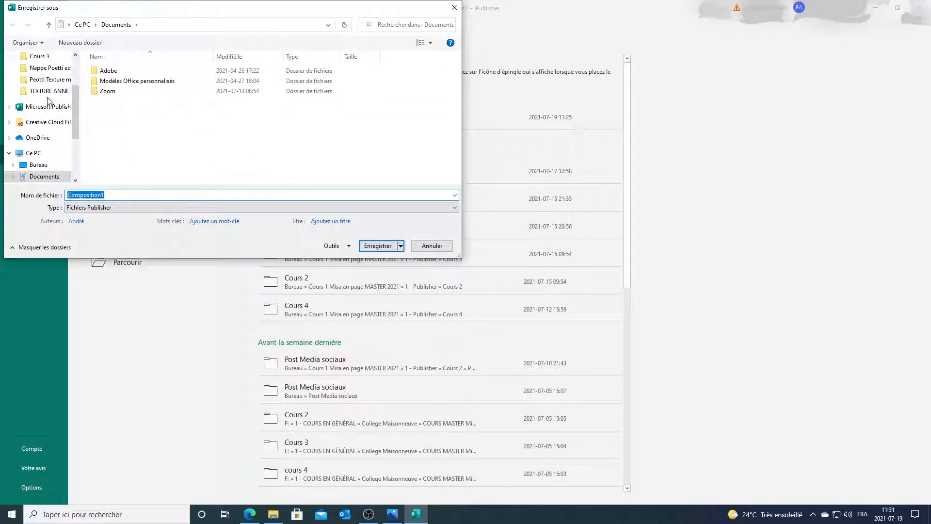
scroll(72, 79, up, 2)
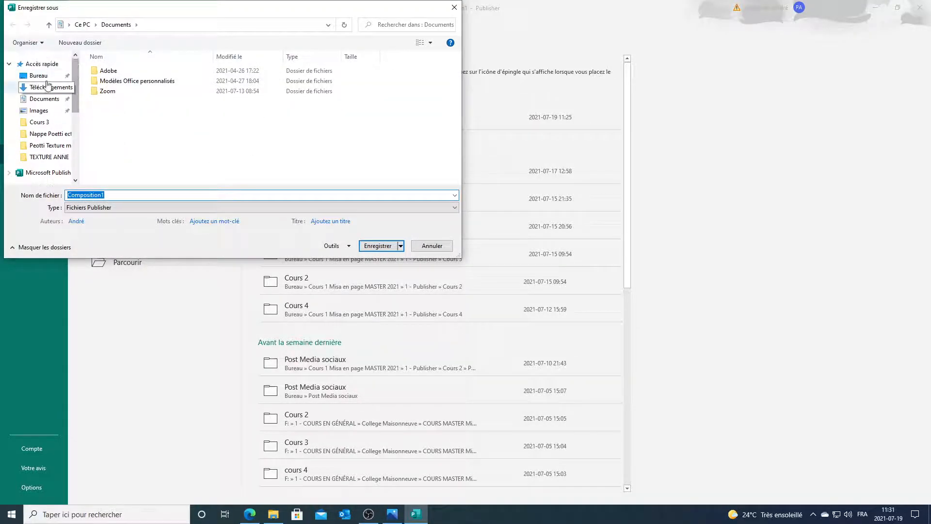
click(43, 75)
click(135, 194)
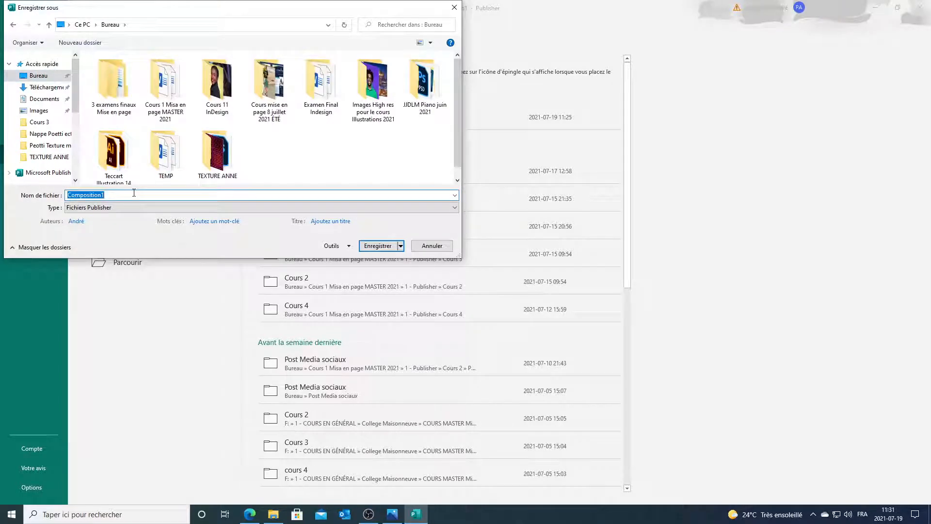
text(Montage College)
click(381, 246)
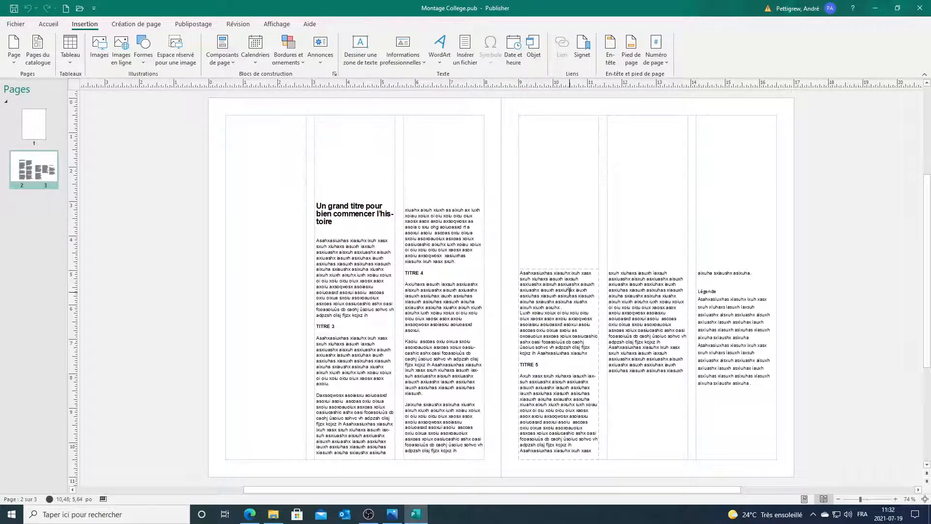
Step: Cut the title 'Un grand titre pour bien commencer l'histoire' and paste it into a new box across page 2's top
click(364, 273)
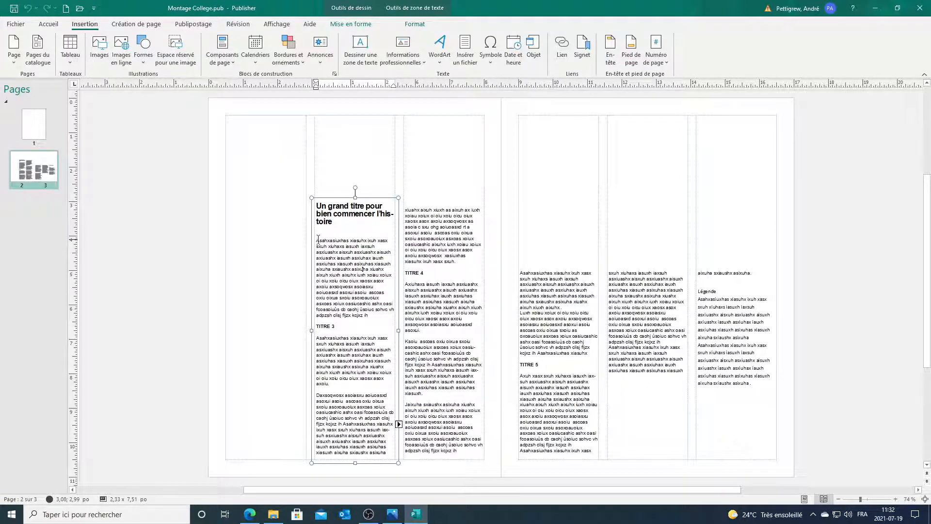
drag(318, 233, 314, 208)
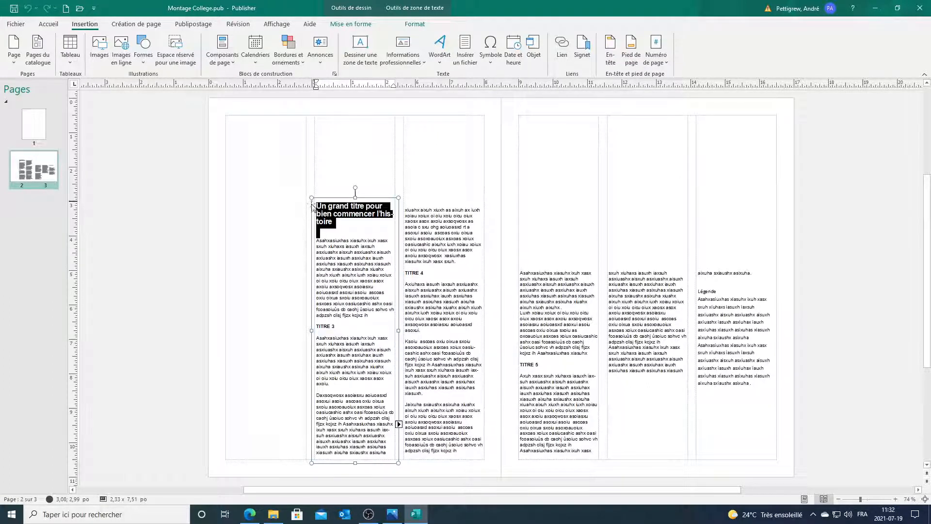
key(ctrl+x)
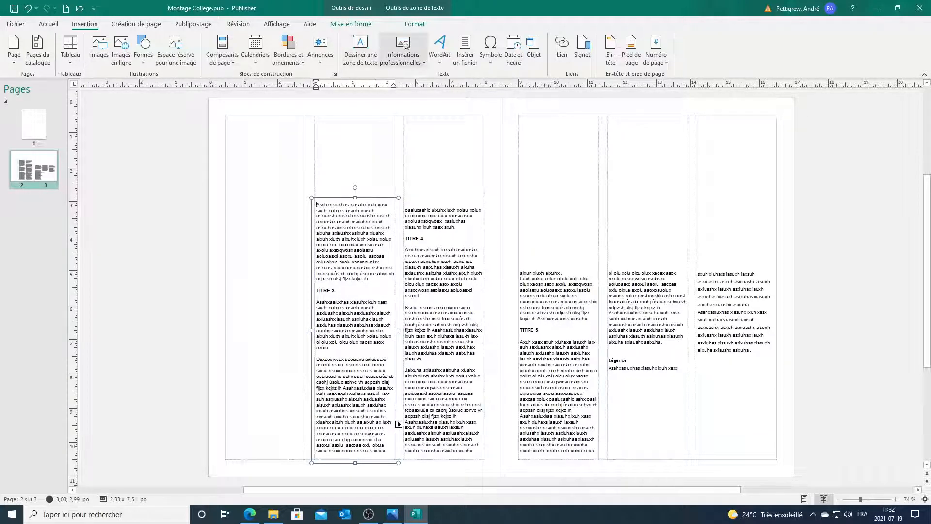
click(360, 49)
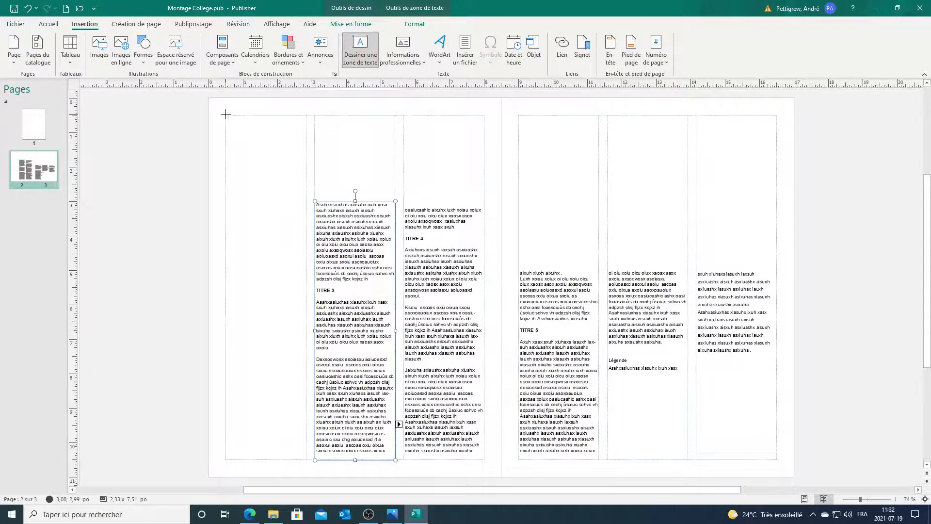
mouse_move(224, 112)
mouse_down()
mouse_move(374, 135)
mouse_move(486, 178)
mouse_up()
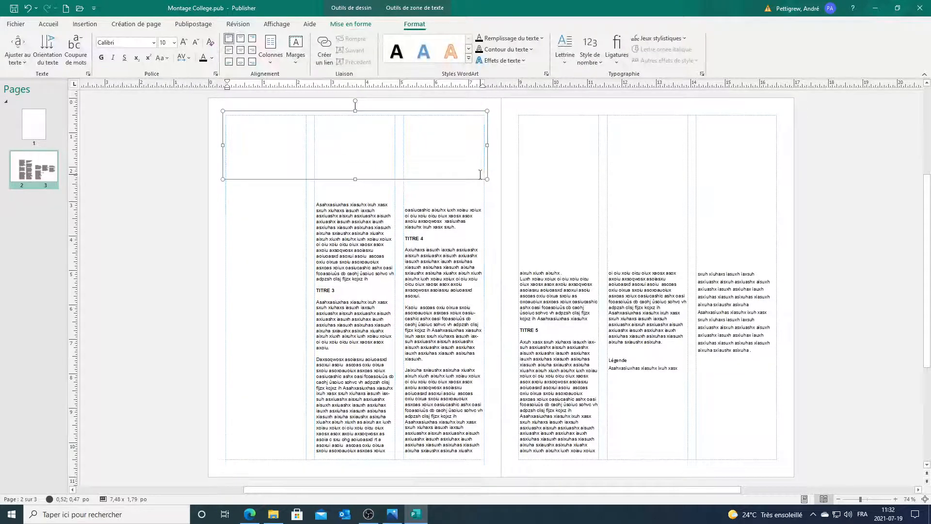
key(ctrl+v)
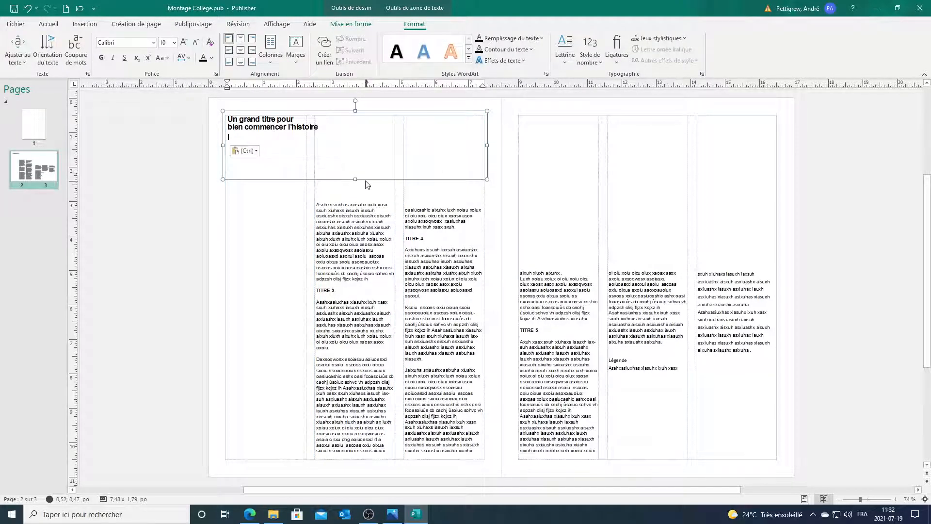
drag(355, 179, 355, 152)
click(330, 216)
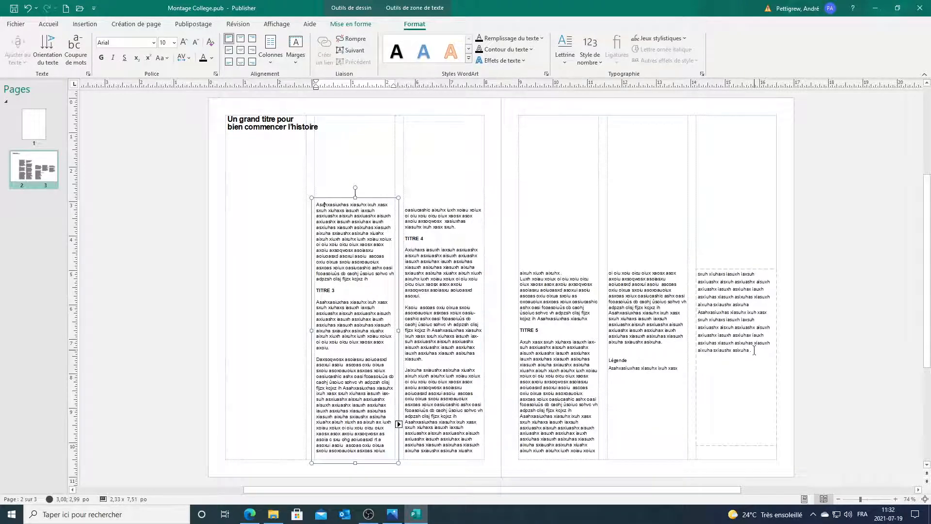
drag(754, 350, 609, 360)
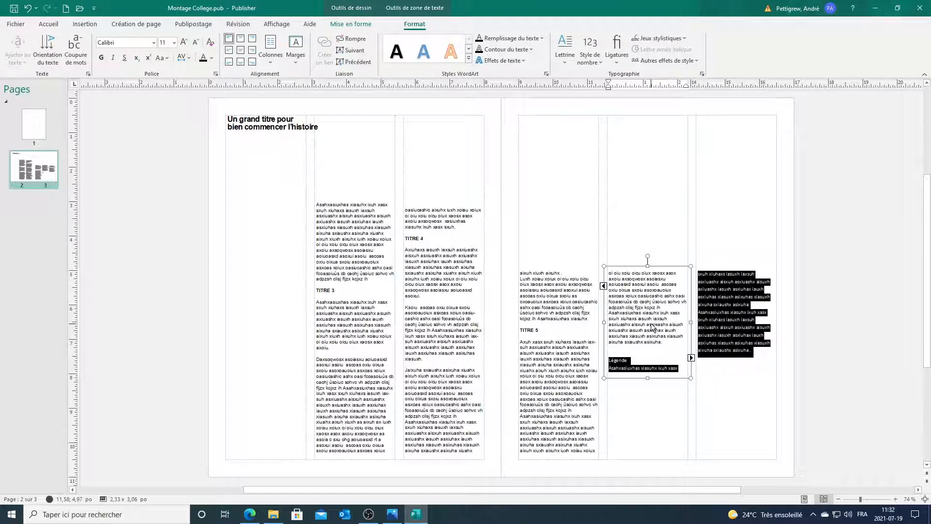
Step: Cut the Légende caption and paste it into a wide new text box across page 3
key(Delete)
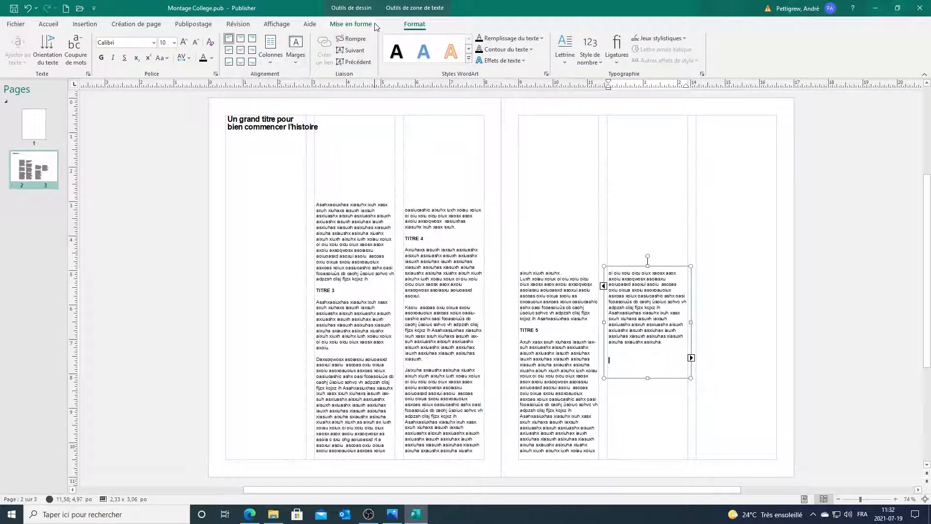
click(49, 26)
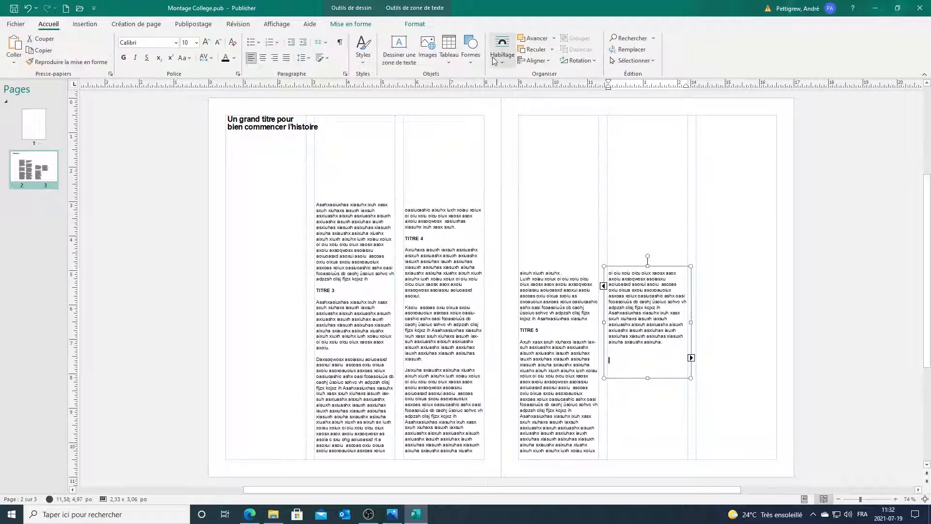
click(399, 49)
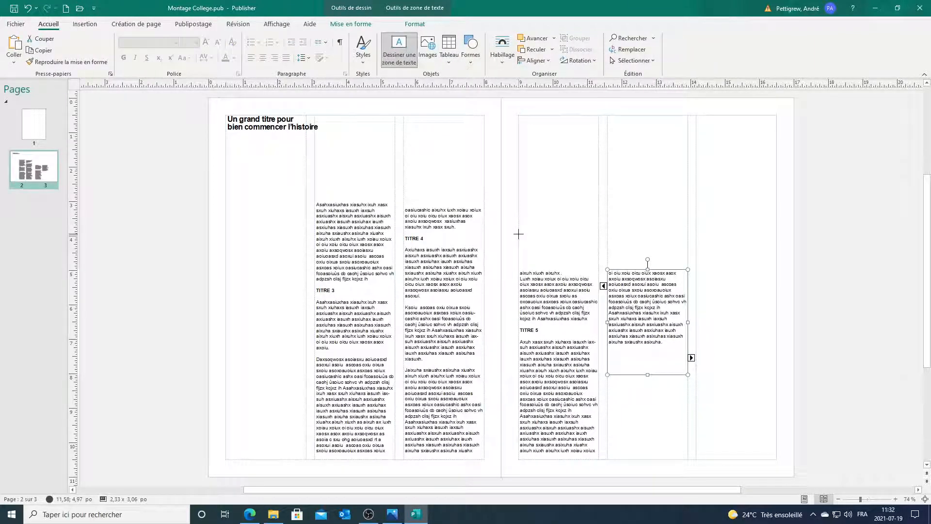
drag(519, 234, 776, 257)
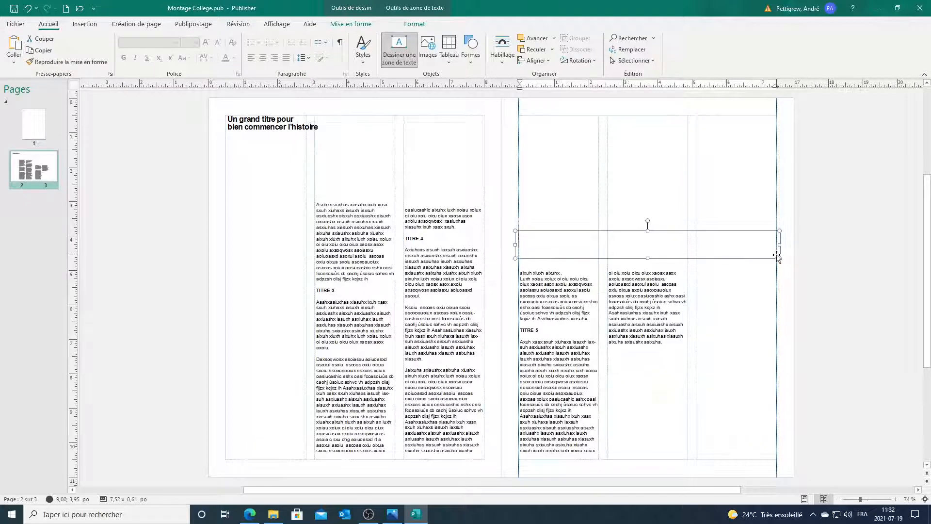
key(ctrl+v)
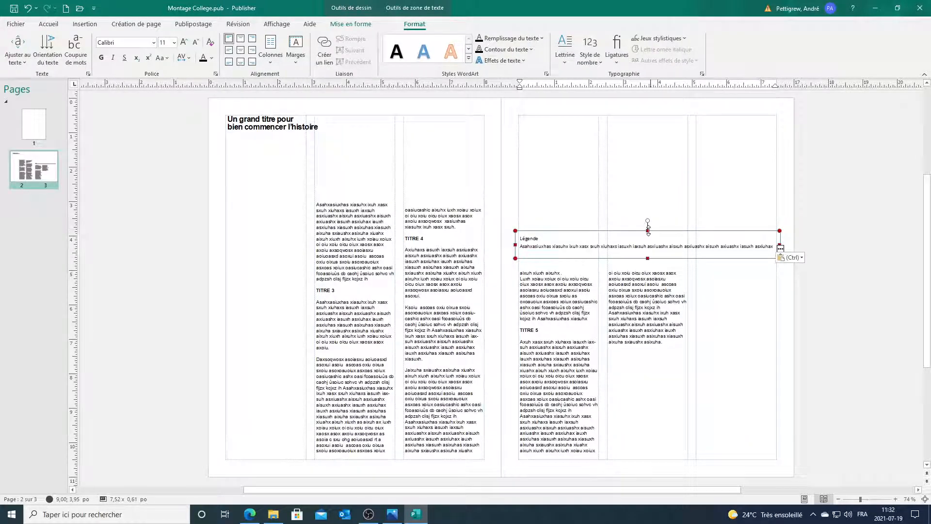
Step: Resize the caption box to show all its lines and nudge it upward
drag(648, 231, 647, 212)
click(802, 227)
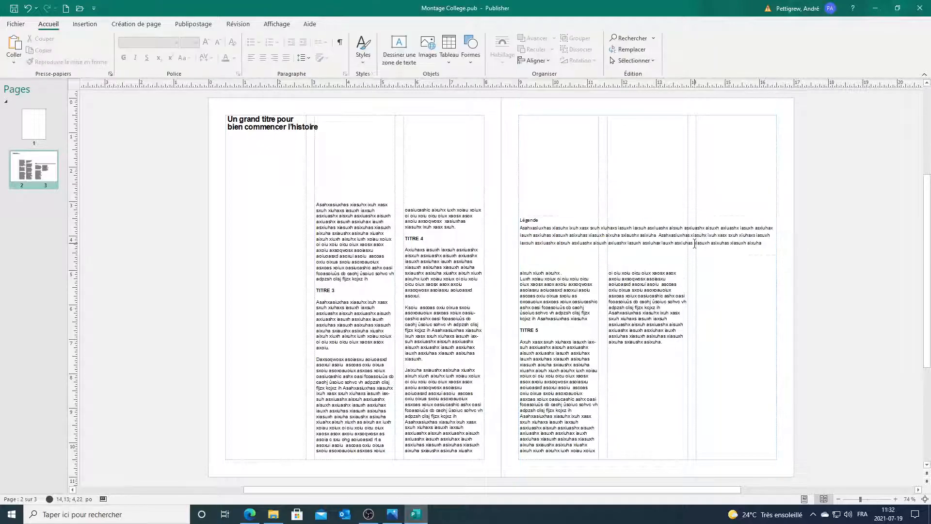
click(694, 244)
drag(648, 254, 648, 273)
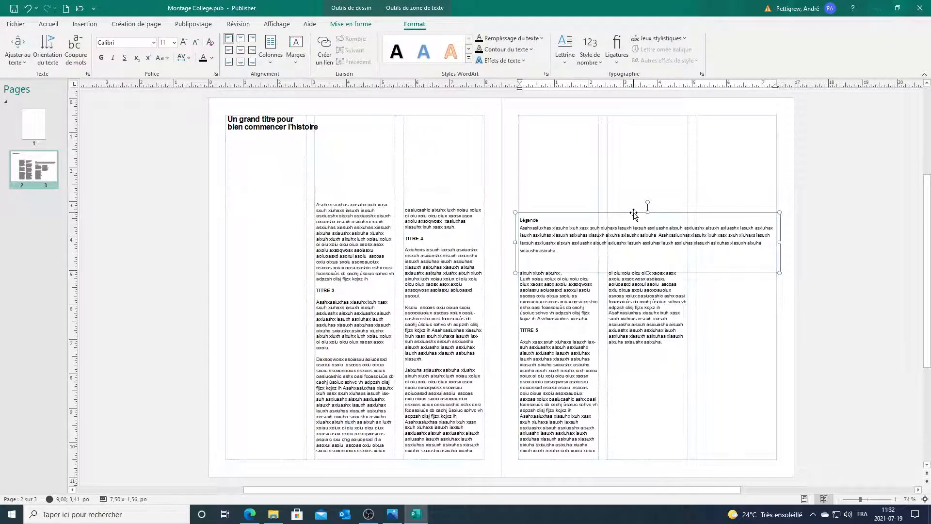
drag(633, 213, 634, 199)
click(824, 222)
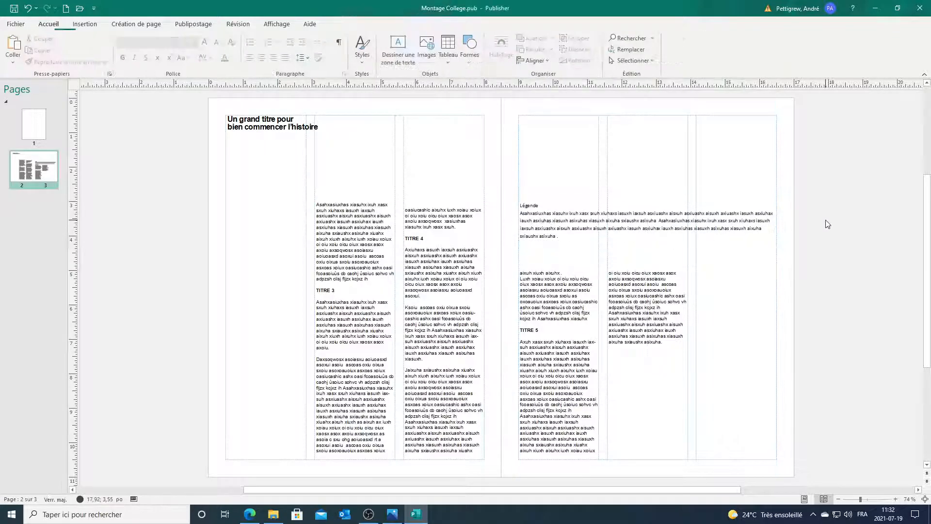
click(689, 291)
Step: Select the title, caption and all body column text boxes on both pages
click(833, 283)
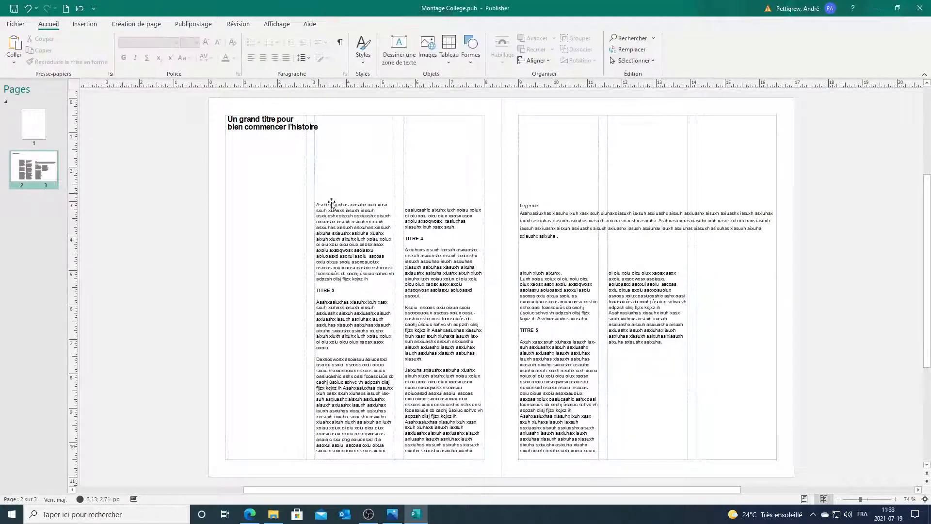
click(288, 128)
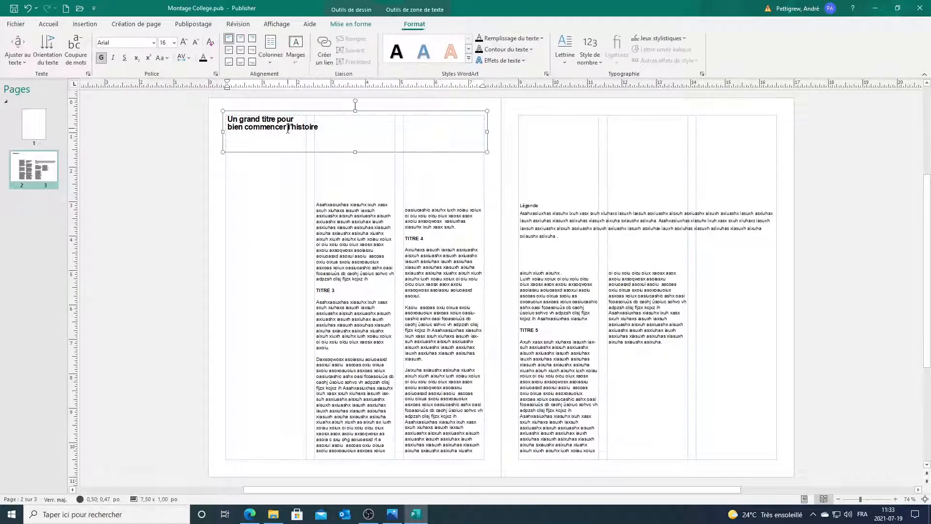
shift+click(327, 214)
shift+click(434, 212)
shift+click(540, 222)
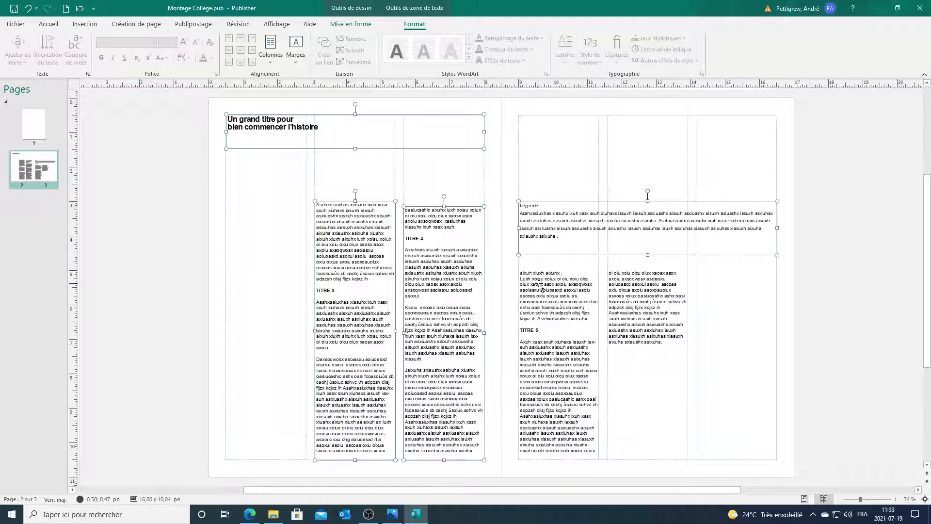
shift+click(540, 285)
shift+click(628, 284)
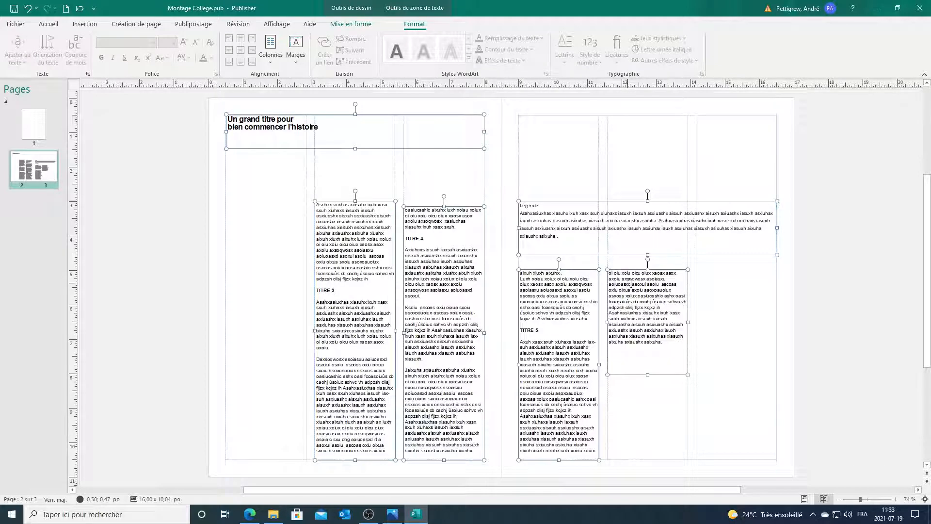
shift+click(719, 282)
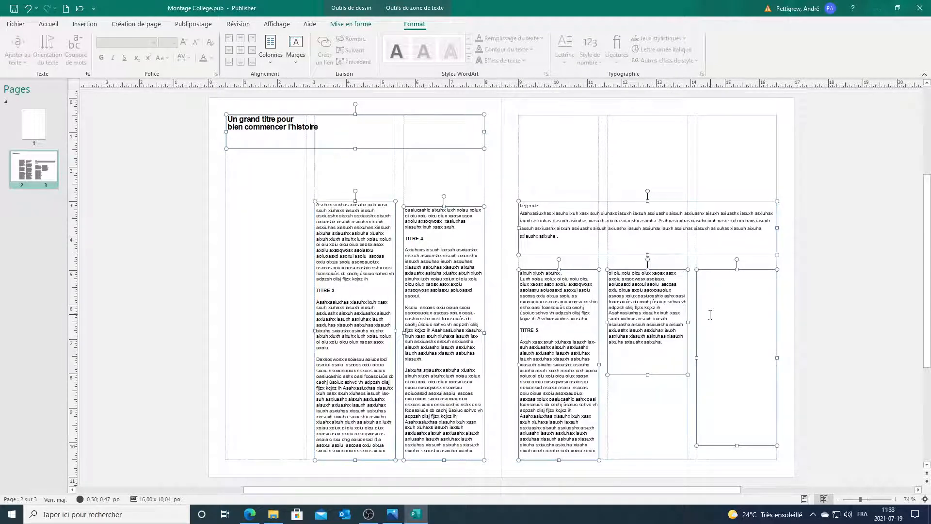
Step: Set the selected text boxes' margins to Aucunes (none)
click(351, 24)
click(418, 24)
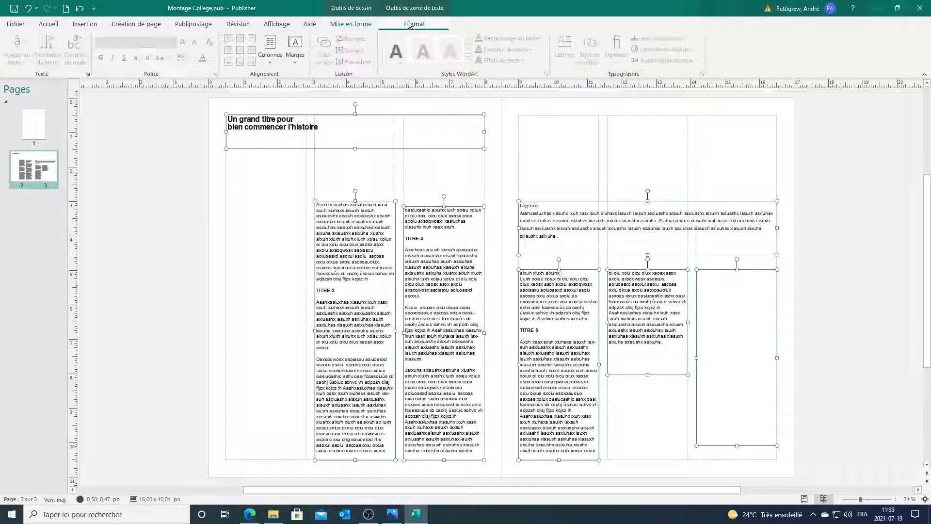
click(295, 58)
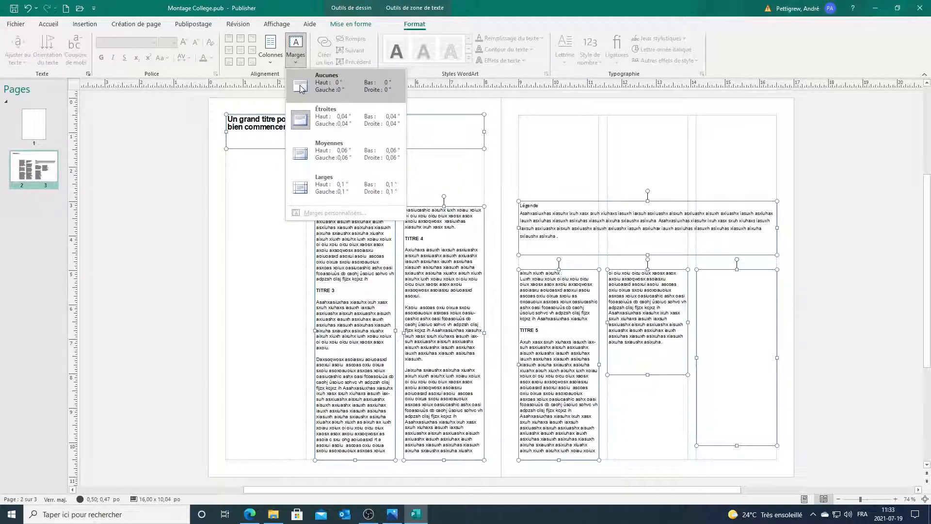
click(300, 88)
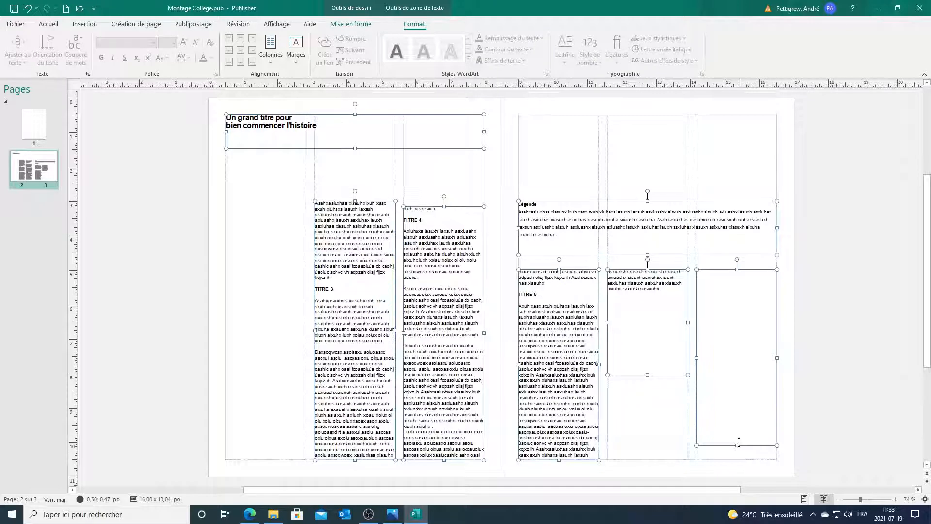
click(798, 400)
Step: Shorten the empty third-column frame and the second-column frame on the right page
click(723, 353)
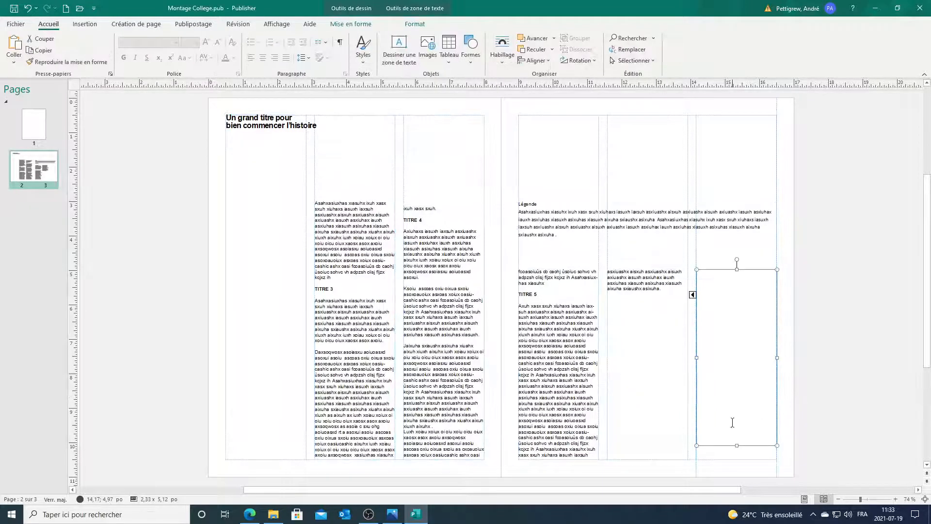
drag(738, 447, 736, 341)
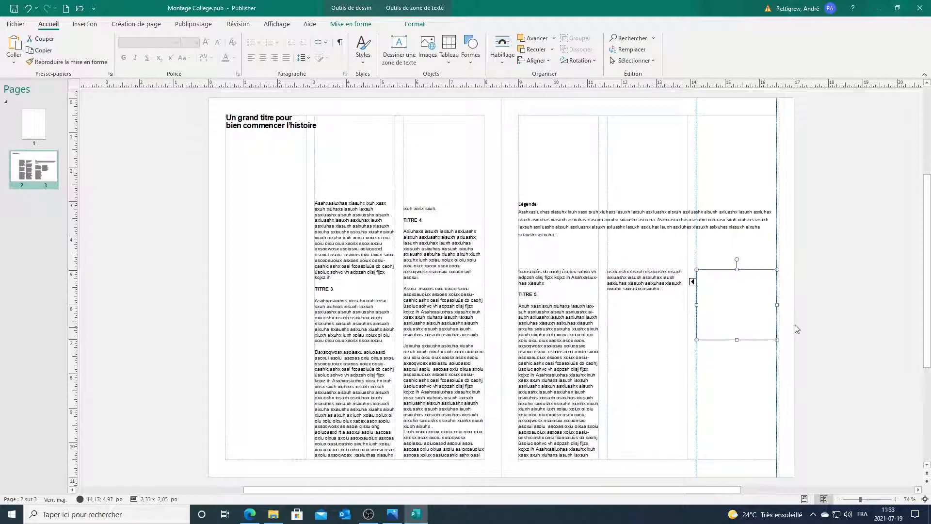
click(667, 291)
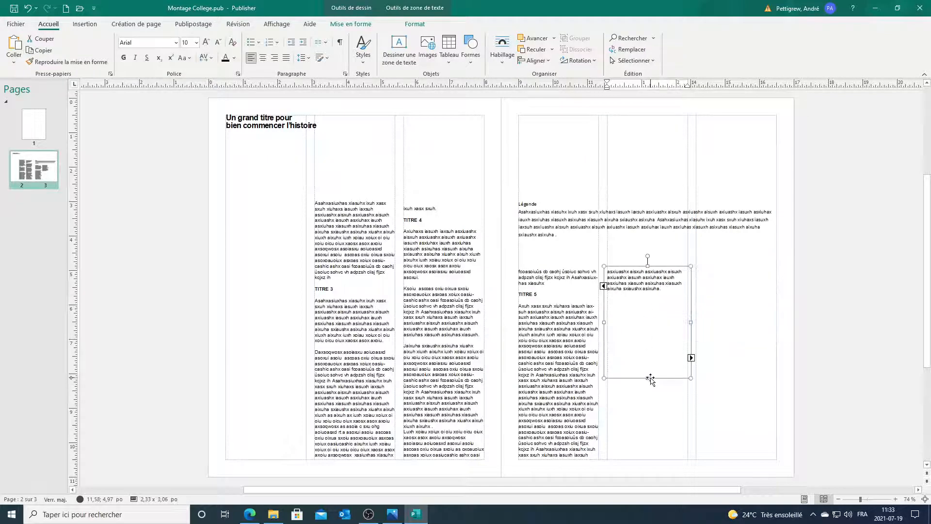
drag(650, 379, 650, 355)
click(782, 308)
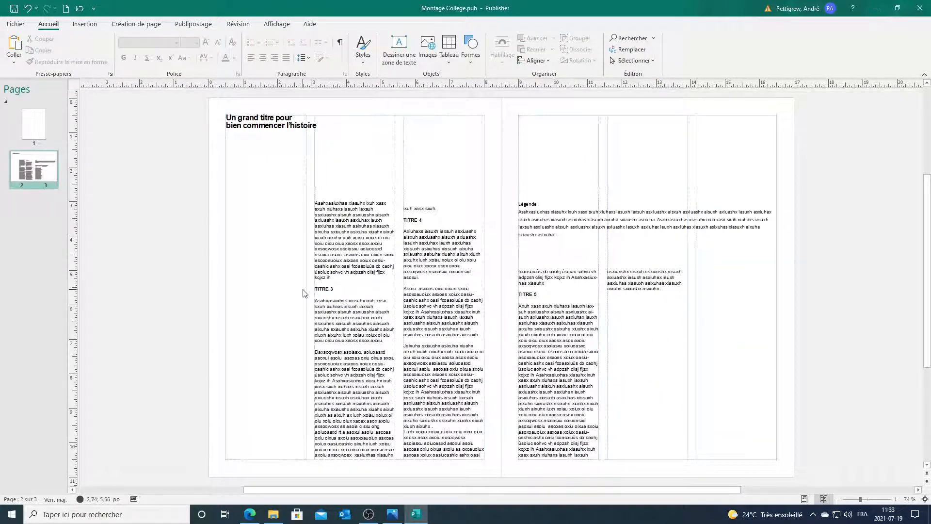
Step: Select the entire linked story text across the body columns
click(364, 242)
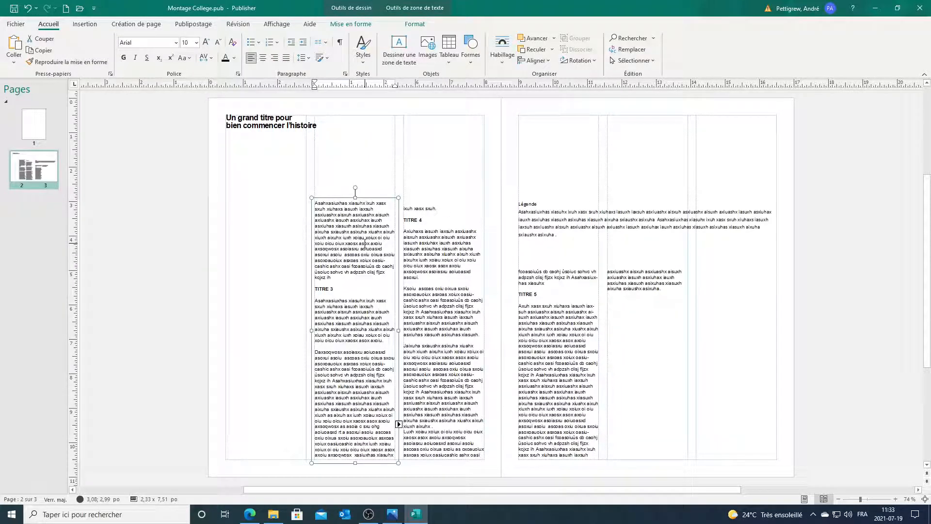
key(ctrl+a)
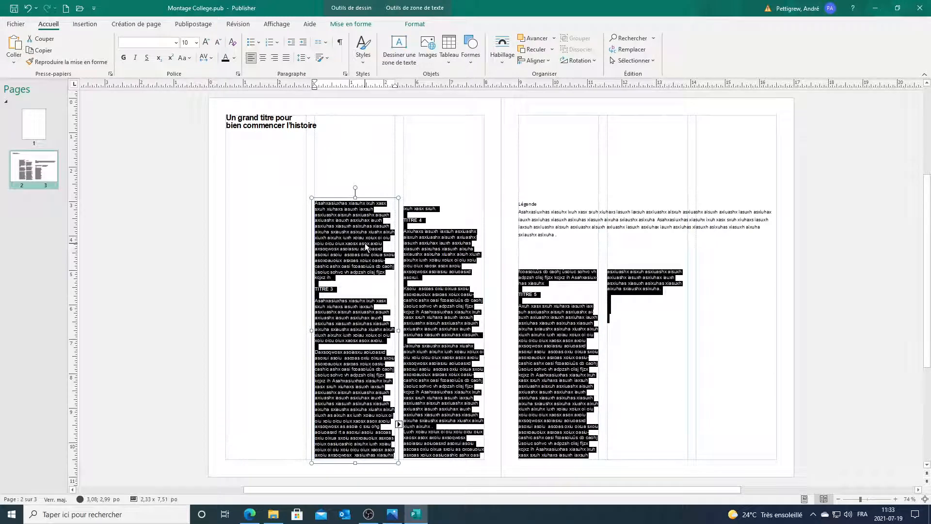
click(661, 317)
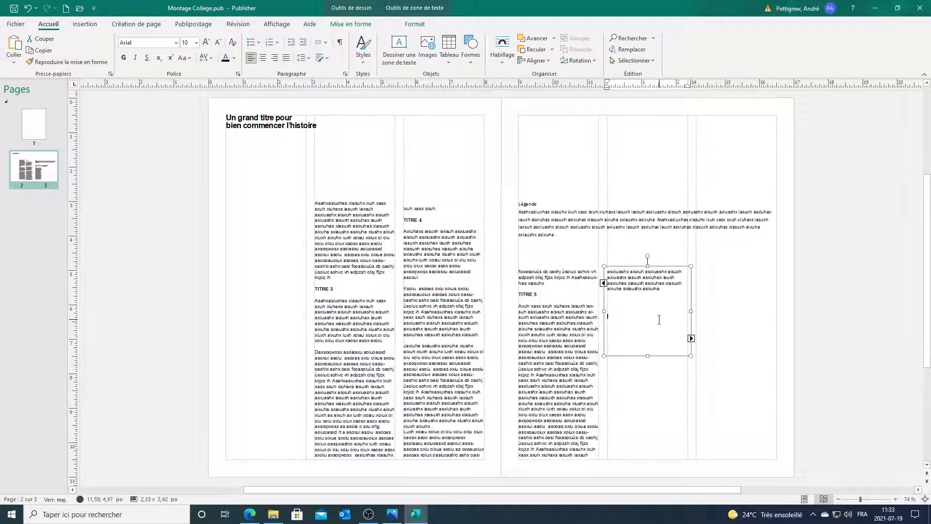
drag(659, 319, 320, 203)
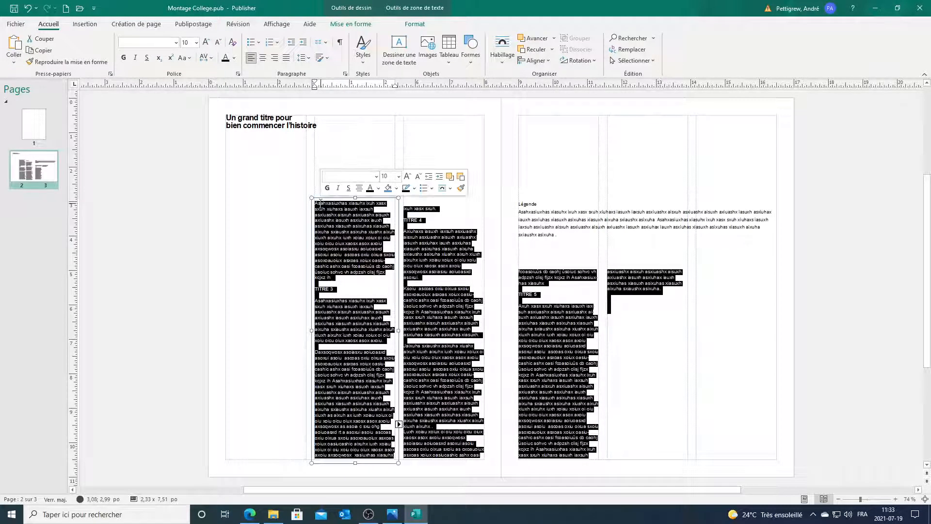
Step: Format the selected linked story text as Arial, size 11
click(176, 43)
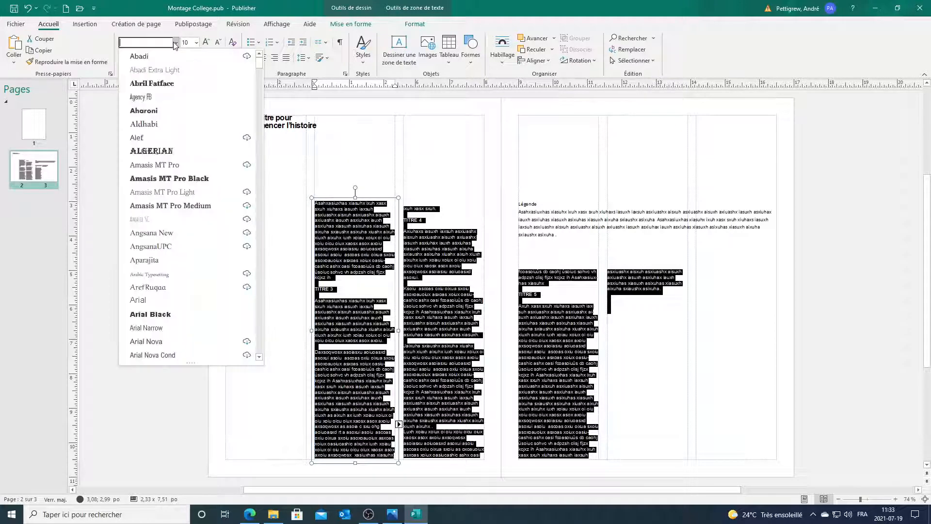
scroll(164, 299, down, 5)
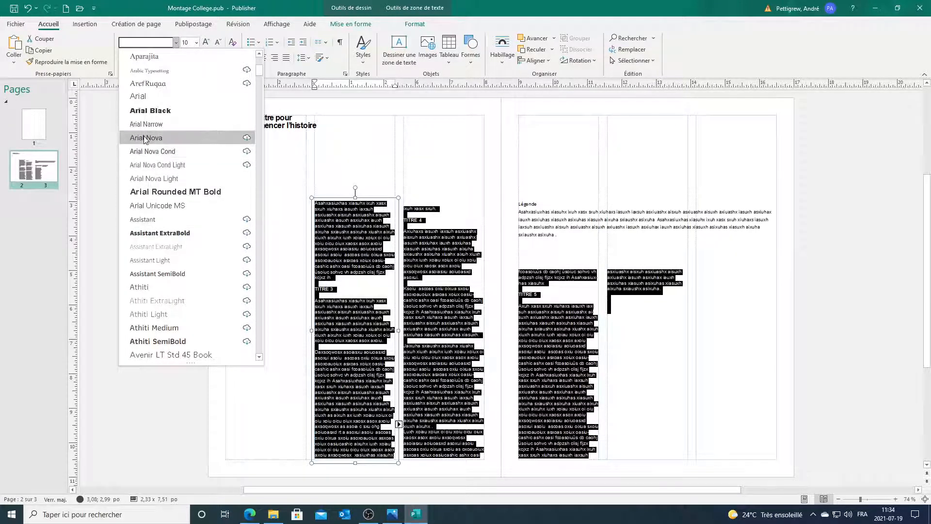
scroll(144, 146, up, 2)
click(144, 178)
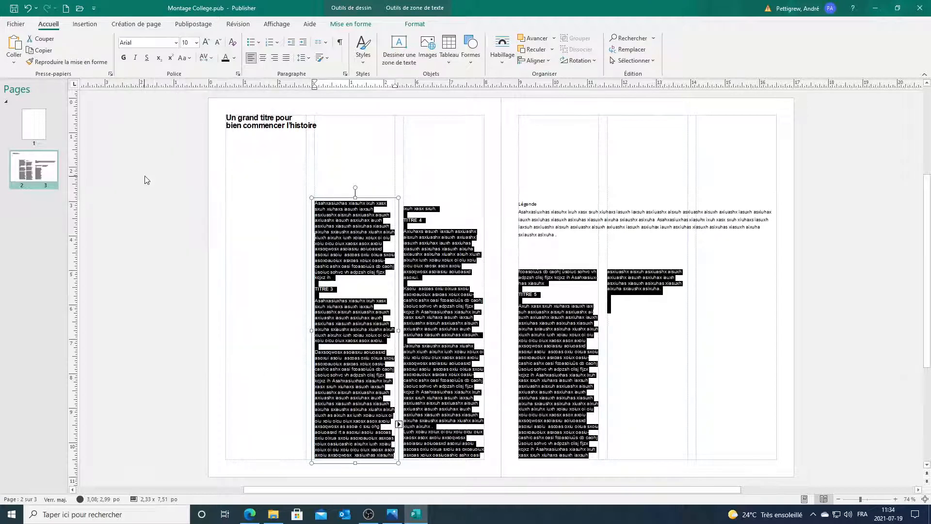
click(191, 43)
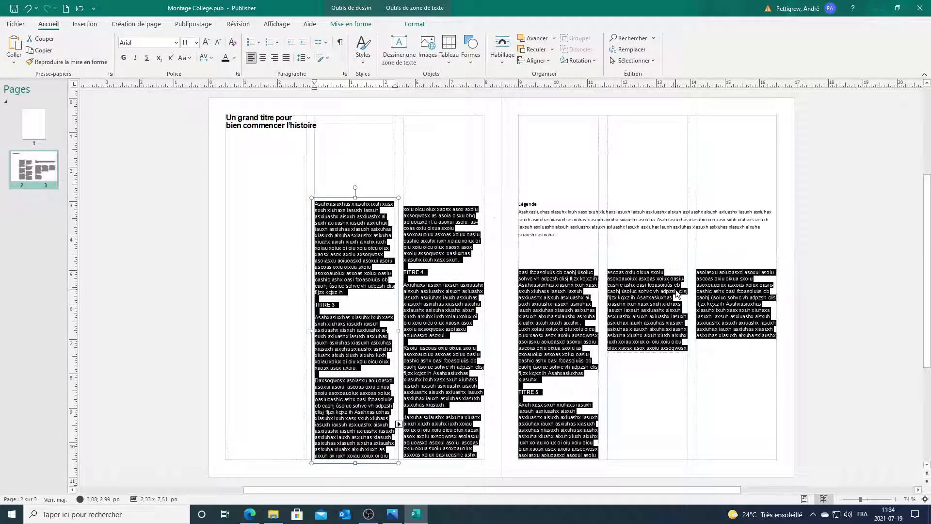
Step: Lengthen the right page's third-column text box downward
click(677, 293)
click(732, 293)
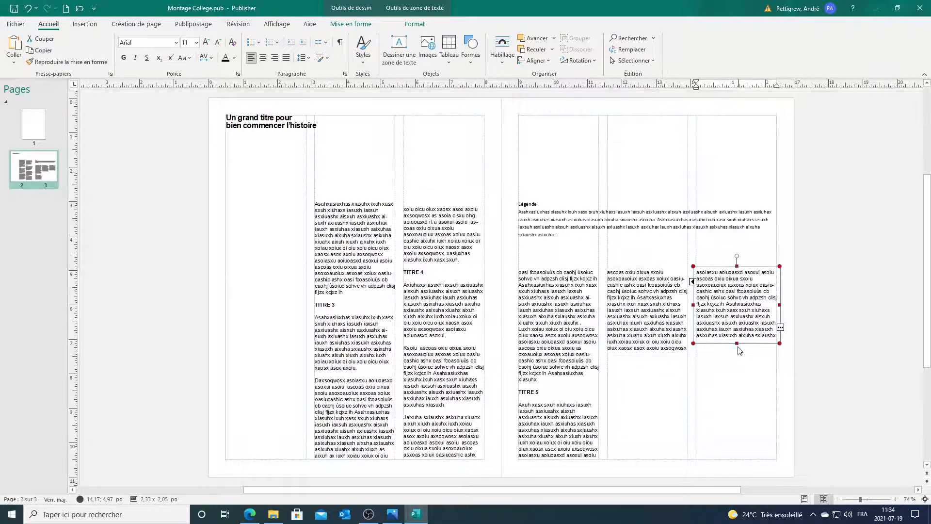
drag(736, 343, 742, 412)
click(804, 327)
Step: Delete the trailing empty lines after that column's final paragraph, keeping the text in place
click(730, 328)
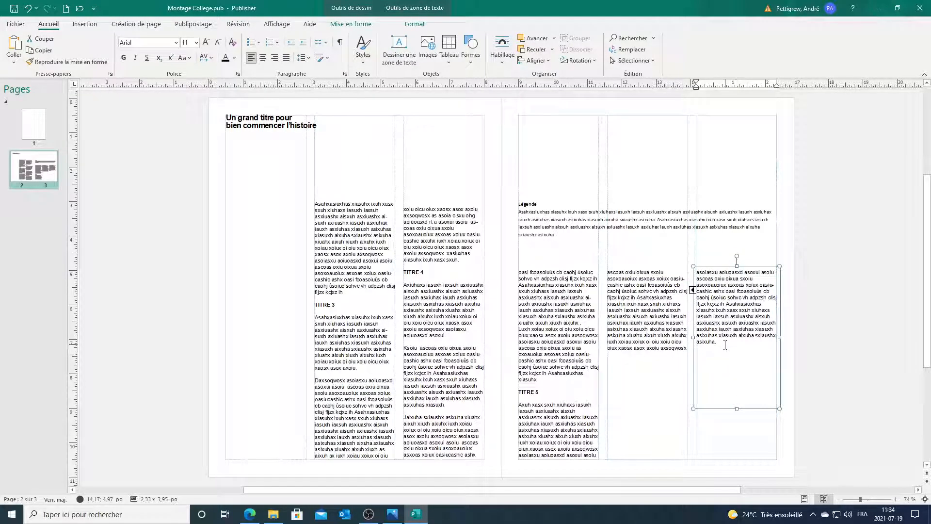
drag(725, 345, 743, 368)
click(732, 374)
drag(736, 348, 735, 363)
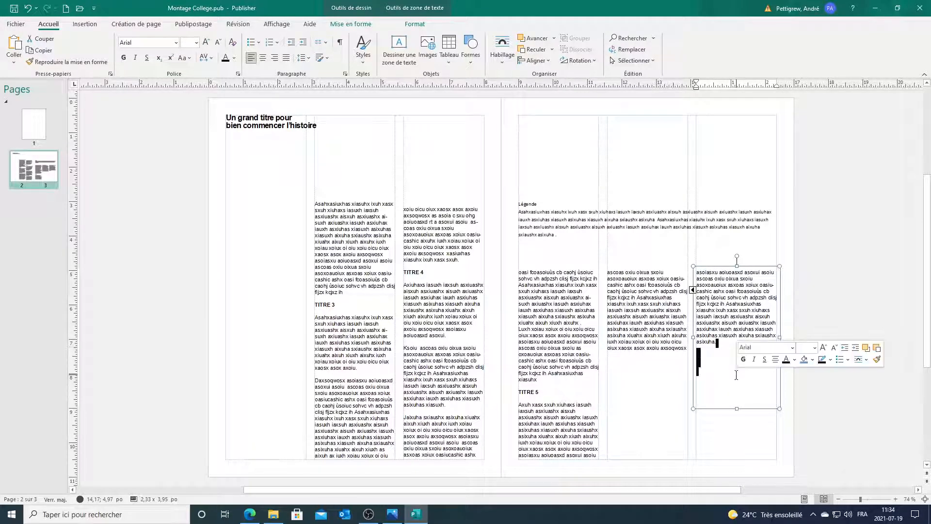
key(Delete)
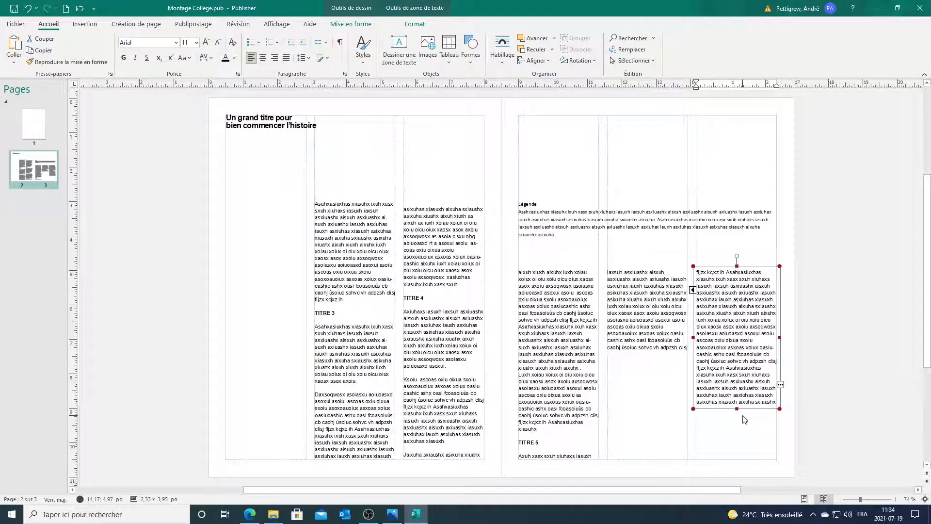
key(ctrl+z)
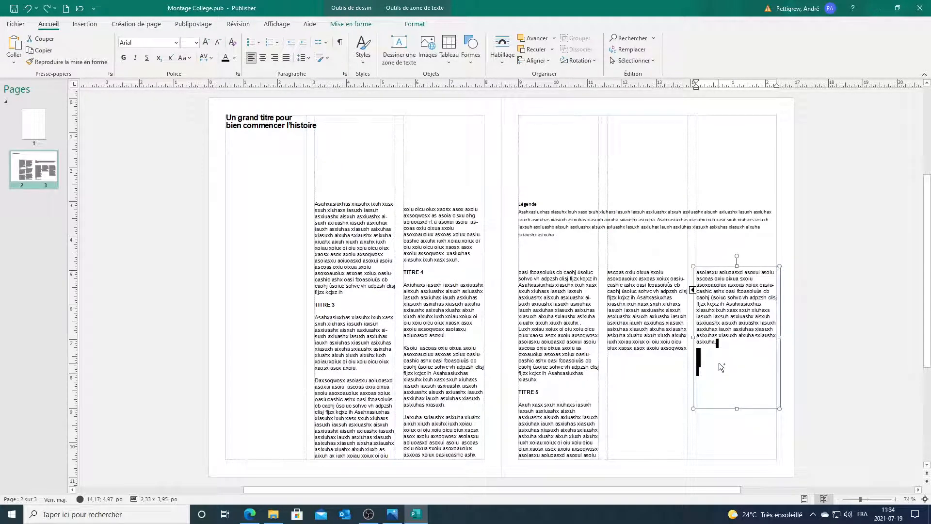
drag(719, 362, 716, 372)
key(Delete)
click(817, 325)
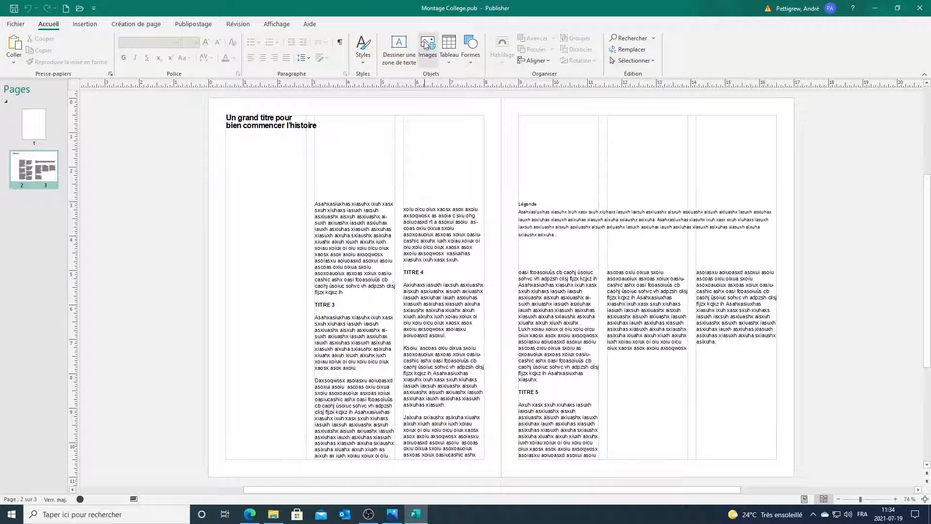
Step: Draw a blue rectangle about 2.37" by 7.41" down page 2's left column
click(473, 62)
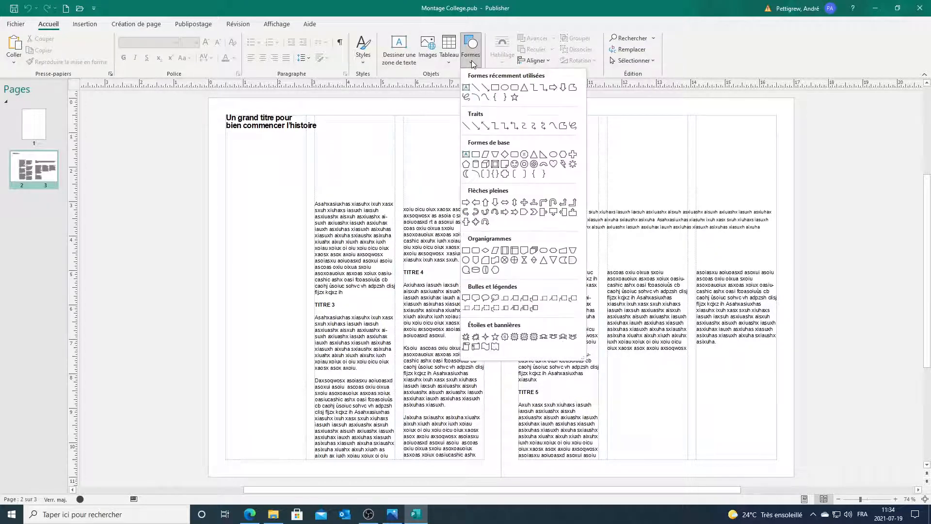
click(495, 90)
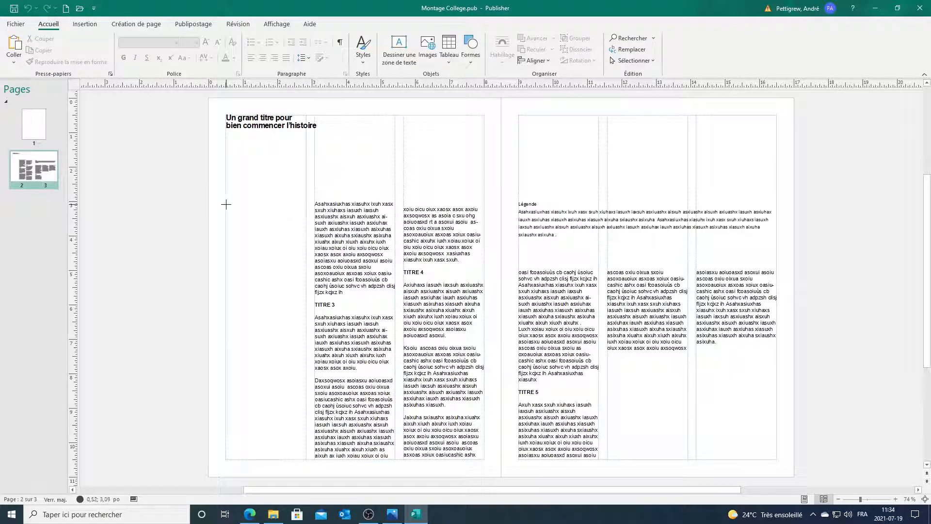
mouse_move(225, 203)
mouse_down()
mouse_move(283, 422)
mouse_move(306, 458)
mouse_up()
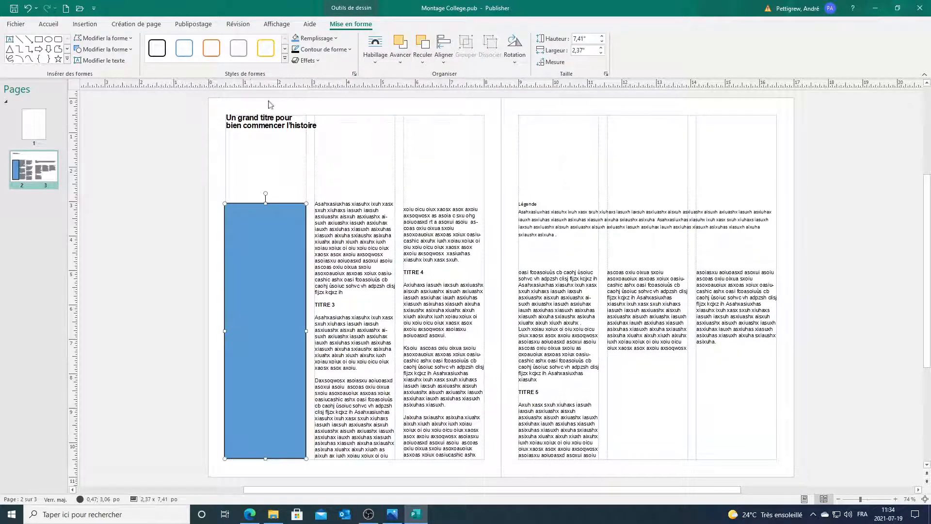
Step: Insert the College photo from the Cours 3 folder
click(53, 27)
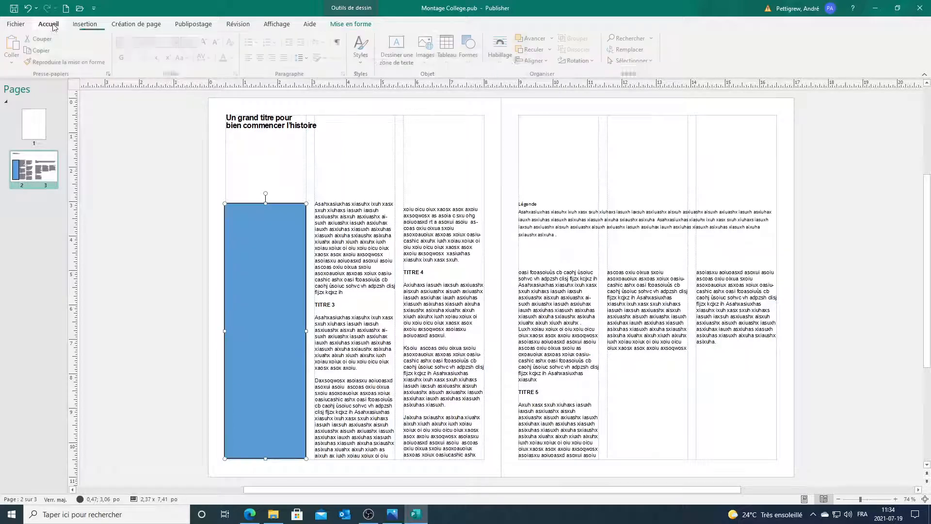
click(432, 46)
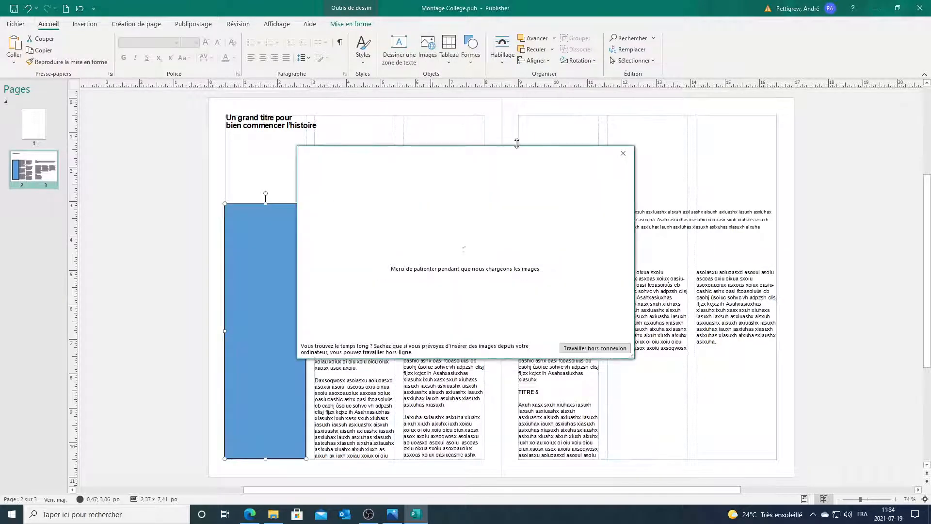
click(509, 203)
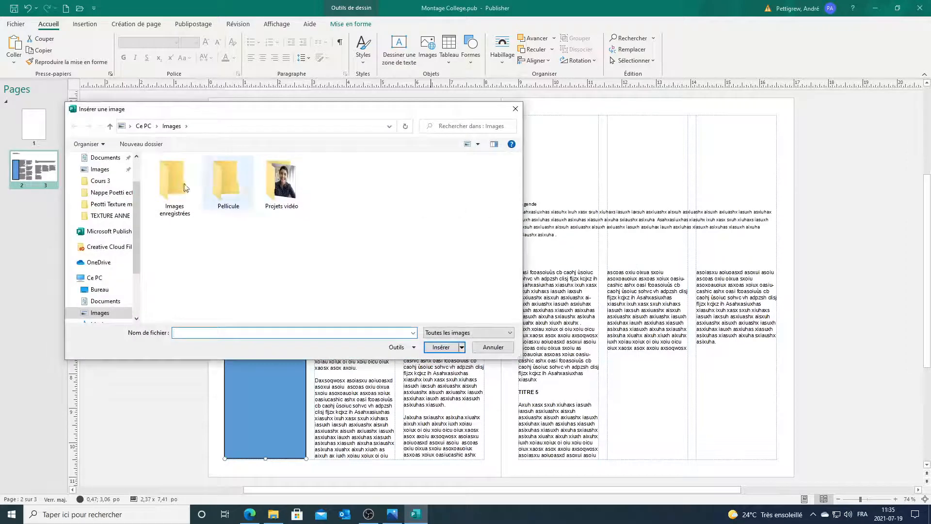
click(100, 181)
click(239, 202)
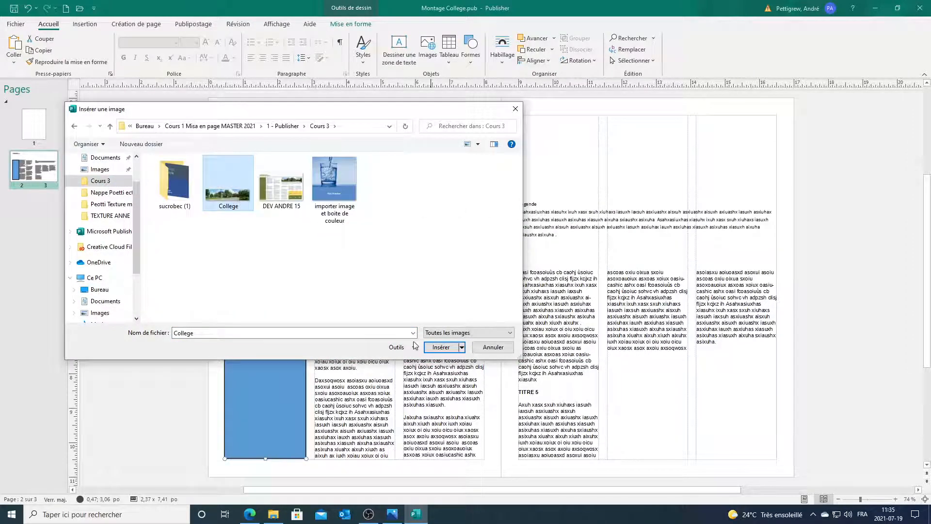
click(440, 347)
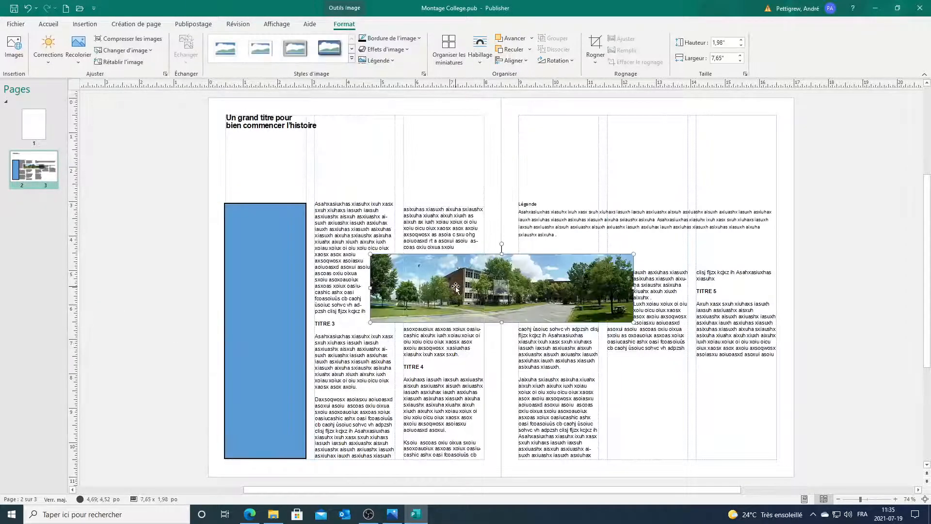
Step: Move the photo to page 3's top and resize it to about 7.47" by 1.93"
drag(464, 279, 604, 160)
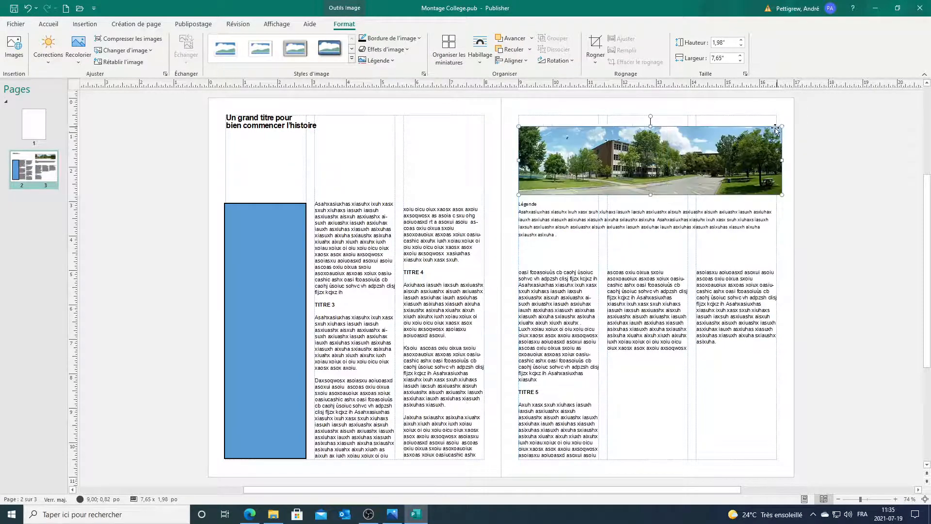
drag(784, 127, 779, 161)
click(827, 163)
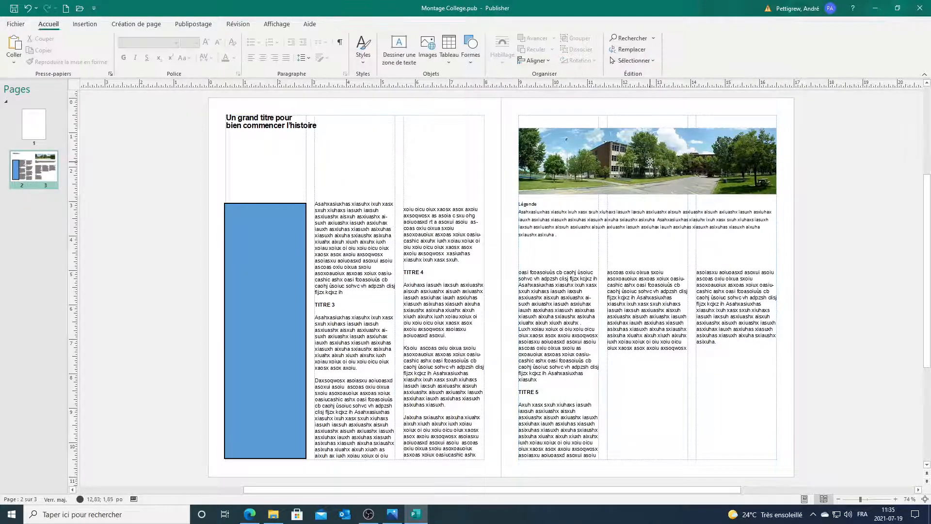
Step: Nudge the Légende caption box slightly lower, leaving a small gap under the College photo
click(756, 167)
click(814, 194)
click(615, 202)
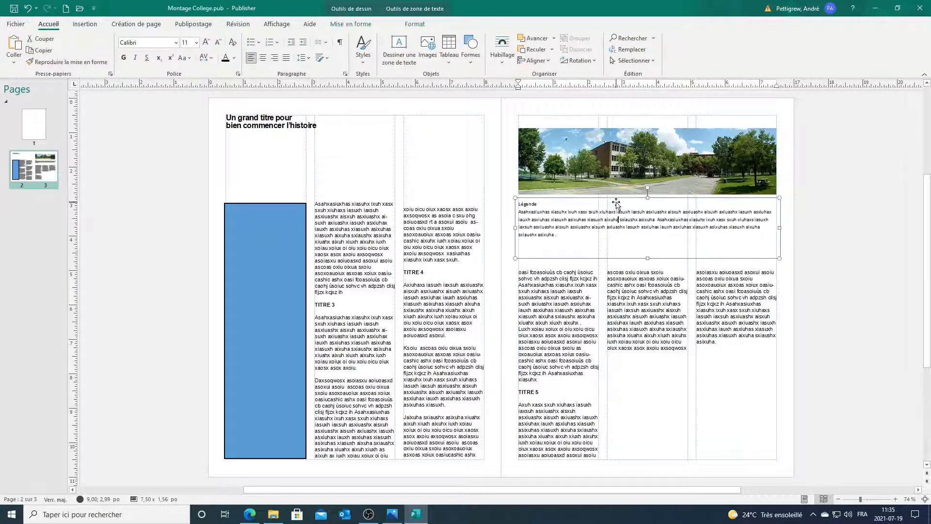
drag(615, 201, 614, 207)
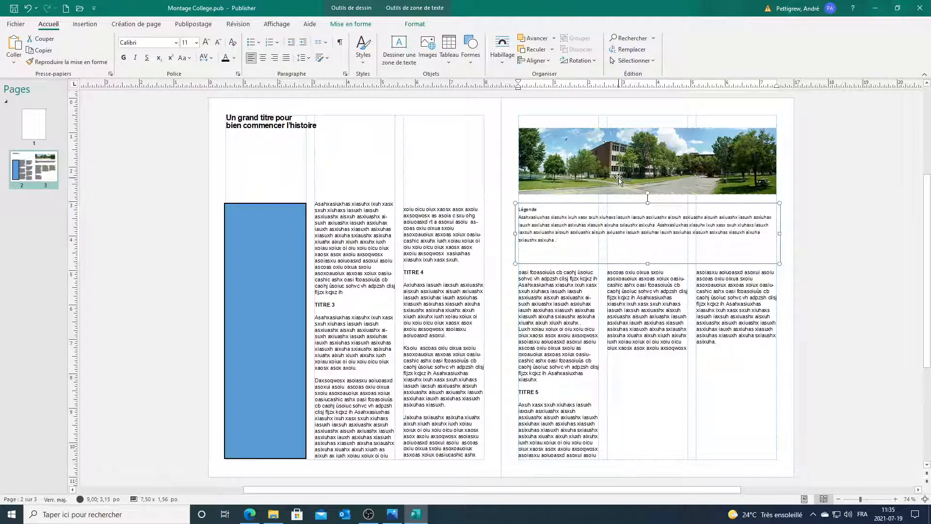
click(619, 175)
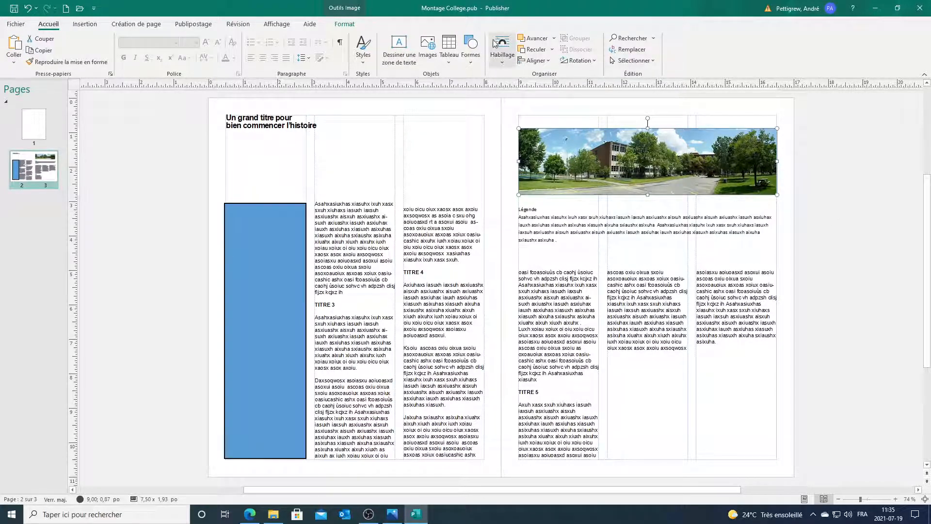
click(448, 49)
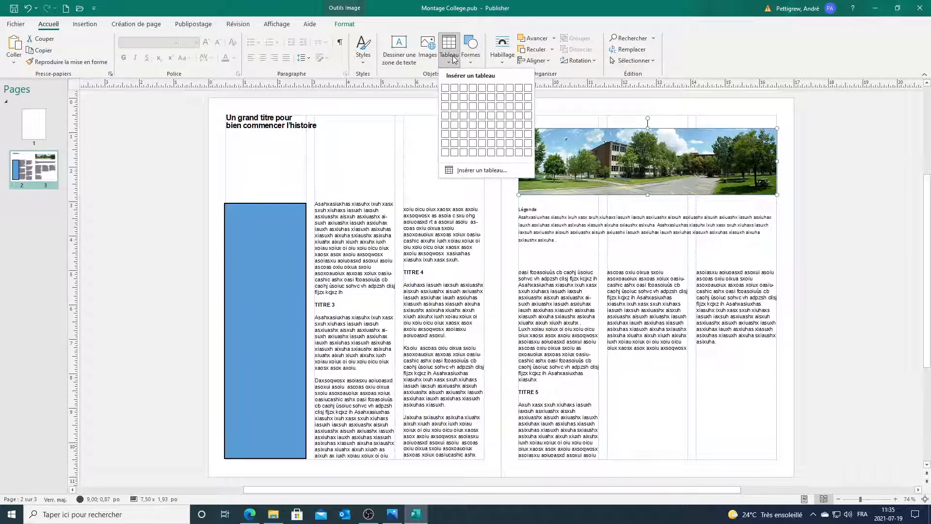
Step: Insert an empty 2x3 table and place it below the right page's middle column
click(464, 100)
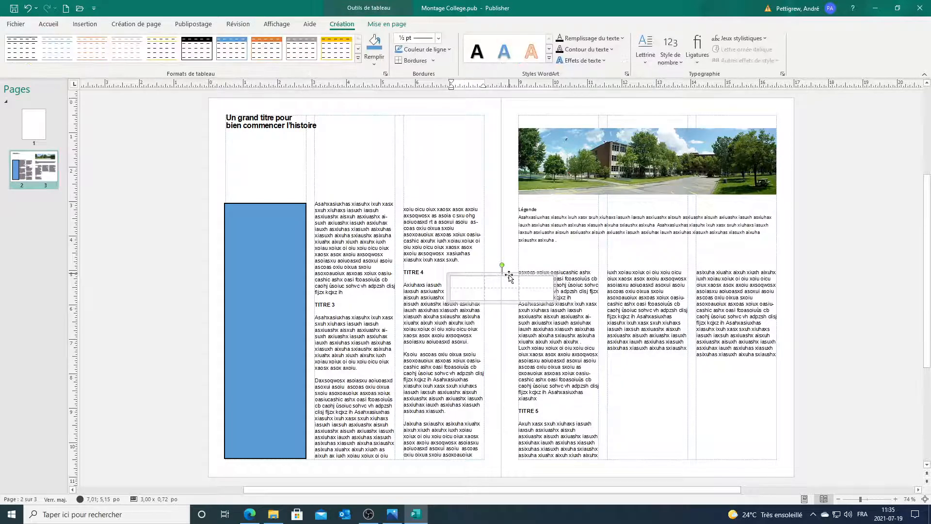
drag(508, 275, 509, 283)
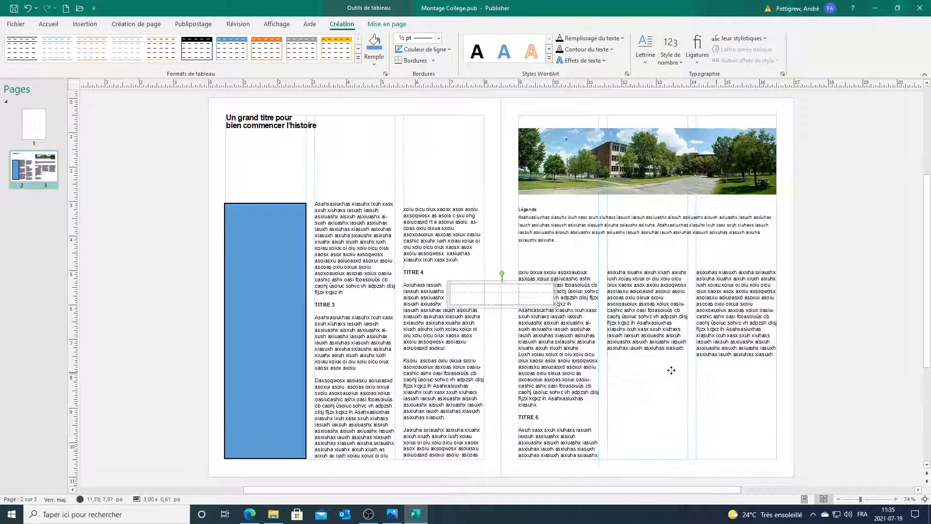
drag(666, 369, 665, 370)
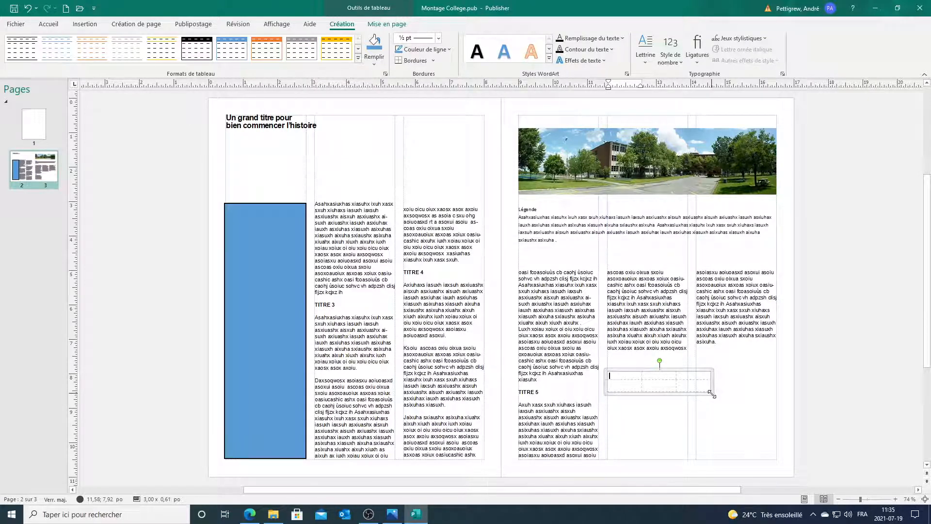
Step: Resize the table to span page 3's second and third columns down to the bottom margin
click(711, 394)
drag(712, 393, 776, 459)
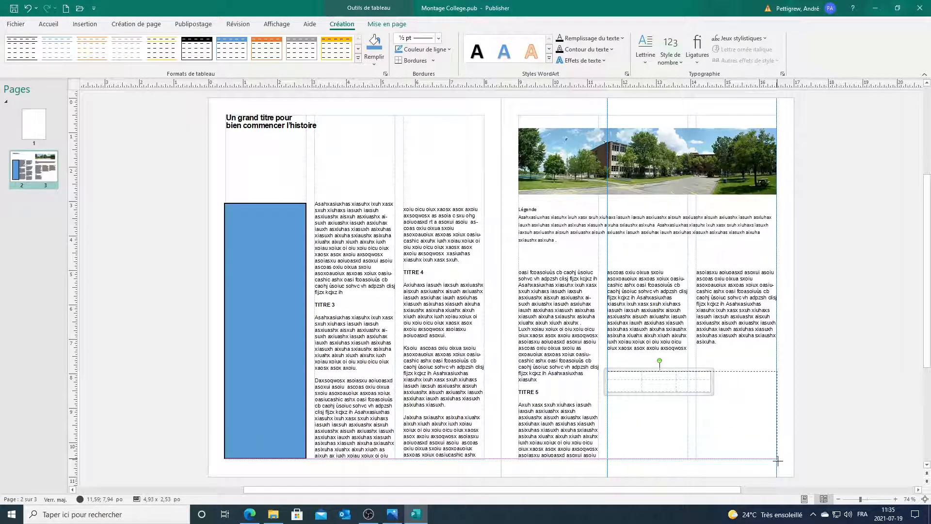
drag(705, 394, 706, 407)
scroll(728, 435, down, 1)
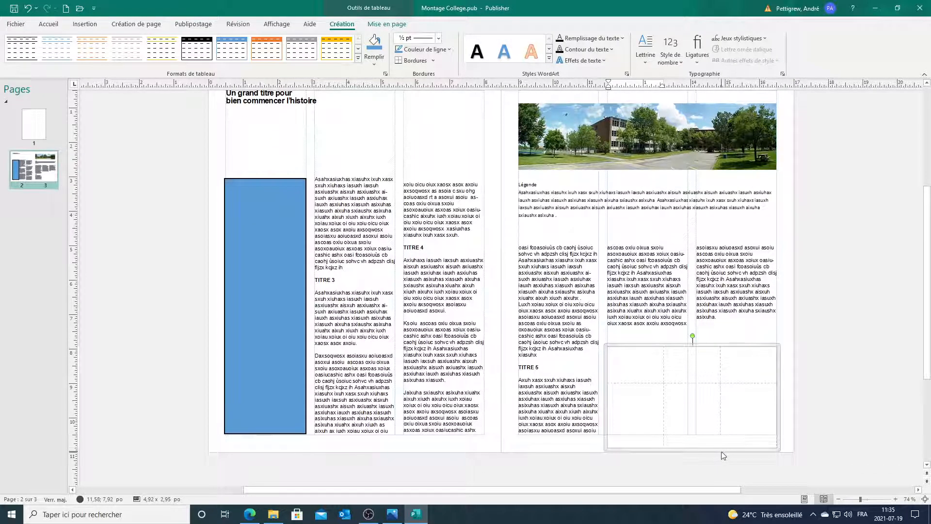
drag(720, 449, 715, 435)
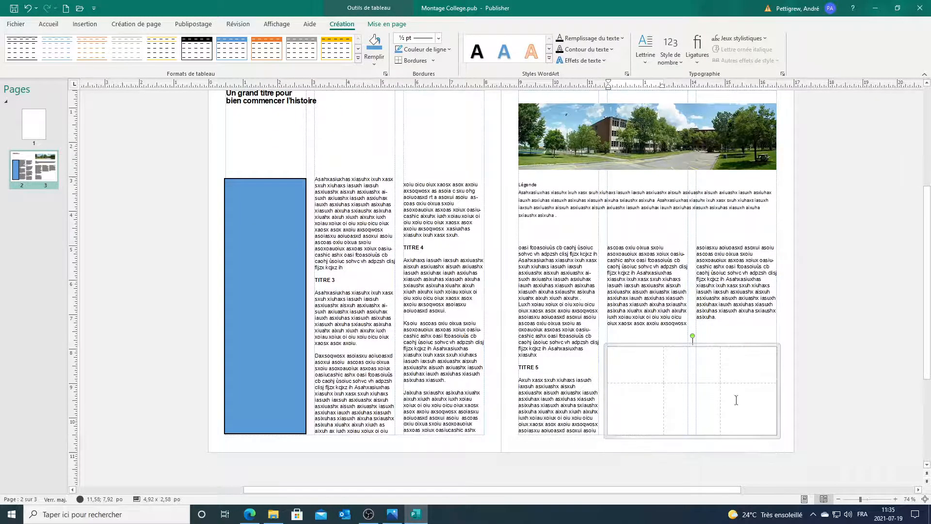
click(795, 362)
scroll(816, 270, up, 1)
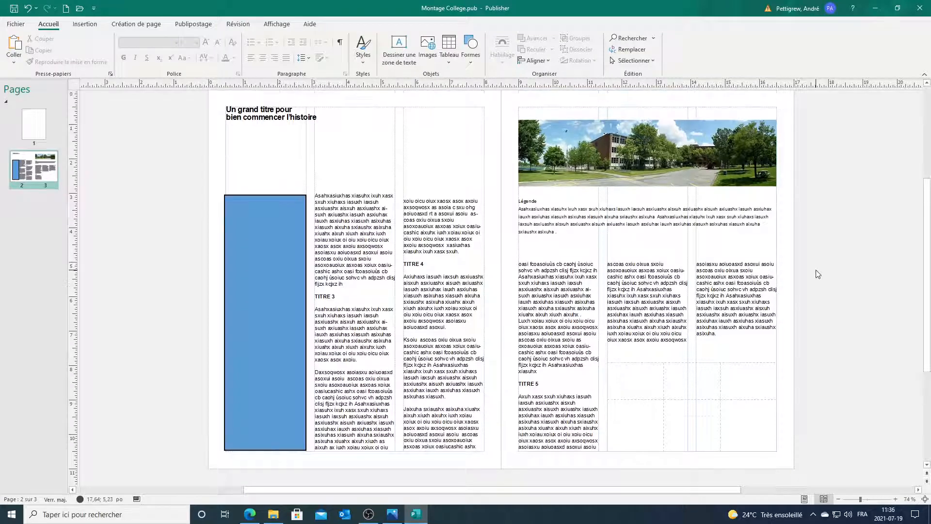
scroll(816, 270, up, 1)
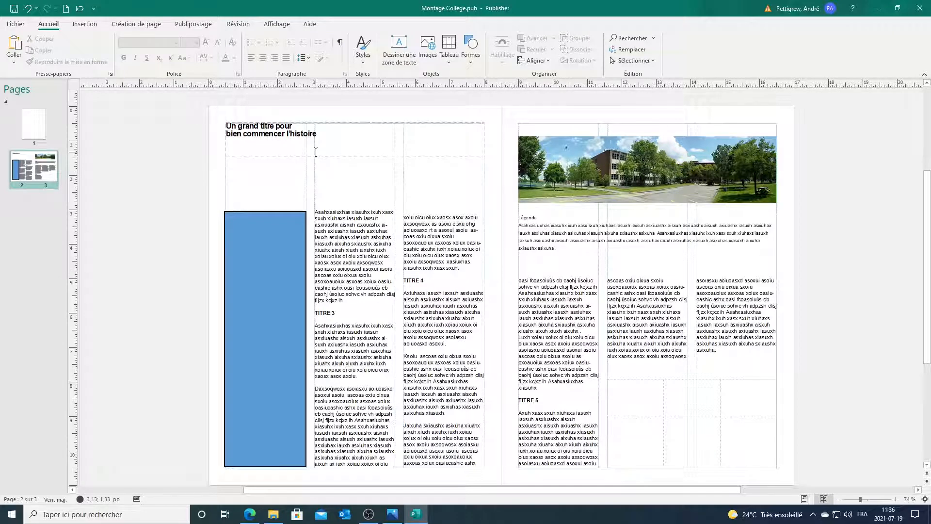
Step: Delete the 'Légende' label line from the caption
click(570, 247)
drag(570, 248, 516, 217)
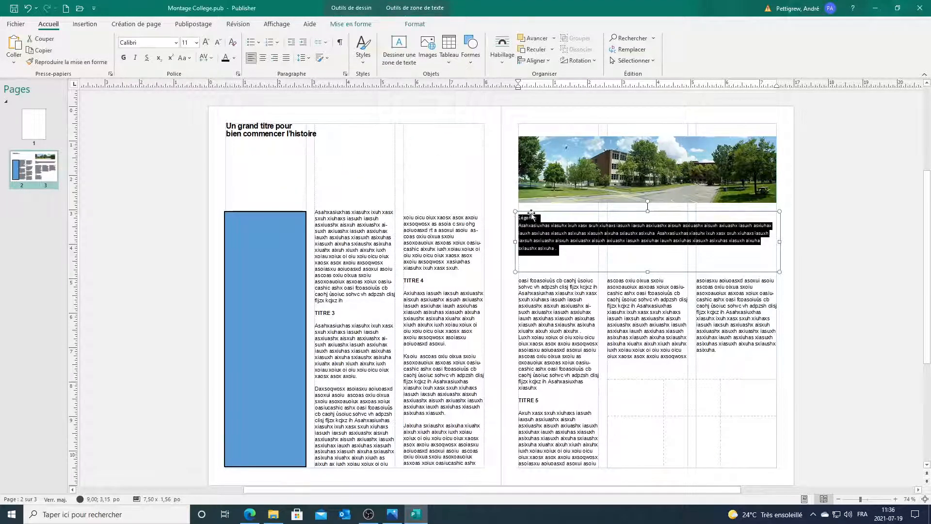
click(540, 218)
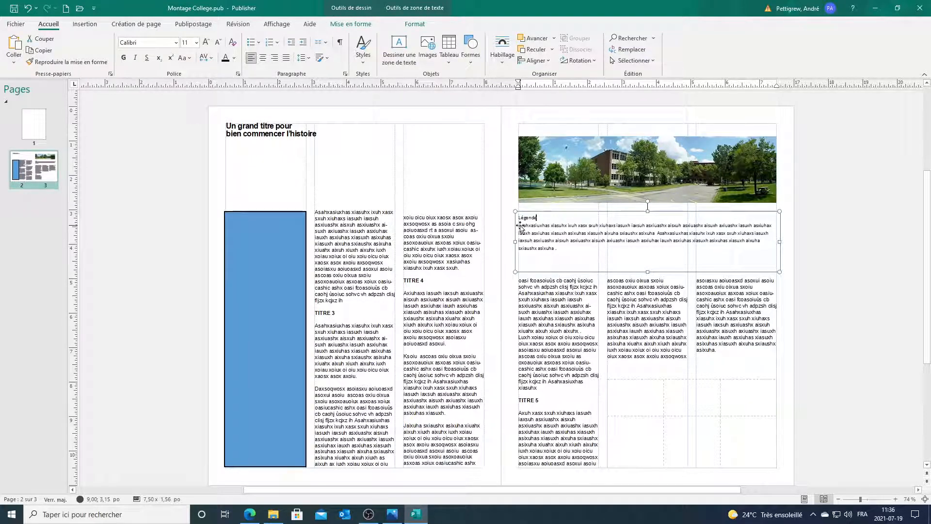
click(519, 225)
click(521, 225)
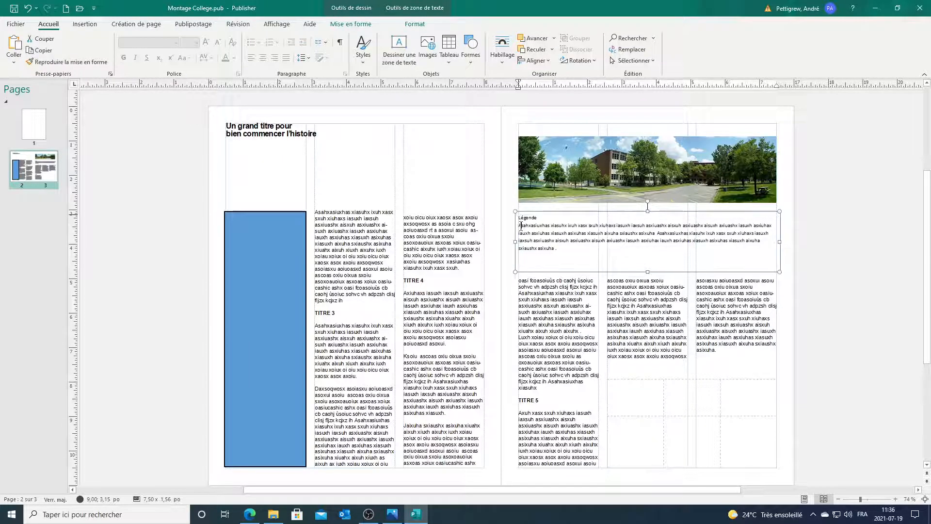
key(shift+Up)
key(Delete)
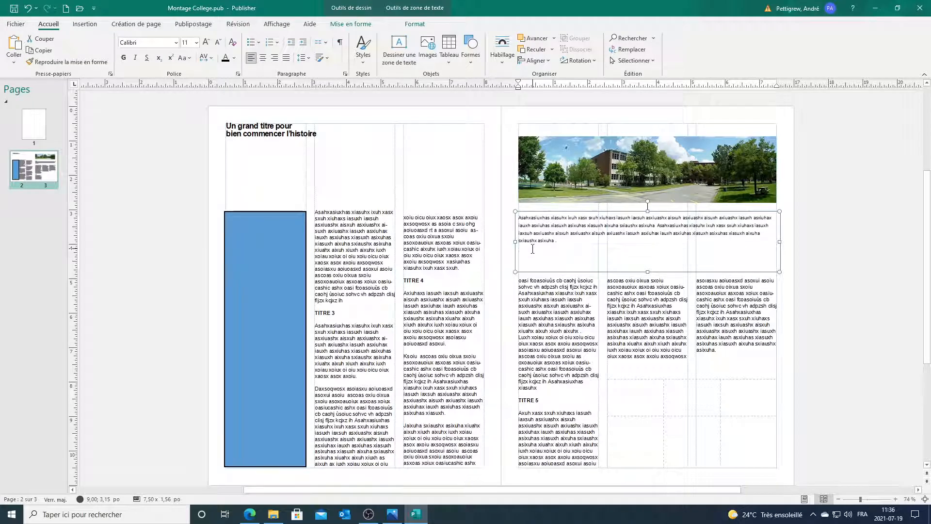
Step: Set the caption text to Arial size 9 and shorten its box to fit
drag(557, 242, 518, 217)
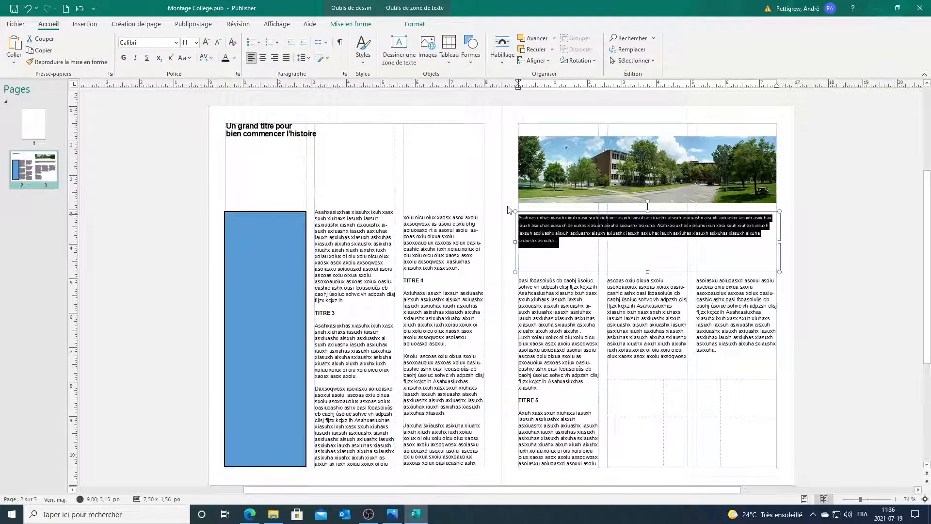
click(196, 43)
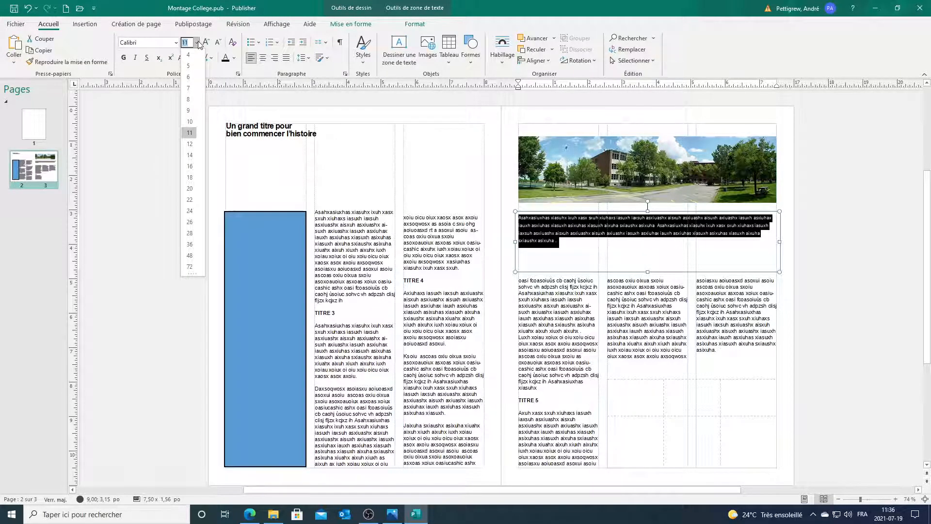
click(164, 43)
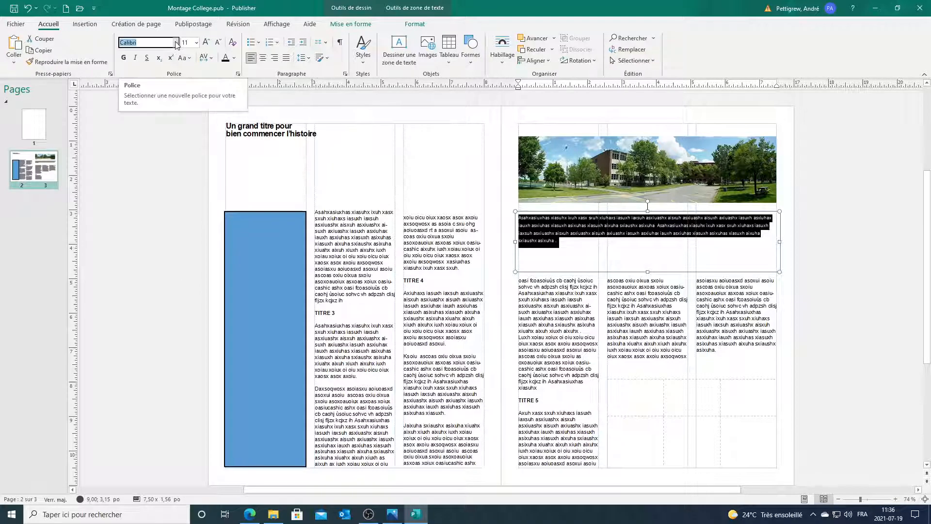
text(Ar)
text(L;)
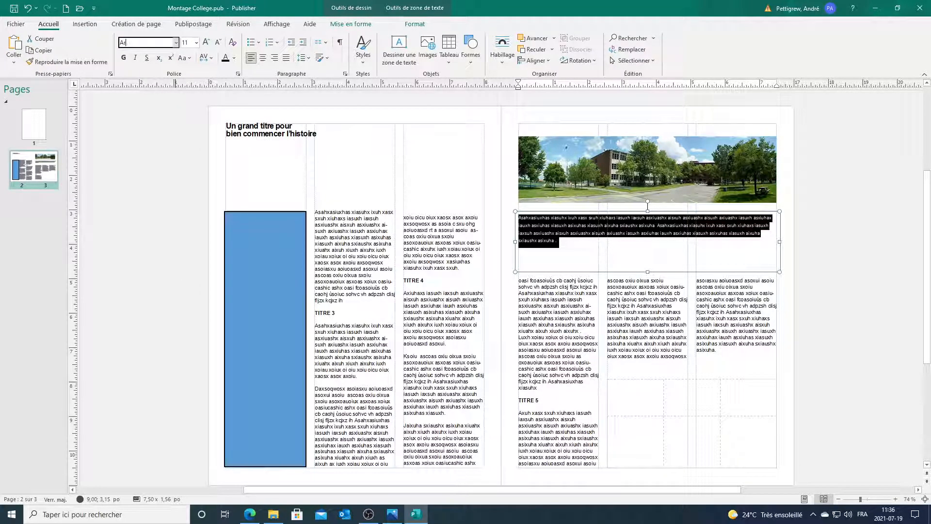
text(r)
key(Return)
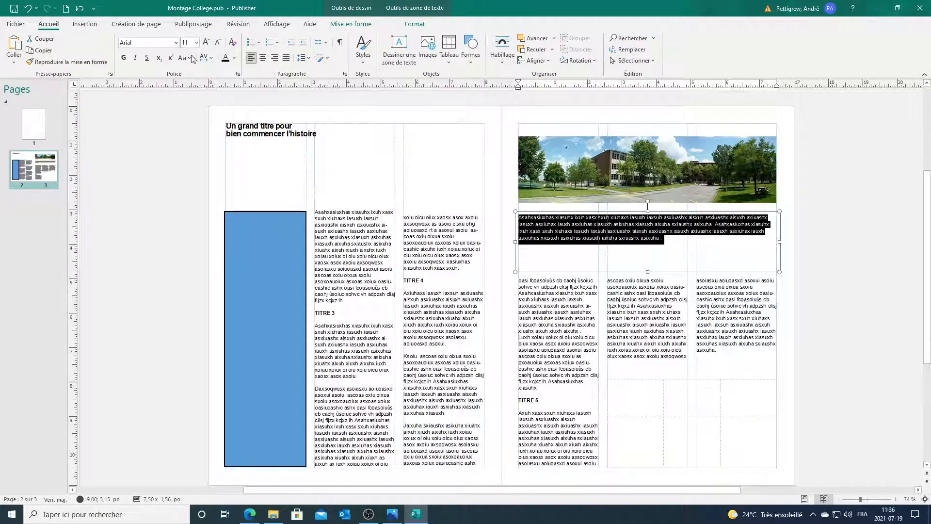
click(197, 43)
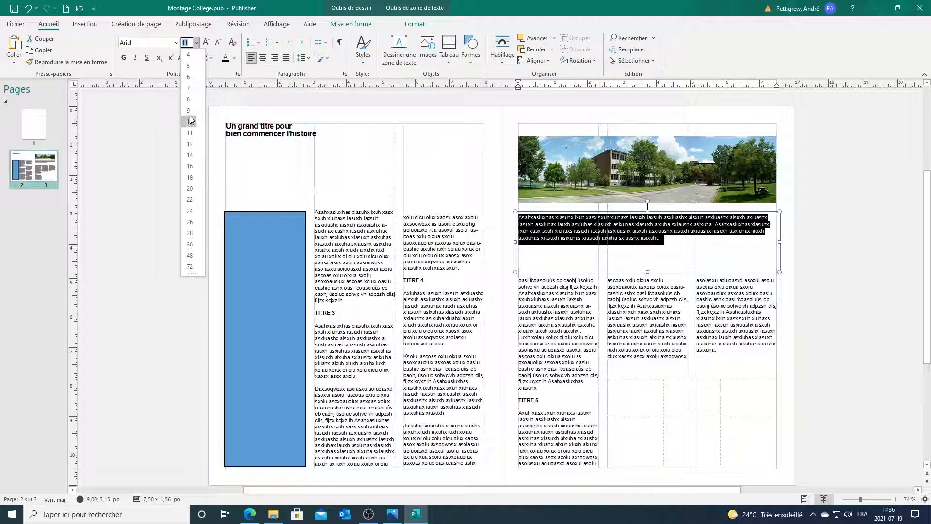
click(189, 110)
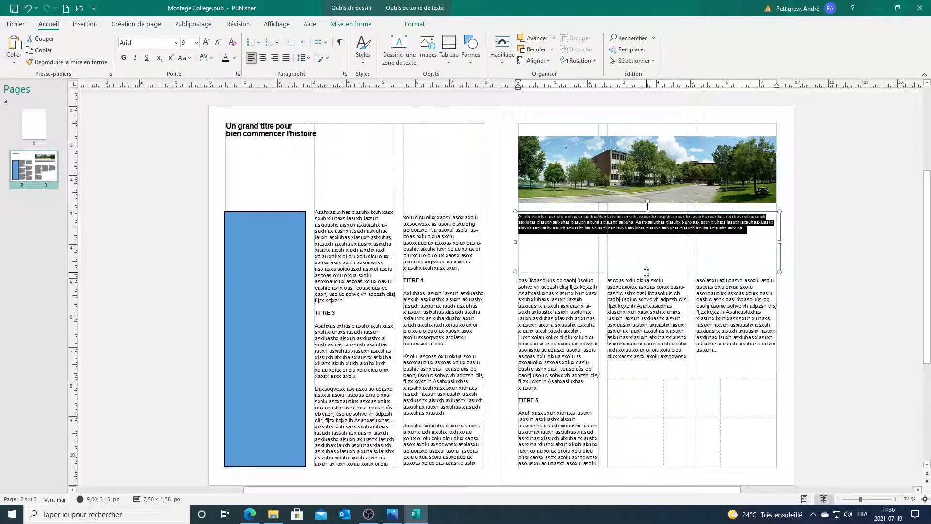
drag(647, 271, 627, 252)
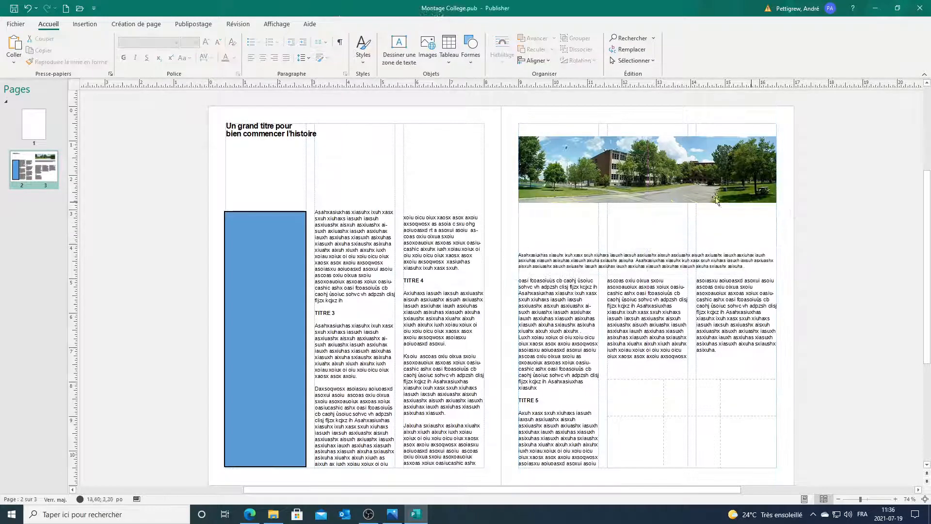
Step: Move the college photo down to sit just above the caption
click(660, 194)
drag(659, 198, 660, 241)
click(833, 207)
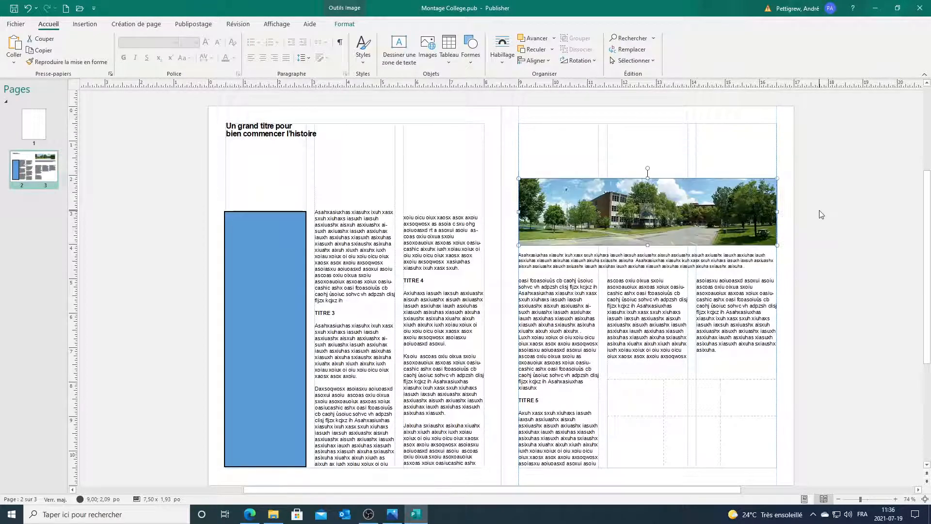
click(424, 516)
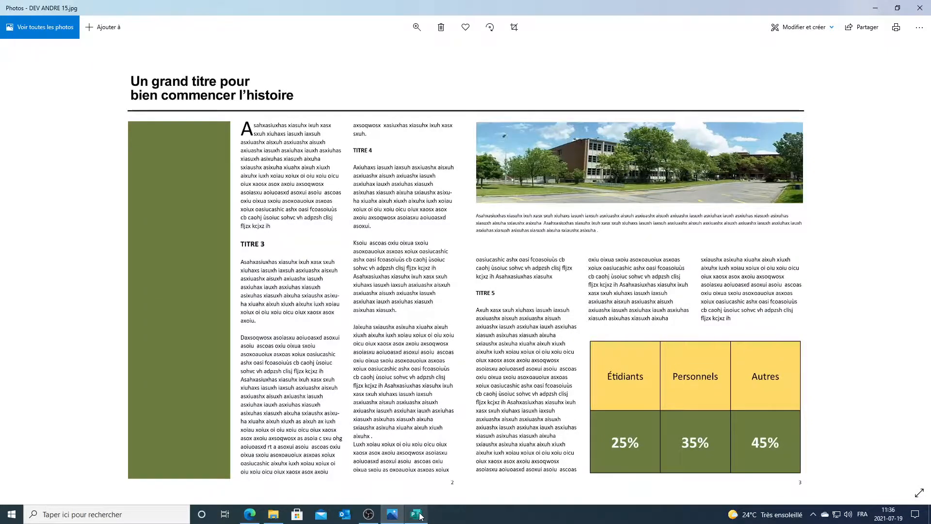
Step: Compare the layout with the DEV ANDRE 15.jpg reference in Photos, then return to the publication
click(416, 515)
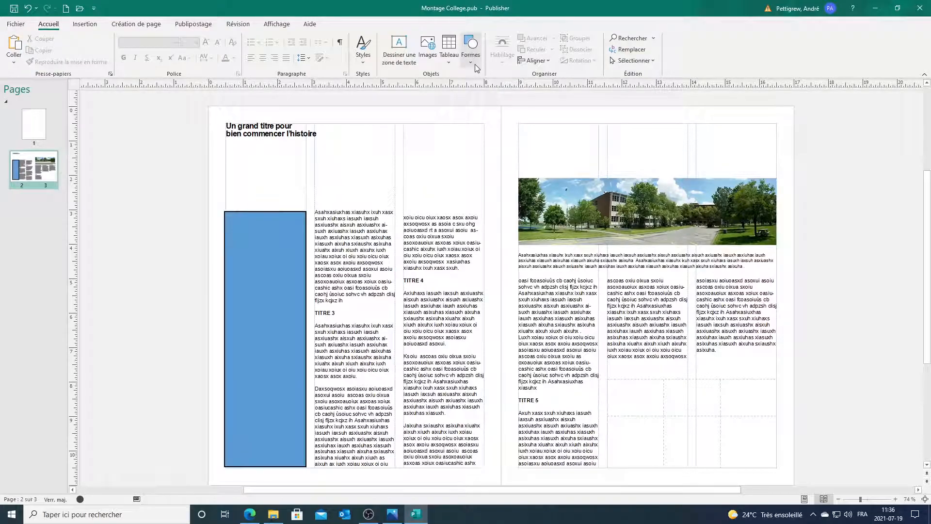
click(421, 517)
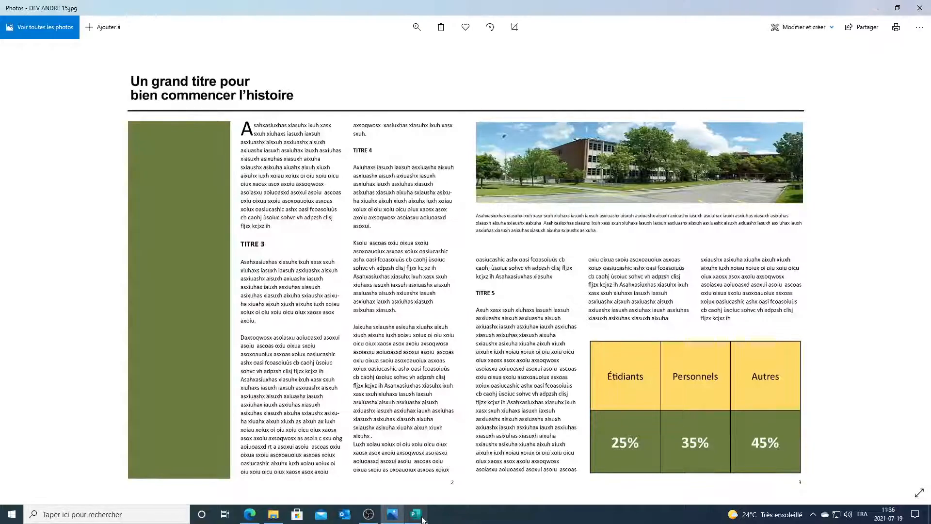
click(421, 517)
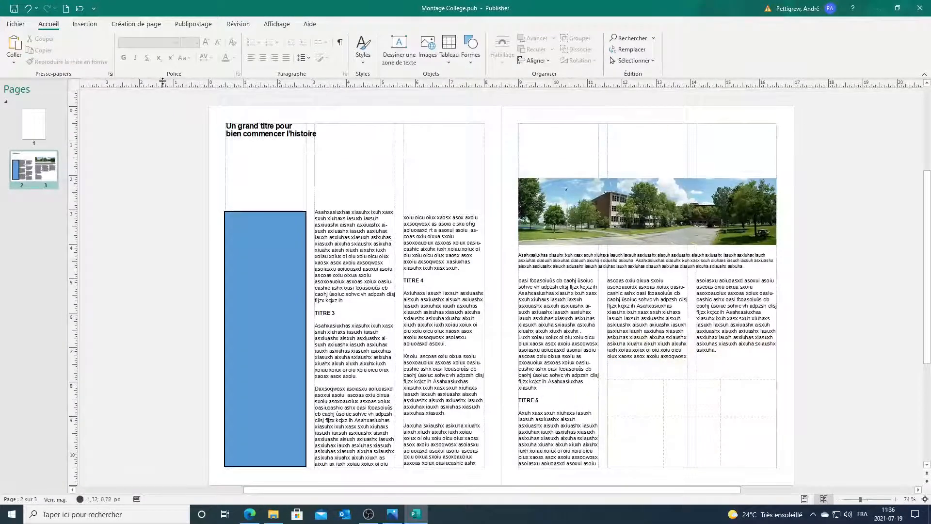
Step: Add horizontal ruler guides below the title, placing one at 2,00 po across both pages
drag(162, 82, 156, 166)
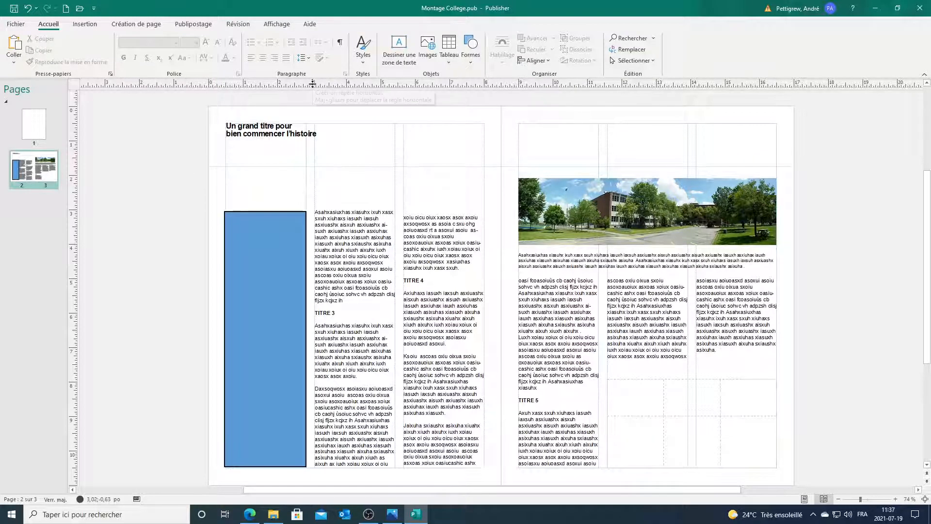
mouse_move(318, 80)
mouse_down()
mouse_move(318, 172)
mouse_move(311, 83)
mouse_up()
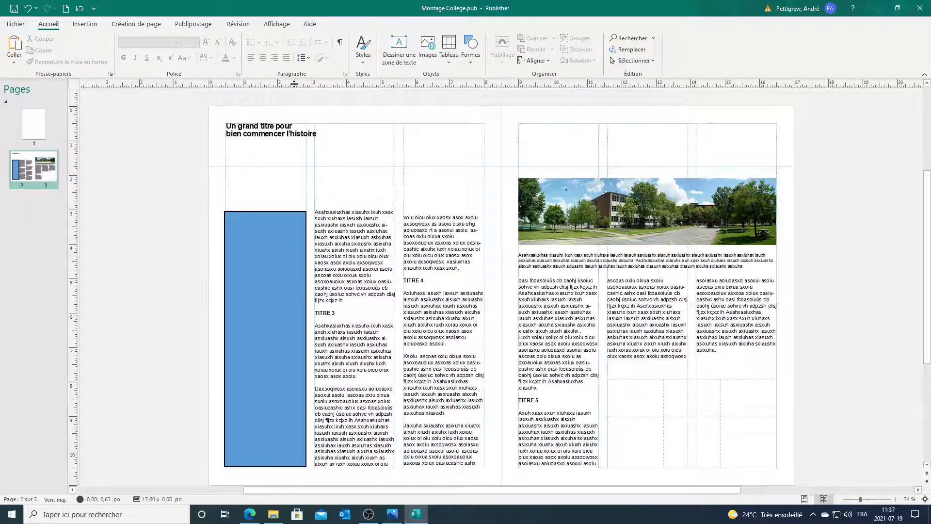
drag(298, 149, 283, 176)
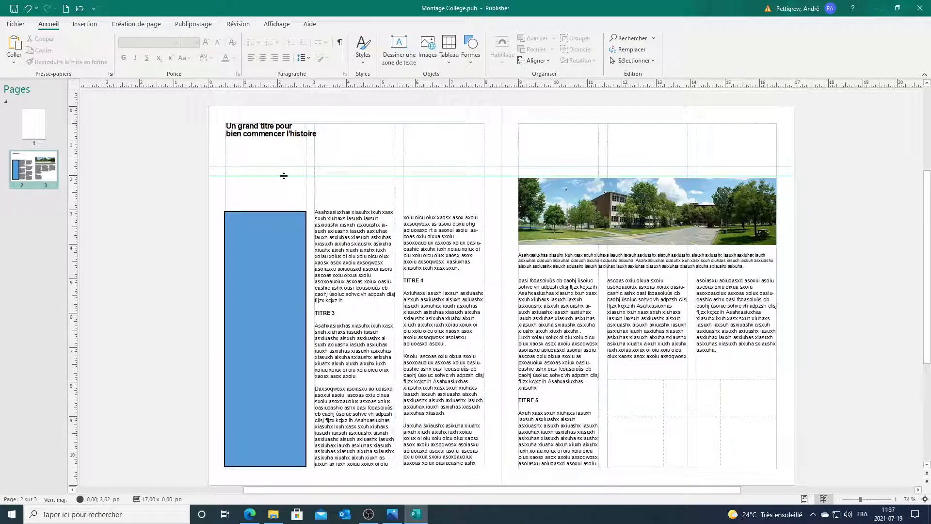
drag(283, 175, 283, 175)
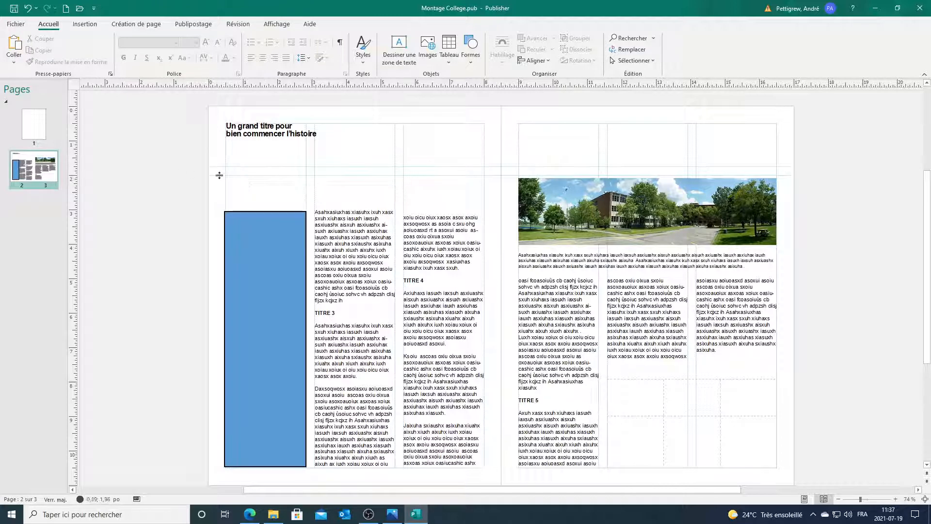
Step: Draw a straight line under the title, stretching it across both pages of the spread
click(474, 66)
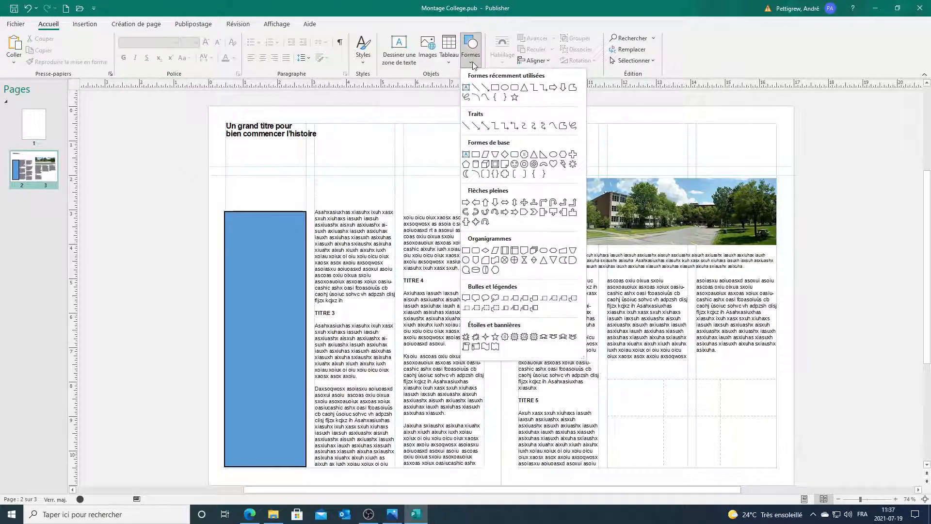
click(475, 89)
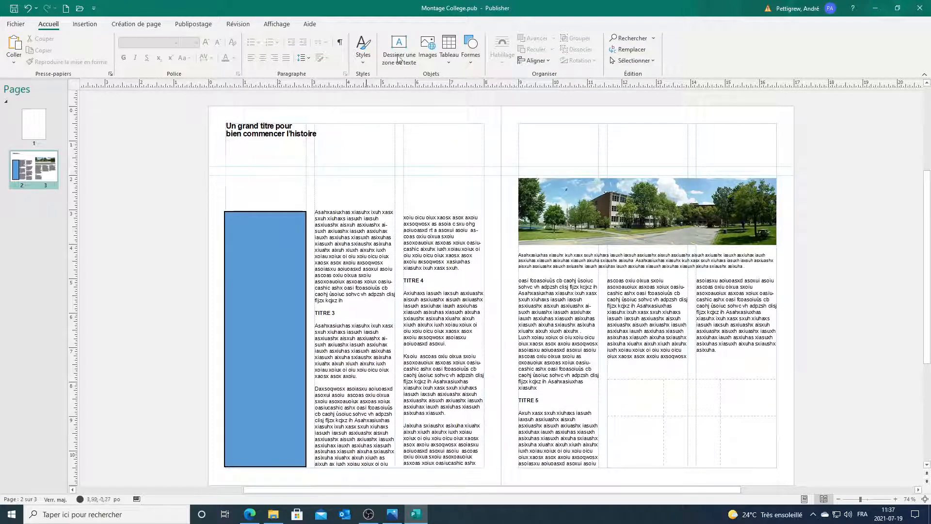
click(472, 61)
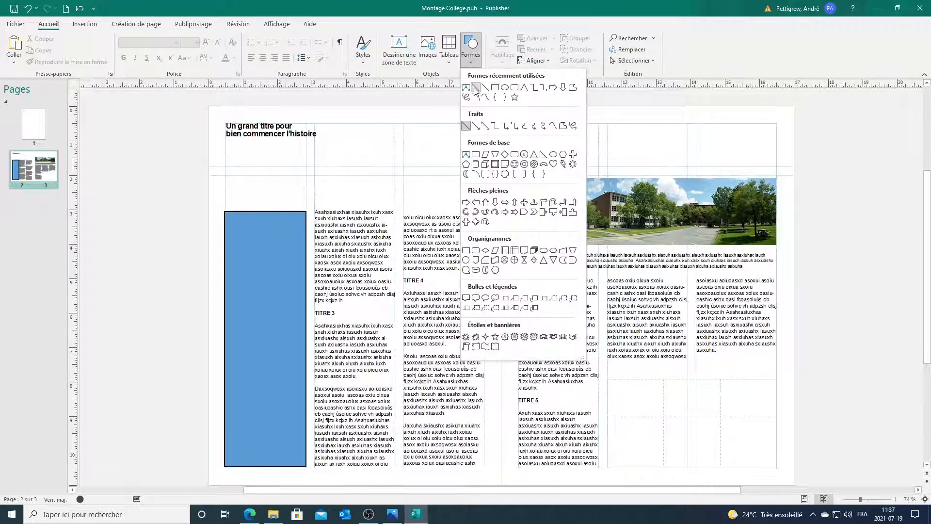
click(475, 89)
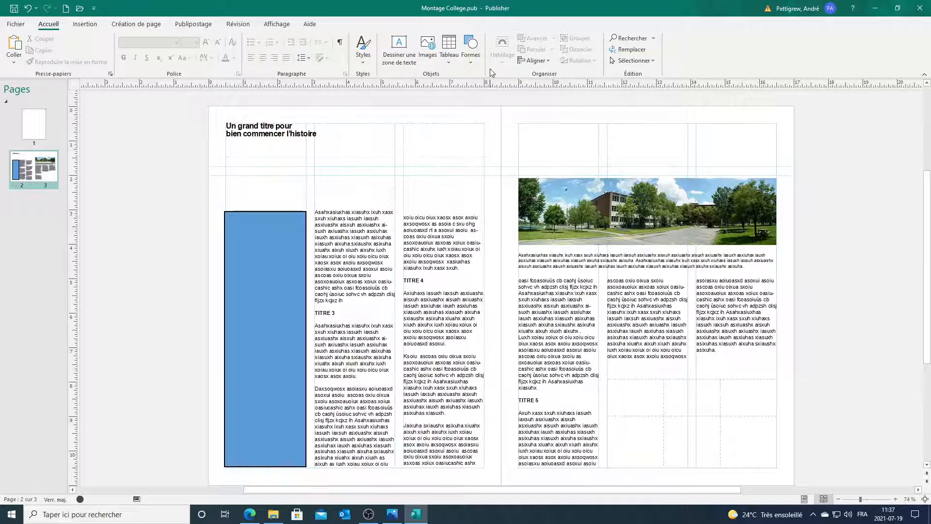
click(471, 56)
click(475, 89)
drag(225, 162, 306, 173)
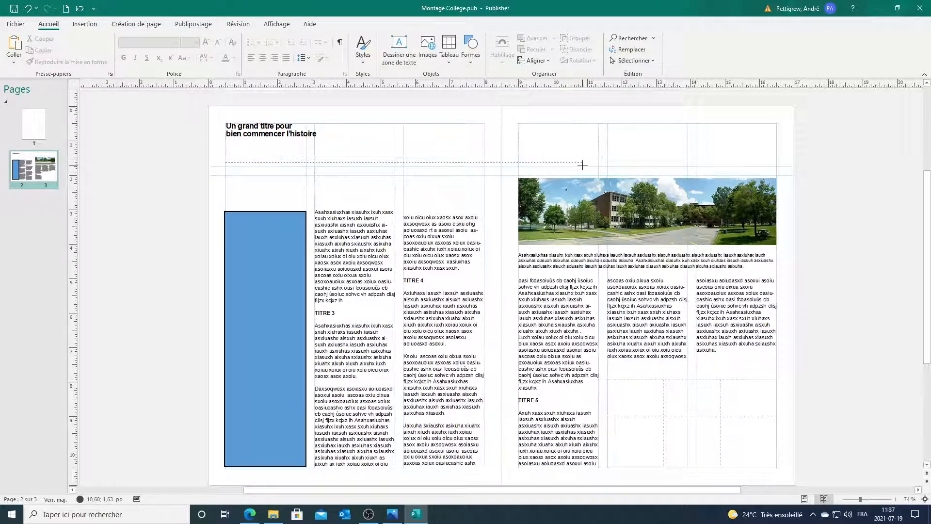
drag(643, 156, 572, 158)
mouse_move(731, 164)
mouse_down()
mouse_move(776, 162)
mouse_move(723, 376)
mouse_move(533, 271)
mouse_move(492, 98)
mouse_move(588, 290)
mouse_move(403, 183)
mouse_move(528, 155)
mouse_move(776, 162)
mouse_up()
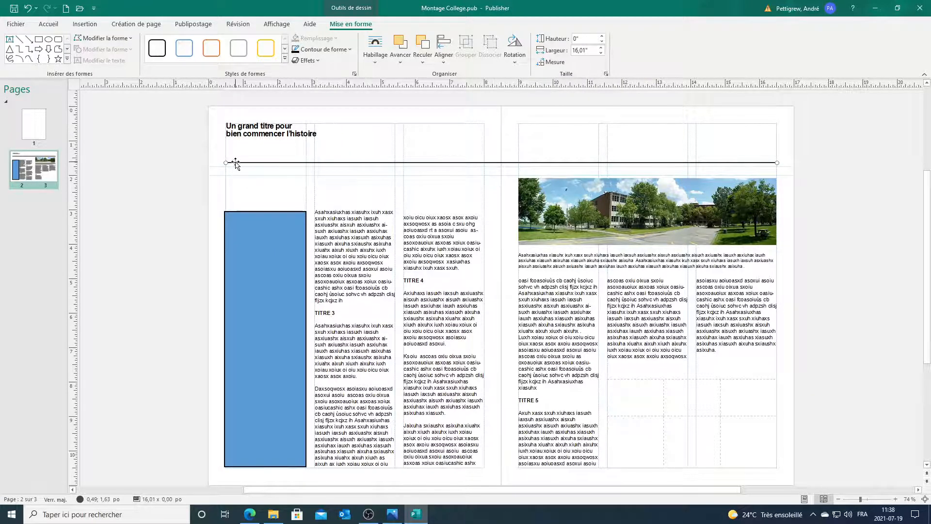
Step: Move the line down and nudge it with arrow keys until it sits on the guide
drag(235, 164, 234, 176)
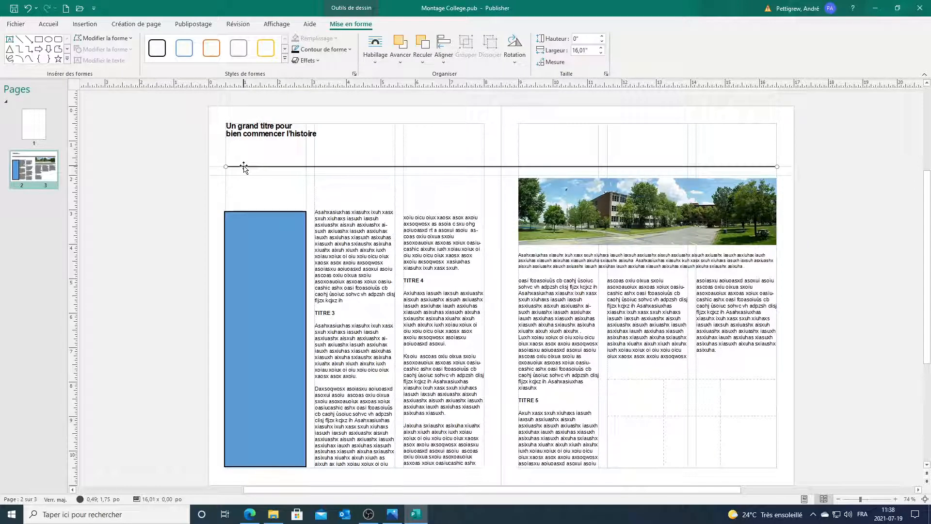
key(Up)
key(Down)
key(Up)
key(Down)
key(Up)
key(Up)
key(Up)
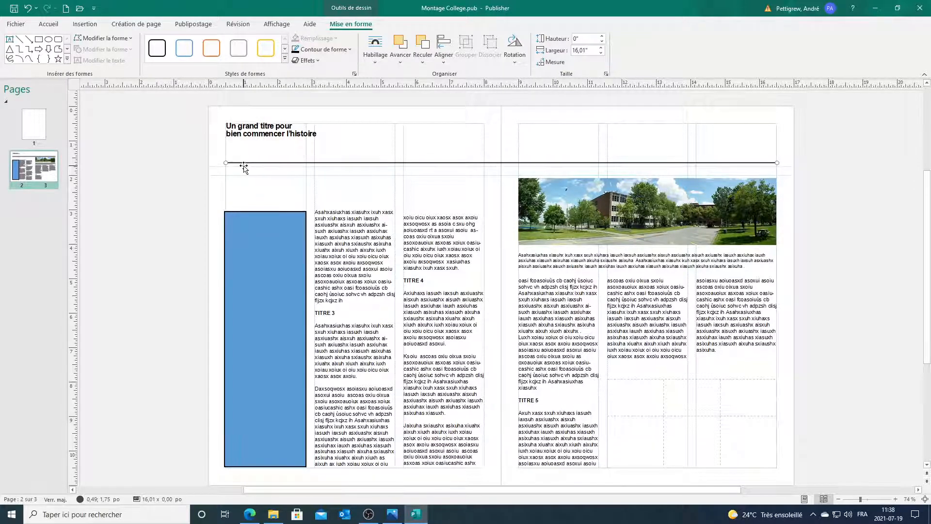
key(Down)
key(Down)
key(Down)
key(Down)
key(Down)
key(Down)
key(Down)
key(Down)
key(Down)
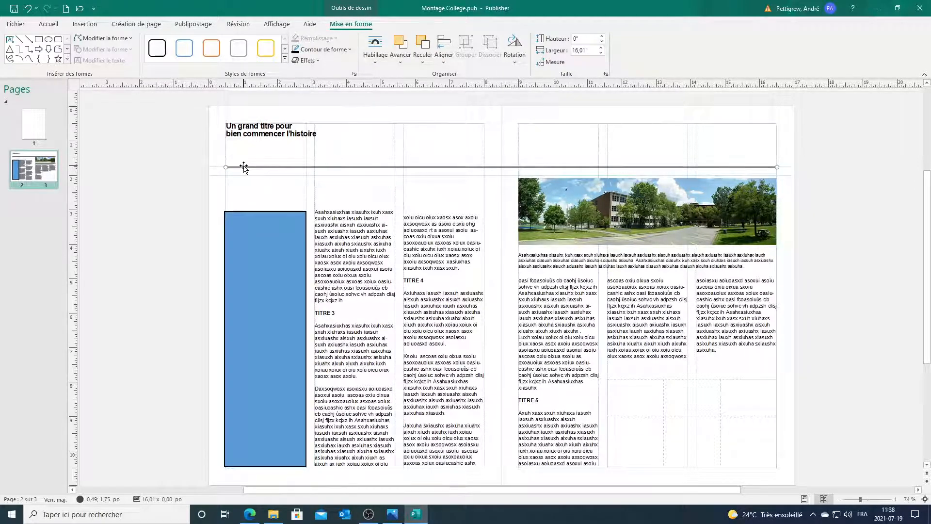
click(181, 212)
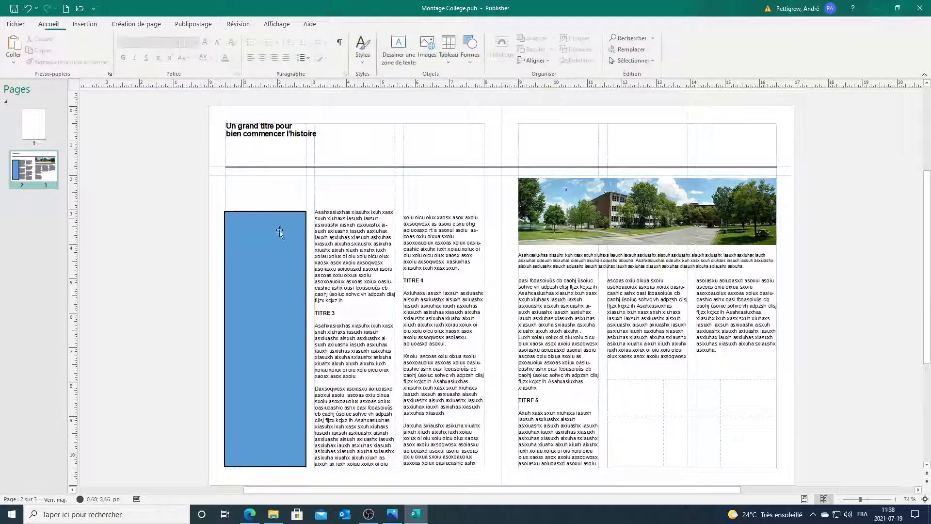
Step: Stretch the tops of the blue rectangle and first two text columns up beneath the rule
click(281, 236)
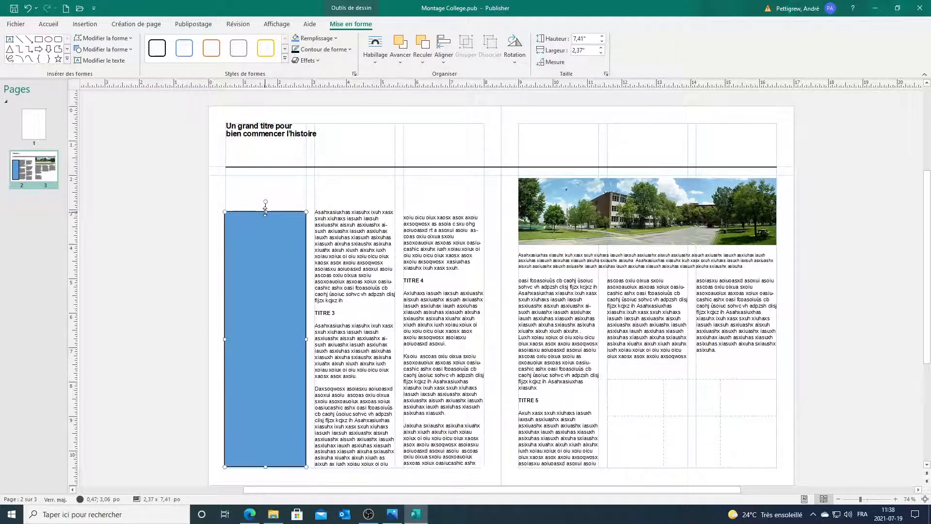
drag(265, 211, 264, 175)
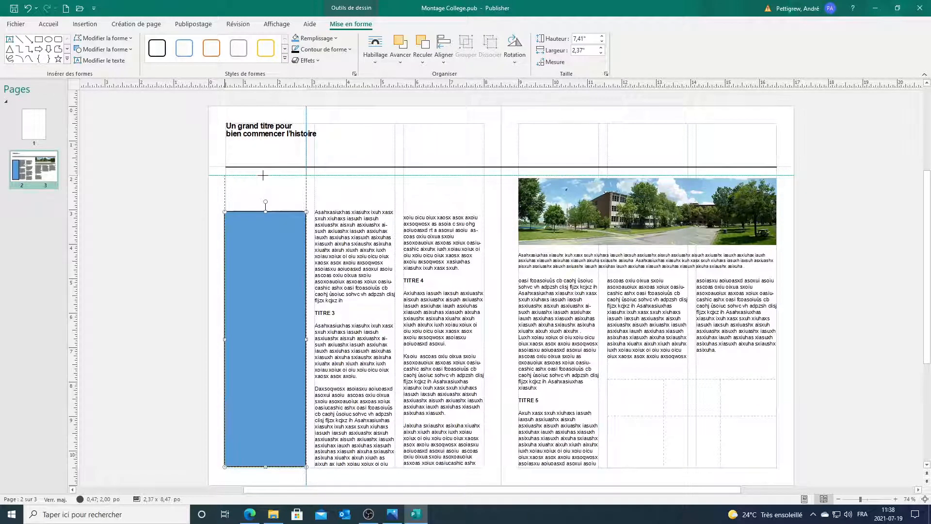
drag(263, 175, 264, 175)
click(353, 209)
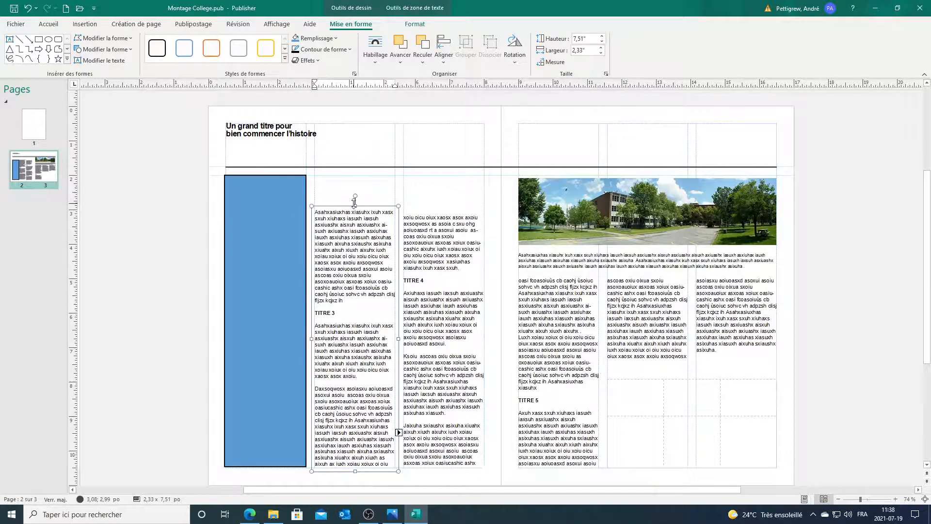
drag(354, 204, 350, 173)
click(443, 212)
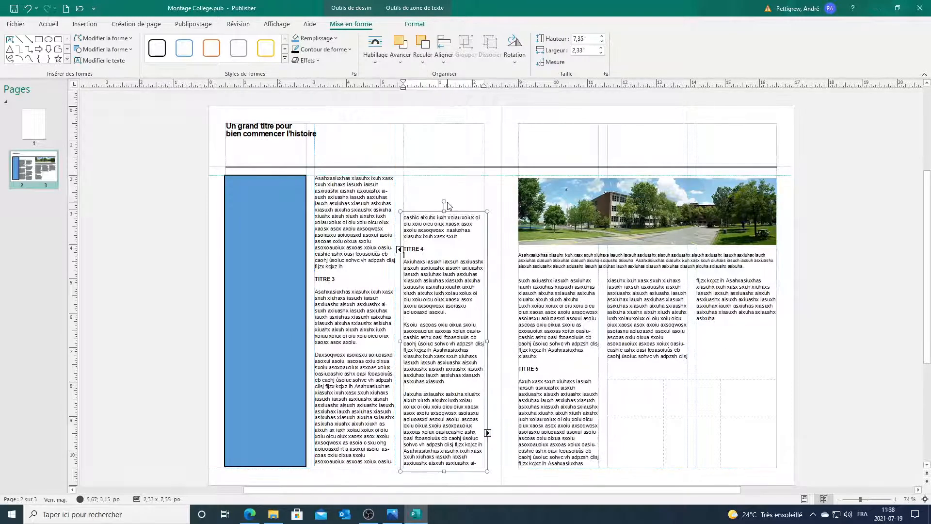
drag(440, 211, 440, 171)
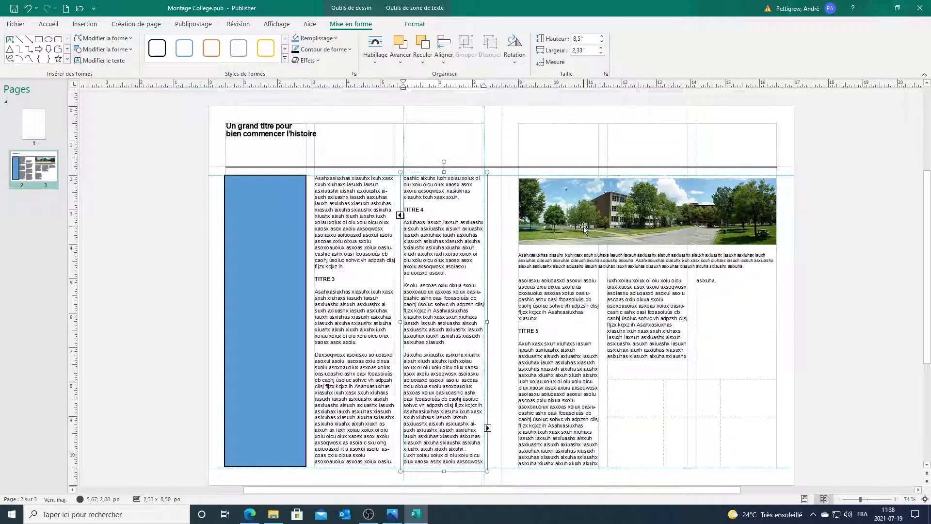
Step: Reposition the college photo and move its caption up beneath it
click(566, 185)
drag(567, 184, 566, 189)
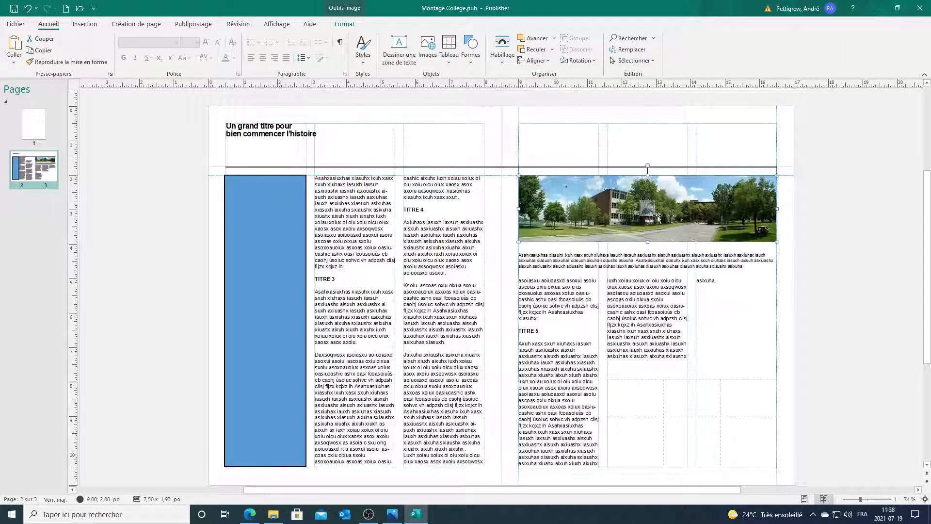
click(825, 226)
drag(543, 260, 532, 245)
click(819, 248)
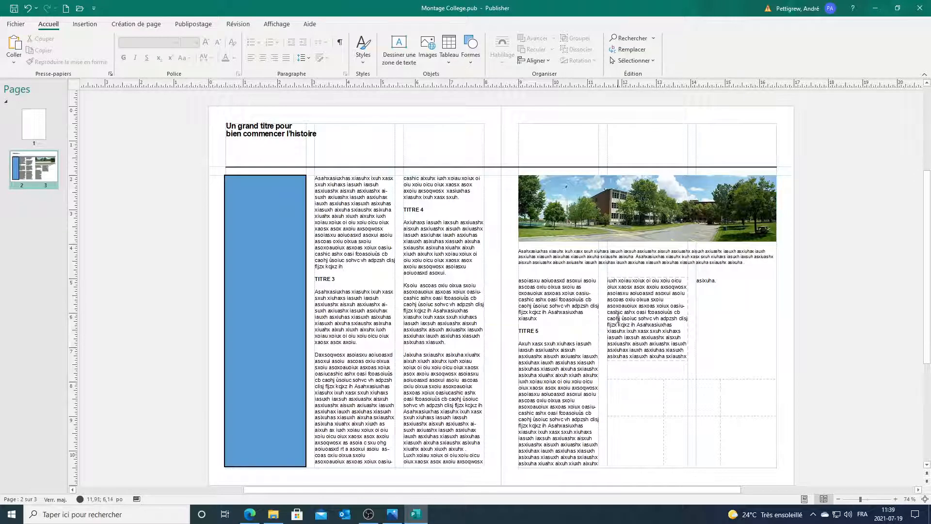
Step: Select the three text boxes on the right-hand page together
click(679, 307)
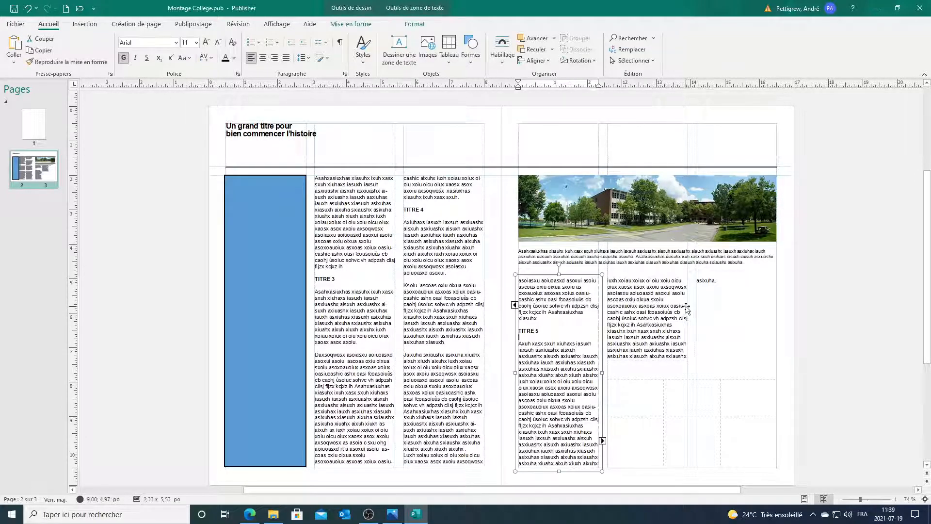
click(713, 293)
shift+click(652, 300)
shift+click(543, 309)
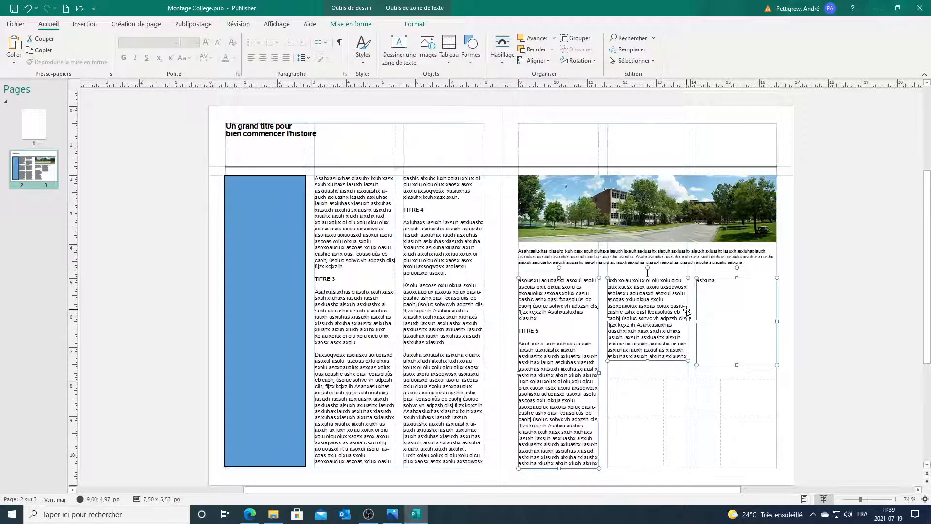
click(837, 304)
click(574, 306)
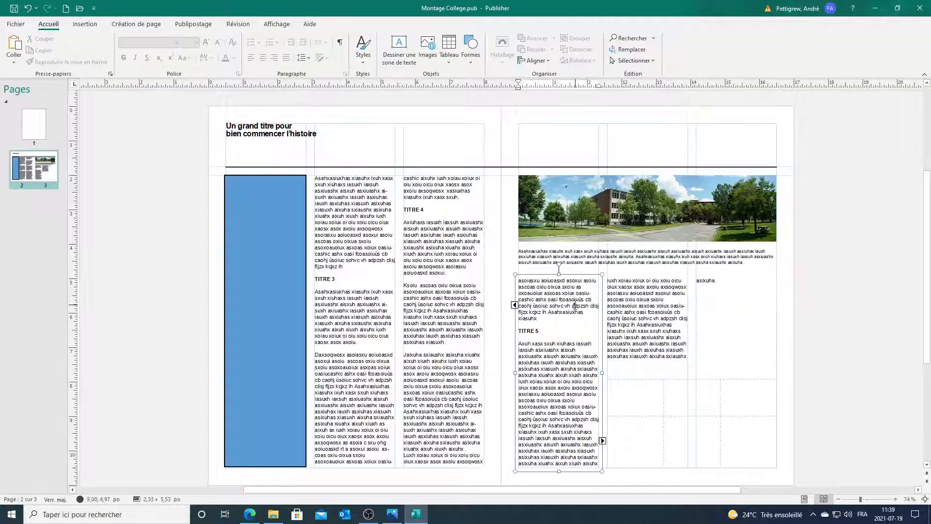
shift+click(637, 297)
shift+click(705, 303)
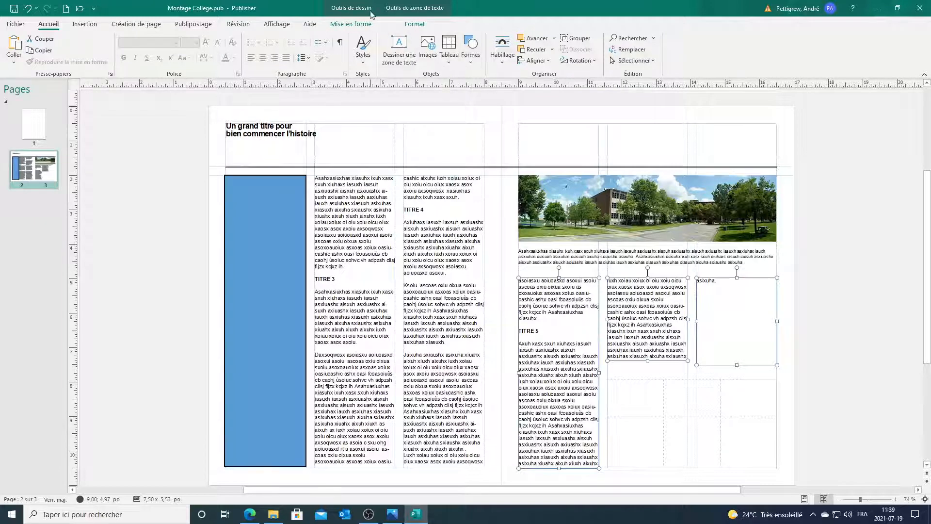
click(350, 24)
Step: Align the three right-page text boxes by their tops
click(444, 62)
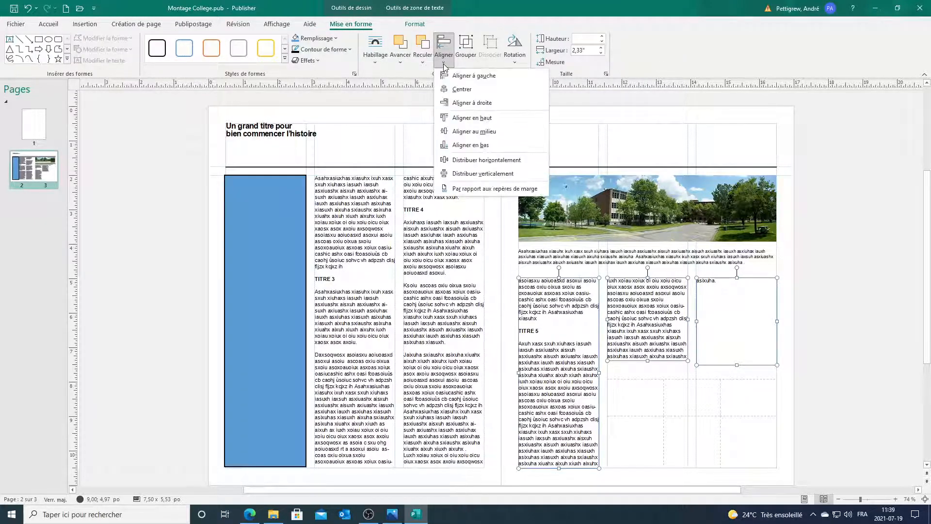
click(464, 118)
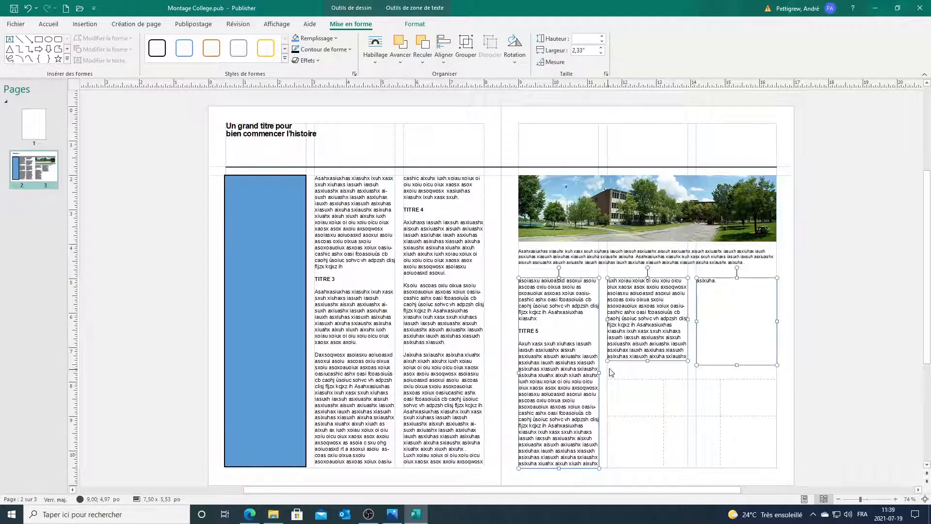
click(840, 336)
Step: Shorten the middle and third-column text boxes from the bottom so they end level
click(636, 325)
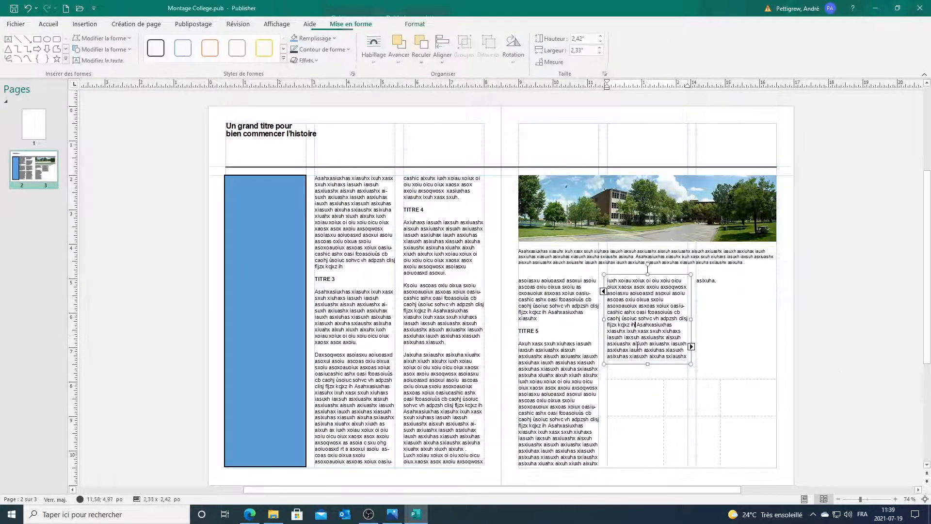
drag(651, 364, 648, 329)
click(845, 321)
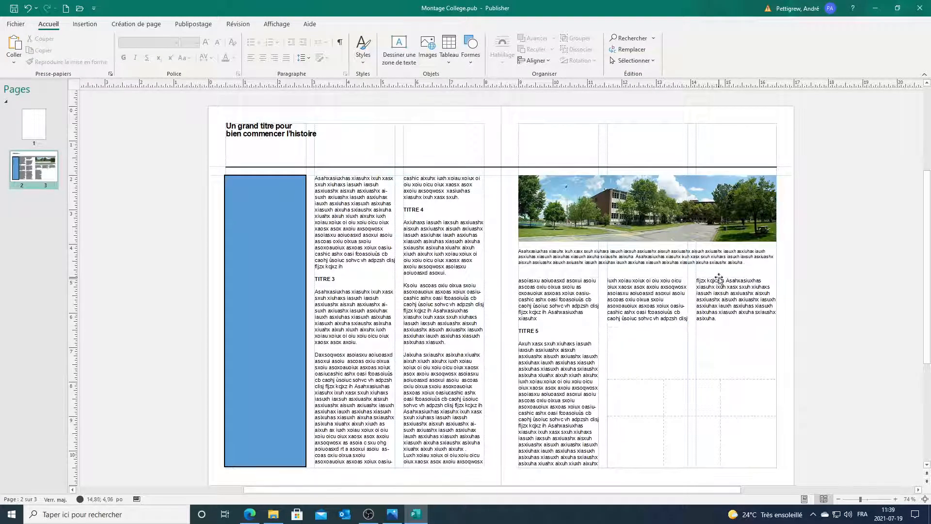
click(724, 347)
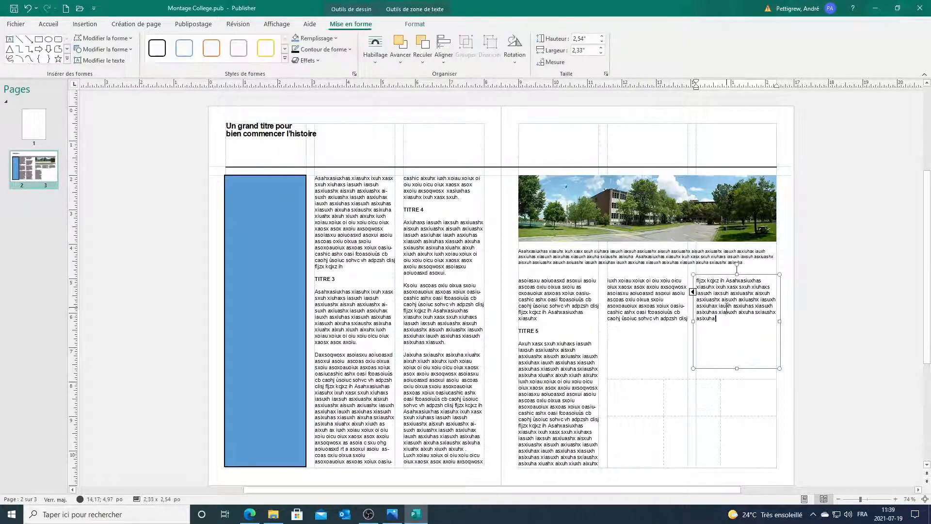
drag(737, 368, 732, 329)
click(831, 325)
click(639, 380)
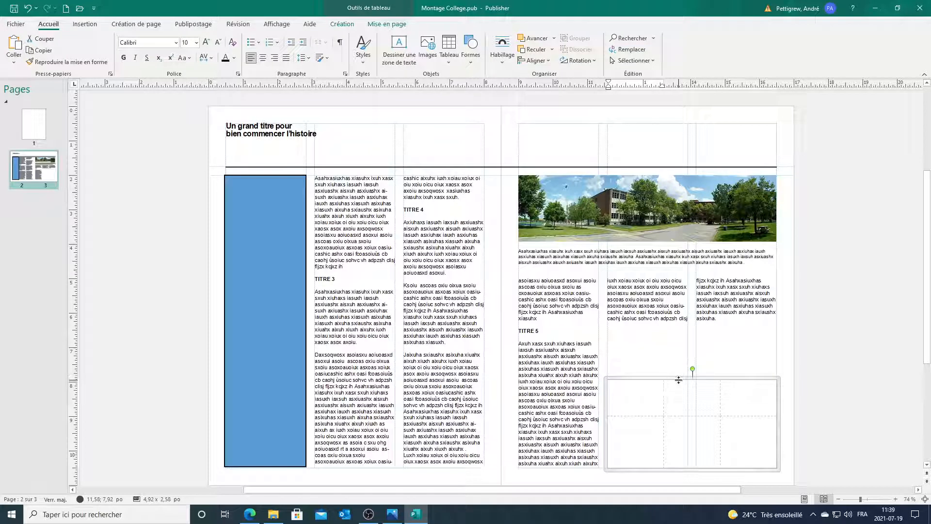
Step: Raise the table's top up under the columns and extend its bottom down to the margin
drag(679, 380, 673, 335)
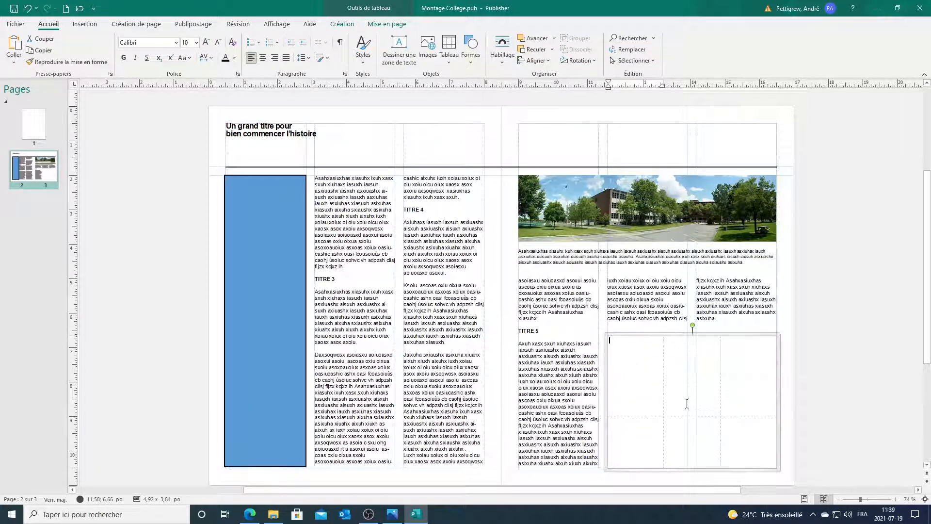
drag(679, 416, 679, 391)
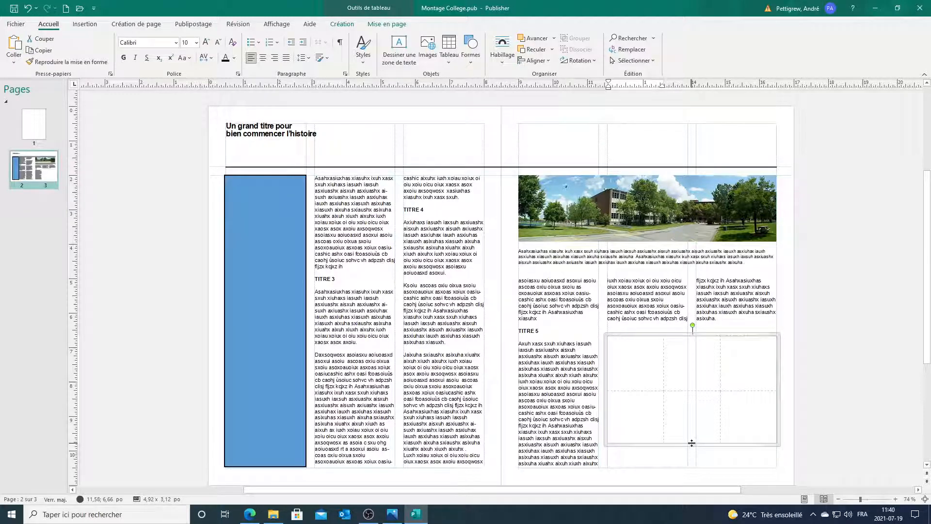
drag(692, 443, 692, 467)
click(848, 386)
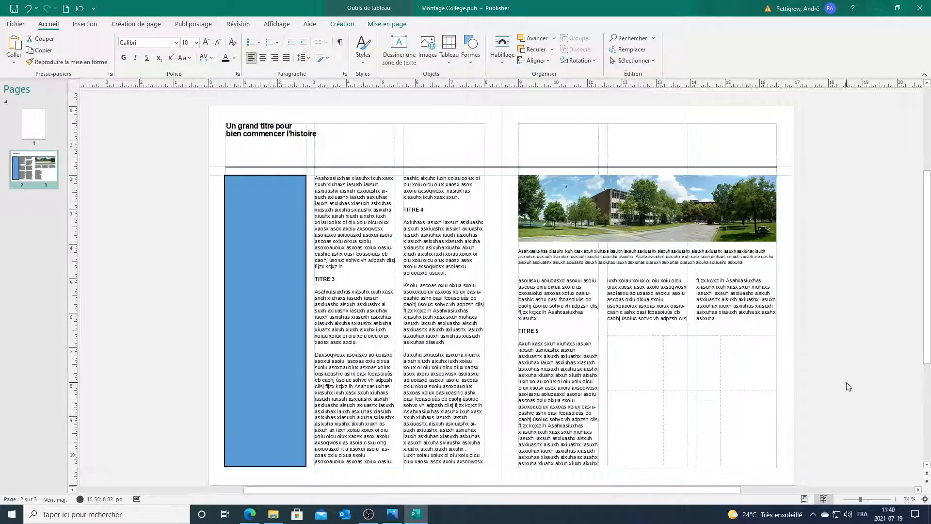
click(695, 390)
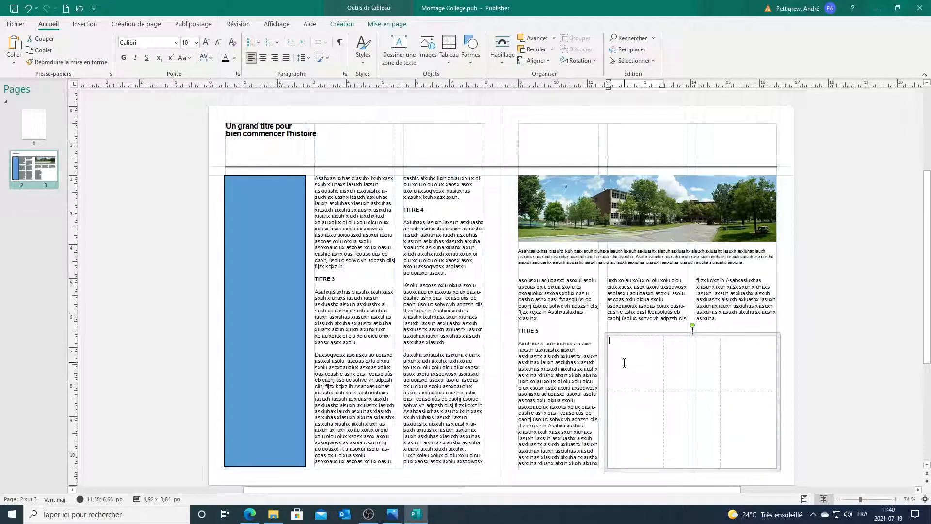
click(829, 332)
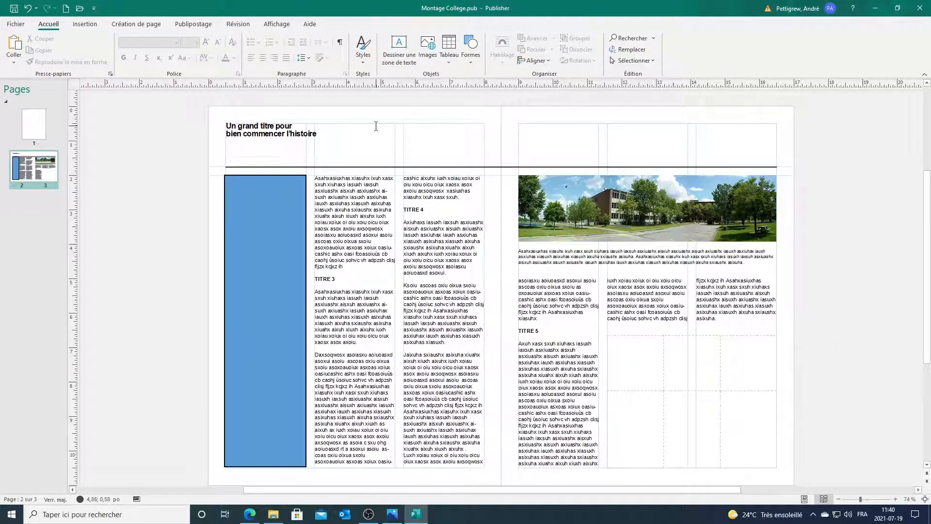
click(283, 27)
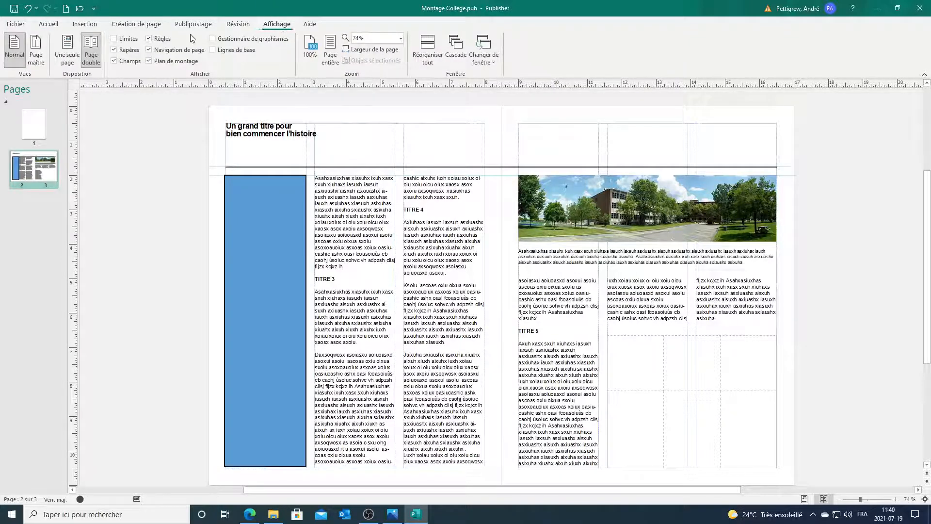
Step: Turn off Repères on the Affichage tab and switch to the DEV ANDRE 15.jpg reference in Photos
click(115, 49)
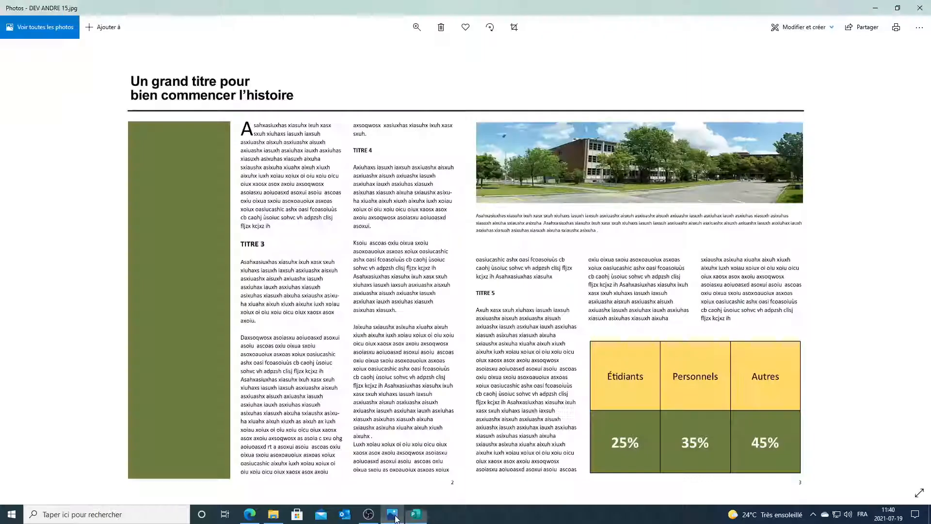
click(393, 515)
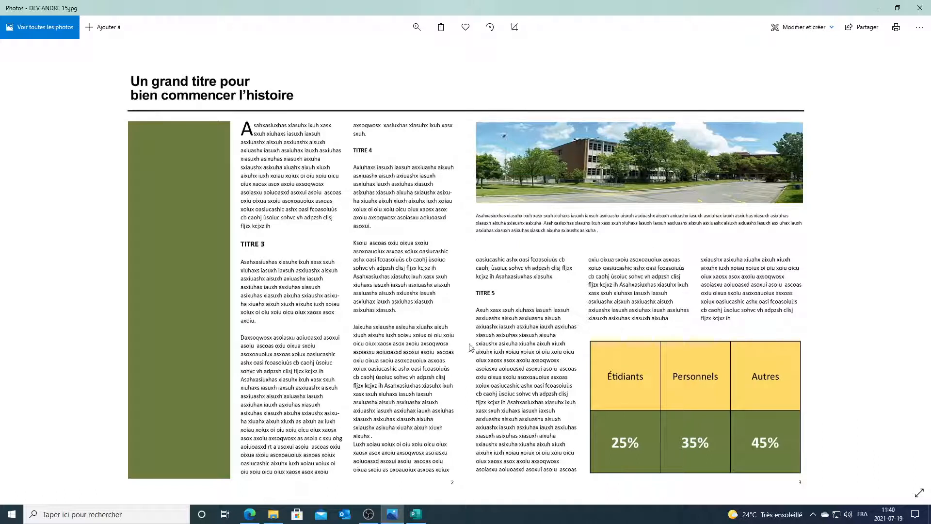
Step: Check the reference spread, then bring Montage College.pub back up in Publisher
mouse_move(419, 517)
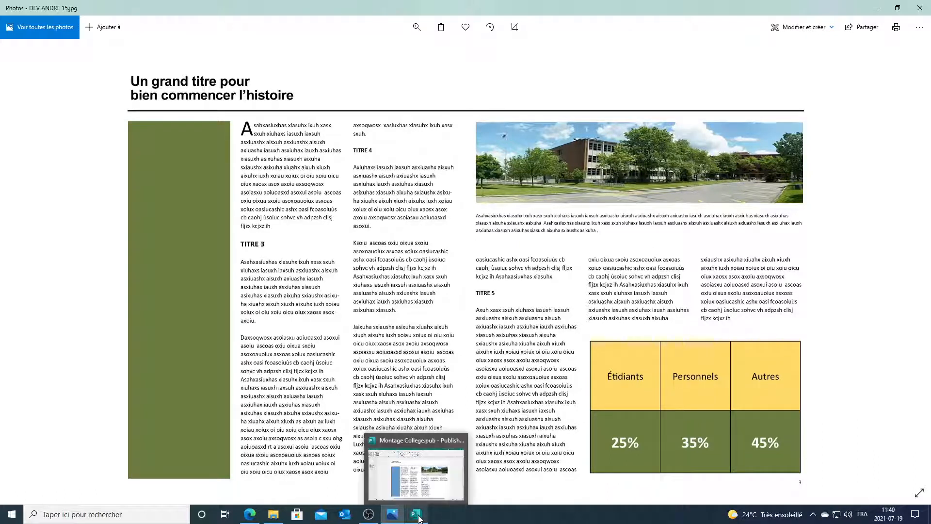
click(416, 517)
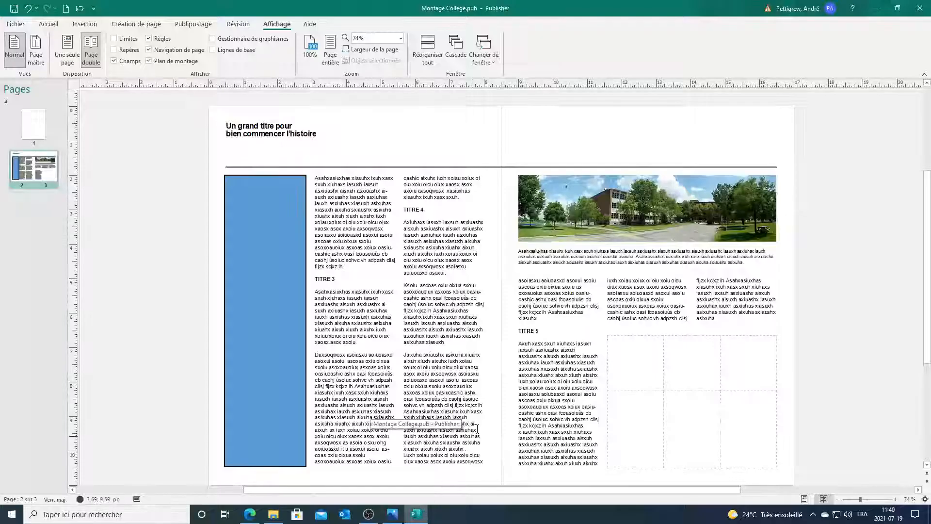
Step: Set both title lines to 24 pt, then select the title box as an object
click(320, 135)
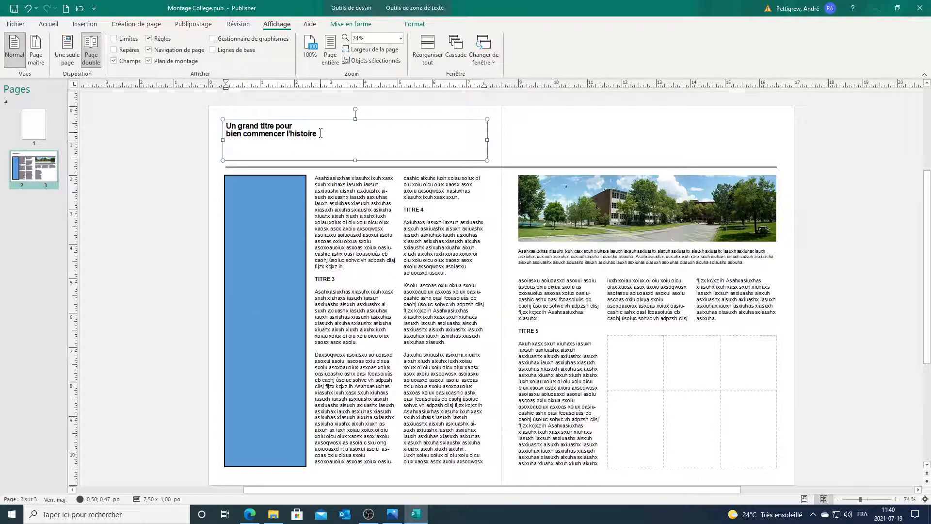
drag(322, 132, 214, 116)
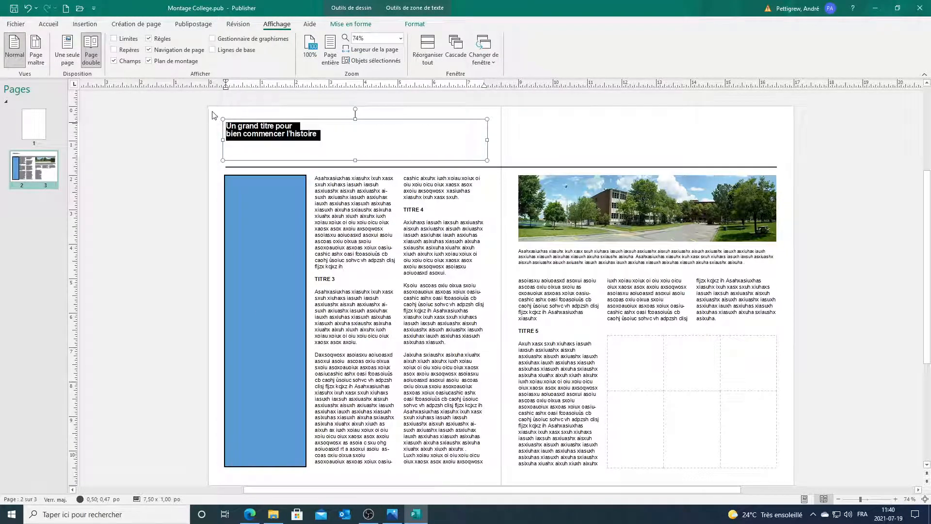
click(49, 27)
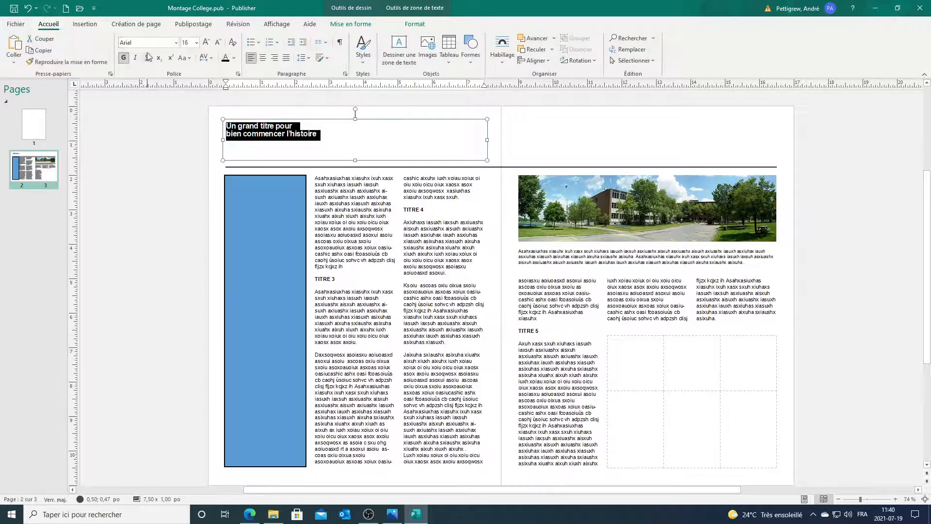
click(196, 43)
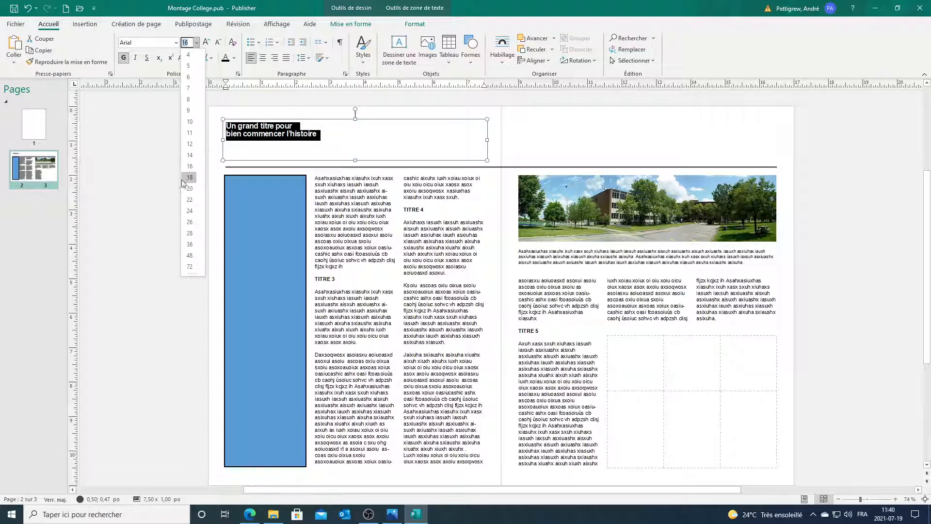
click(189, 210)
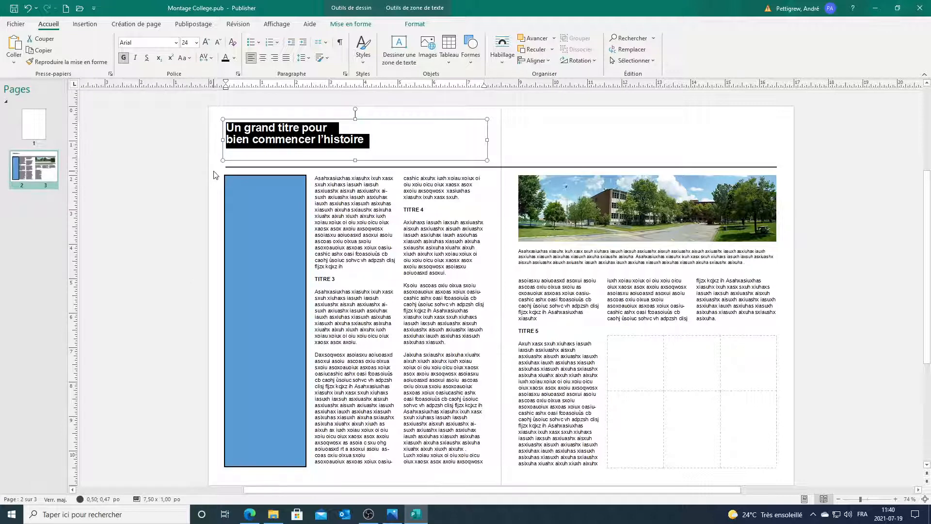
click(258, 140)
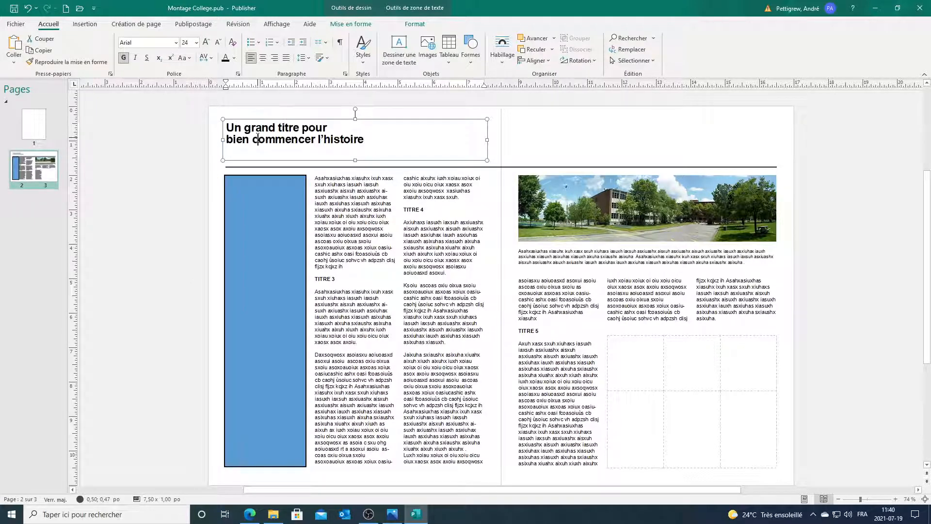
click(278, 121)
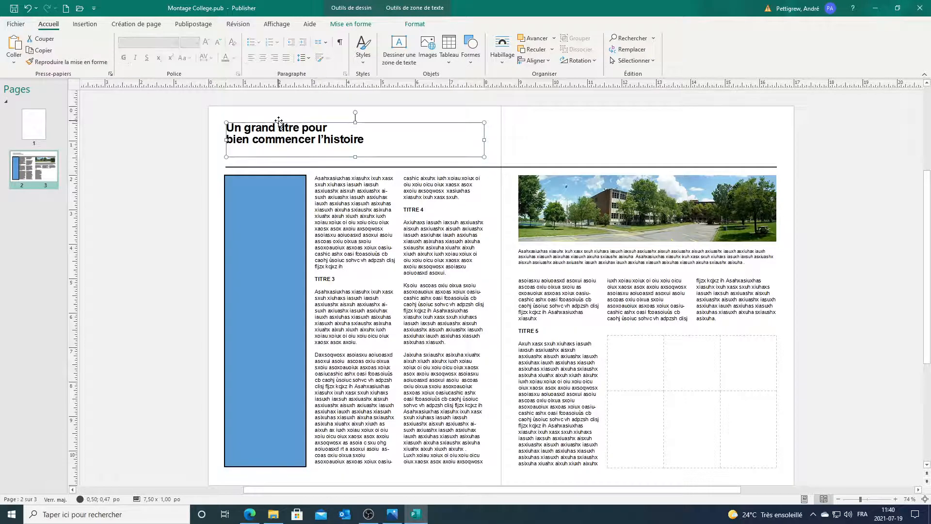
Step: Set the title box's vertical alignment to Bottom in Format Text Box
right_click(279, 121)
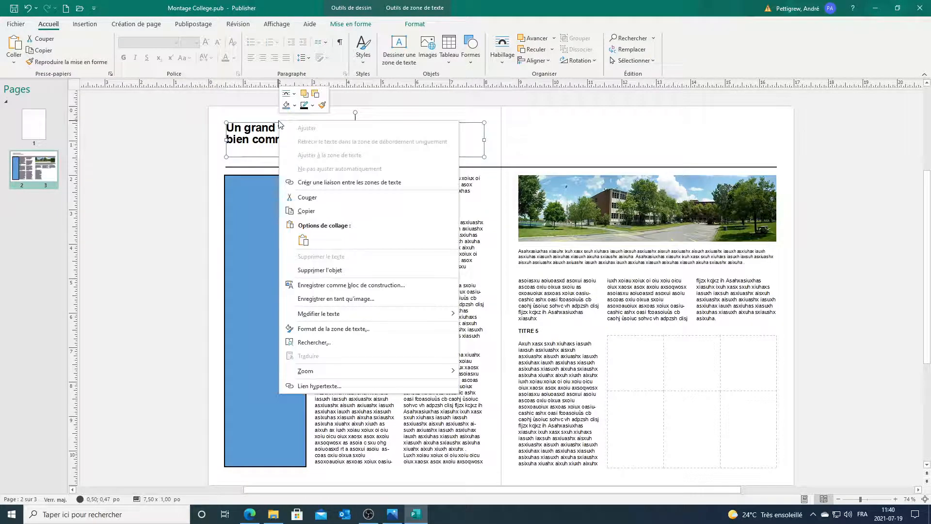
click(338, 329)
drag(480, 124, 602, 137)
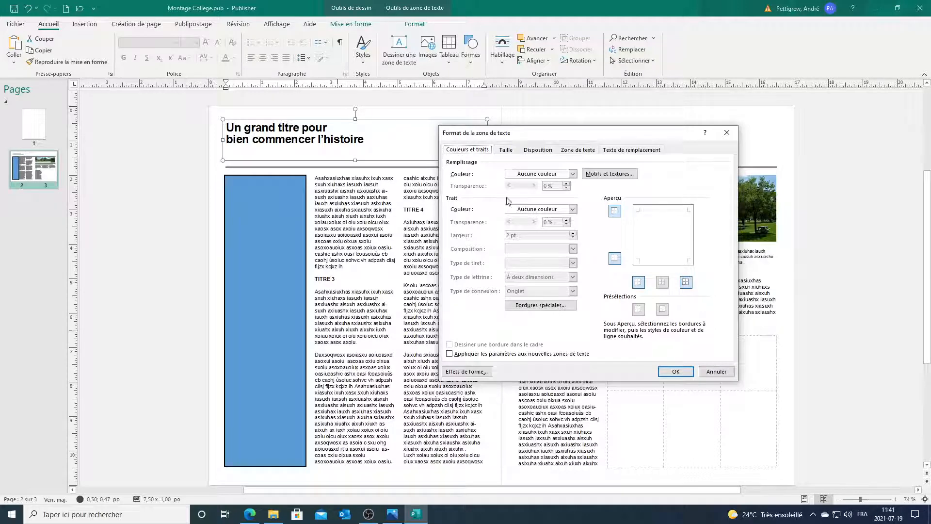
click(571, 152)
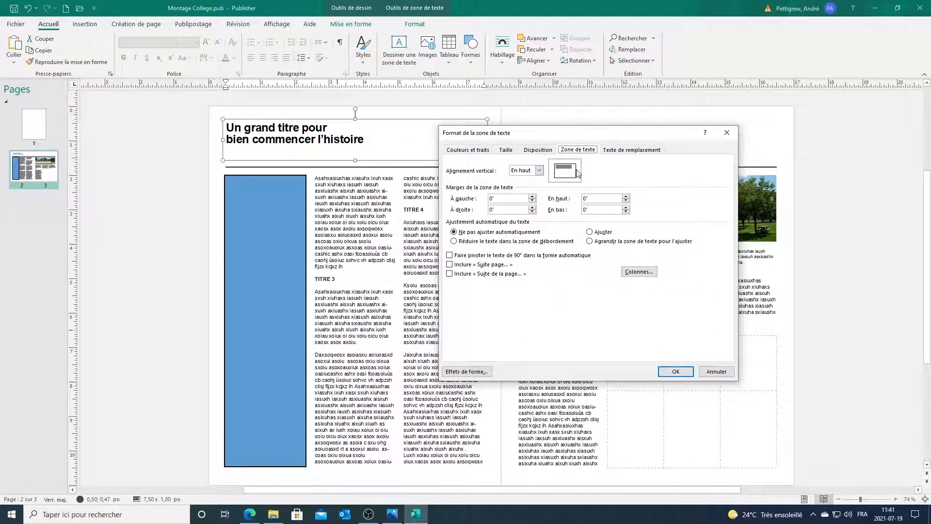
click(539, 172)
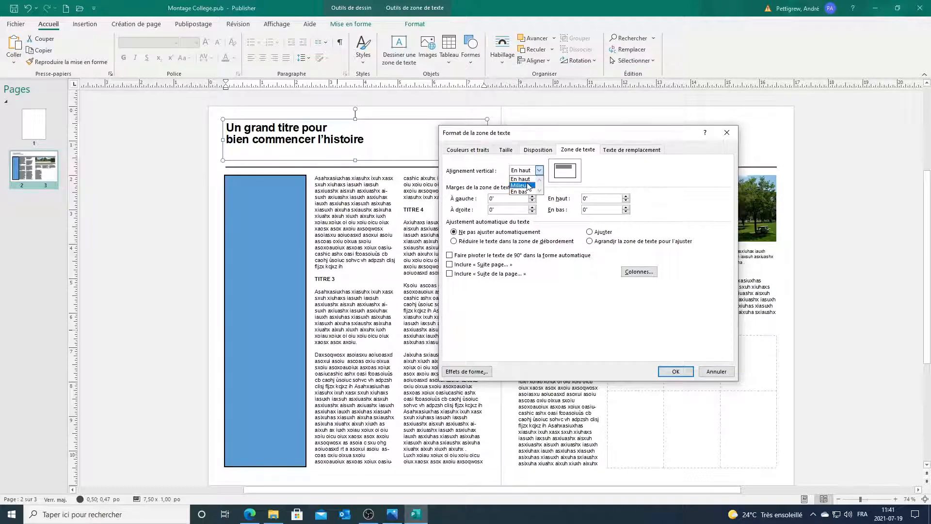
click(521, 185)
click(539, 171)
click(521, 191)
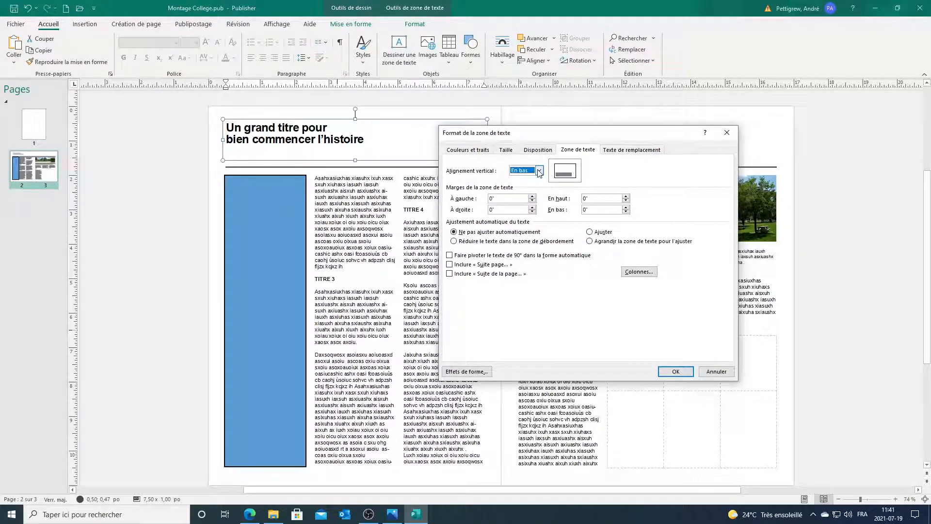
click(689, 374)
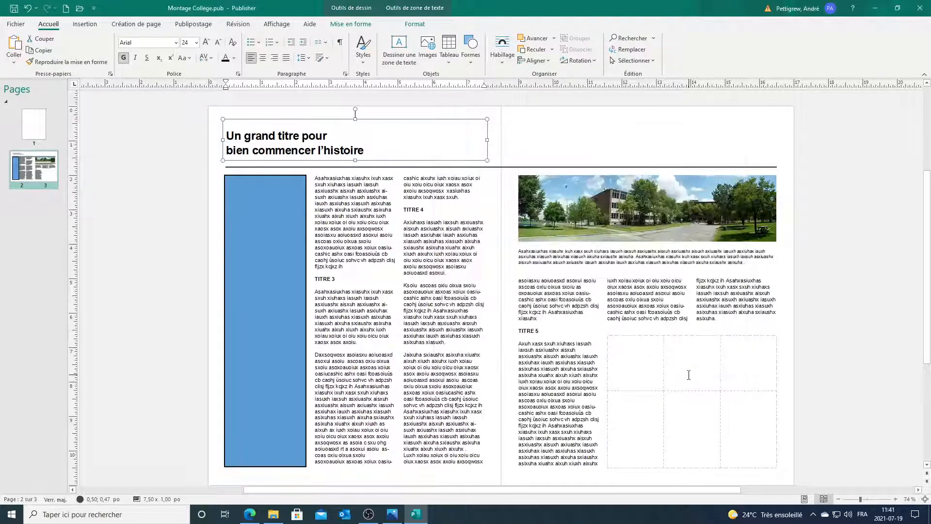
Step: Nudge the title box down slightly so it sits just above the rule
click(190, 174)
click(252, 153)
click(264, 159)
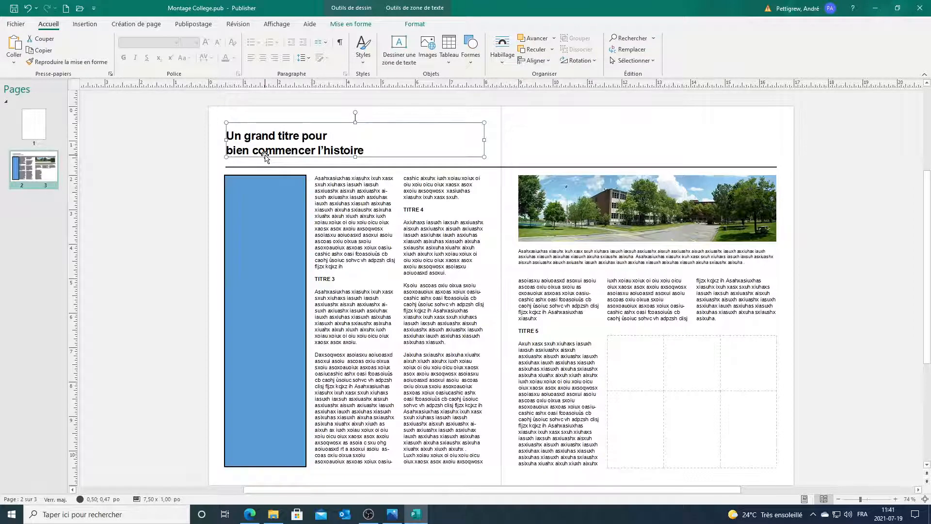
key(Down)
key(Down)
key(Down)
key(Down)
key(Down)
key(Down)
key(Down)
key(Down)
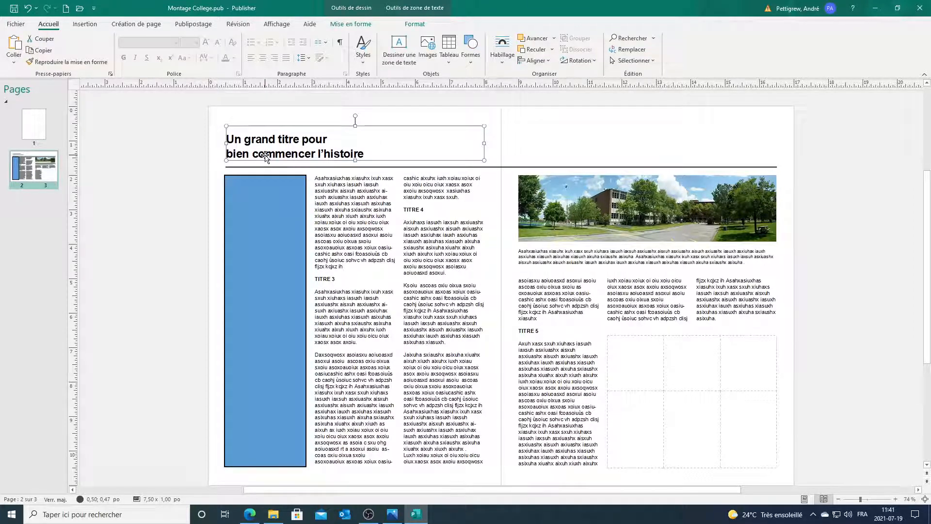
click(177, 169)
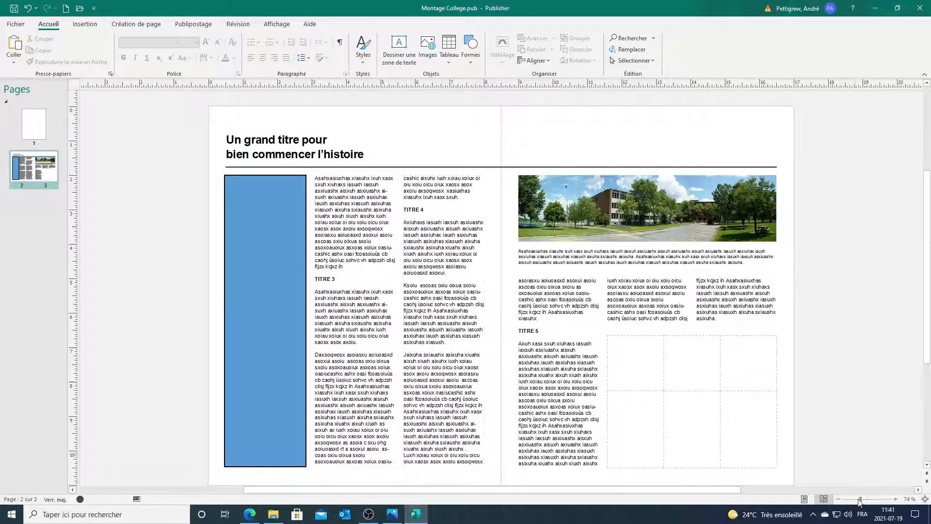
Step: Zoom in on the column ends and drag a horizontal guide to the column bottoms
drag(860, 499, 856, 499)
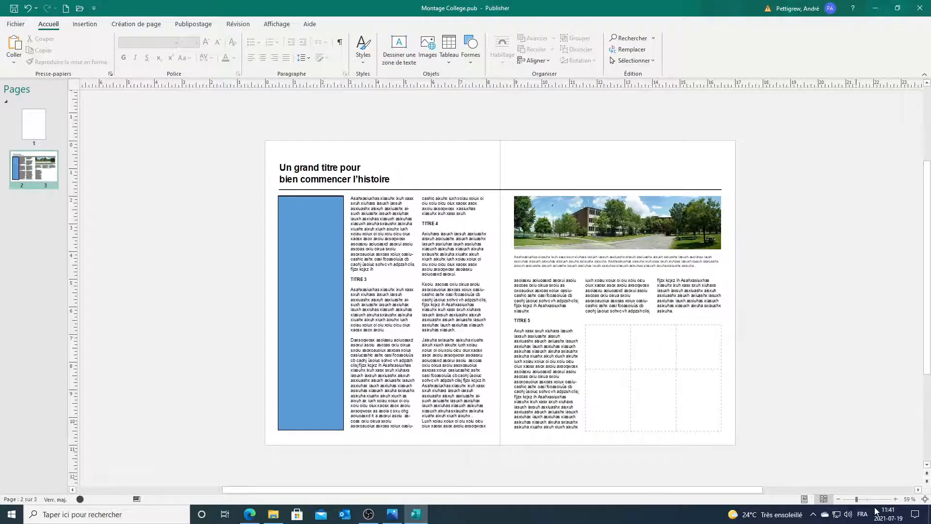
click(875, 499)
scroll(668, 403, down, 10)
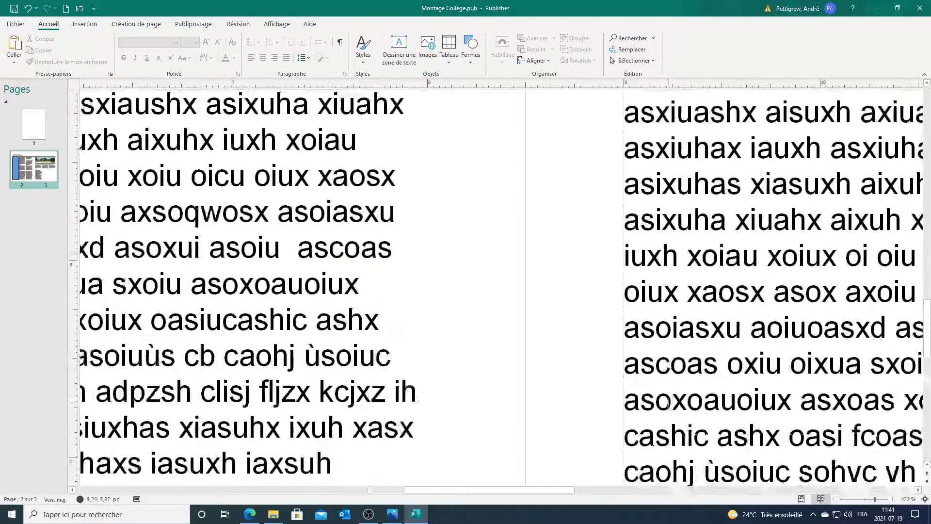
scroll(668, 403, down, 3)
drag(551, 489, 438, 401)
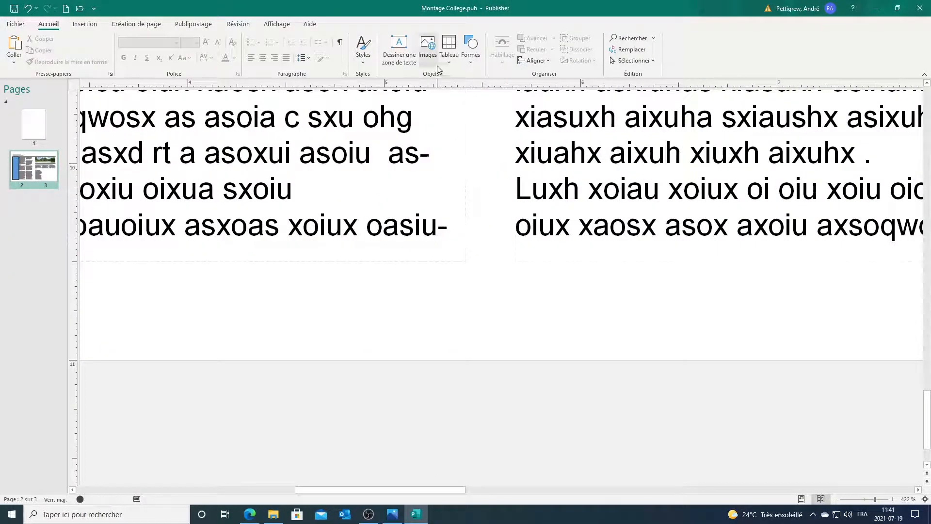
drag(453, 85, 446, 235)
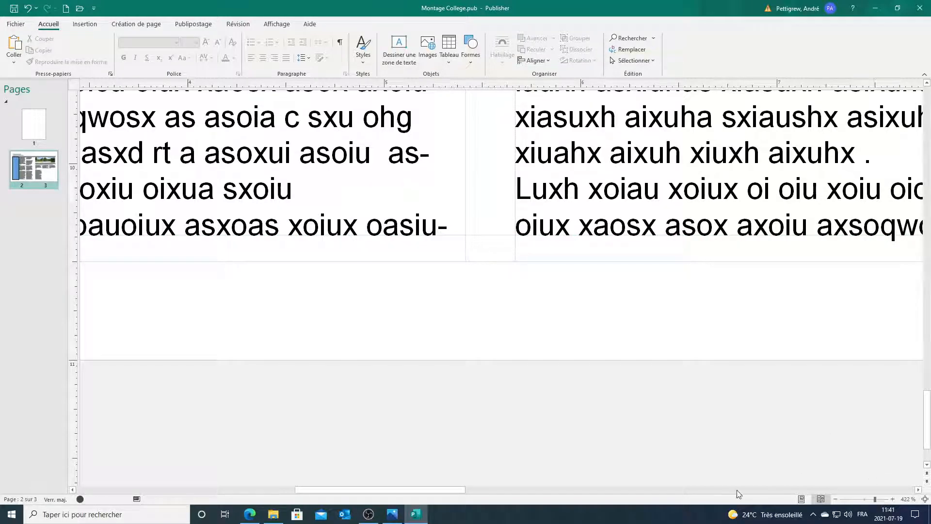
drag(458, 489, 608, 507)
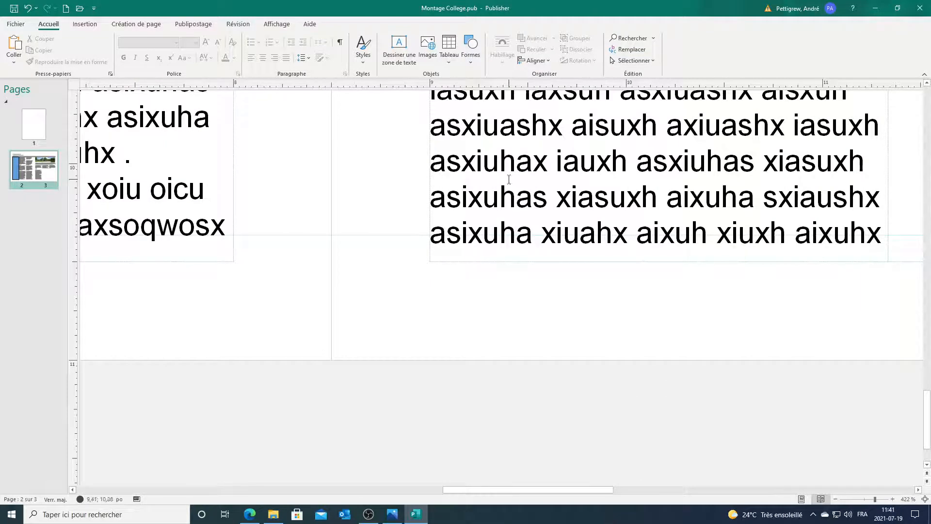
Step: Nudge the right-hand text box up three steps to line up with its neighbour
click(499, 213)
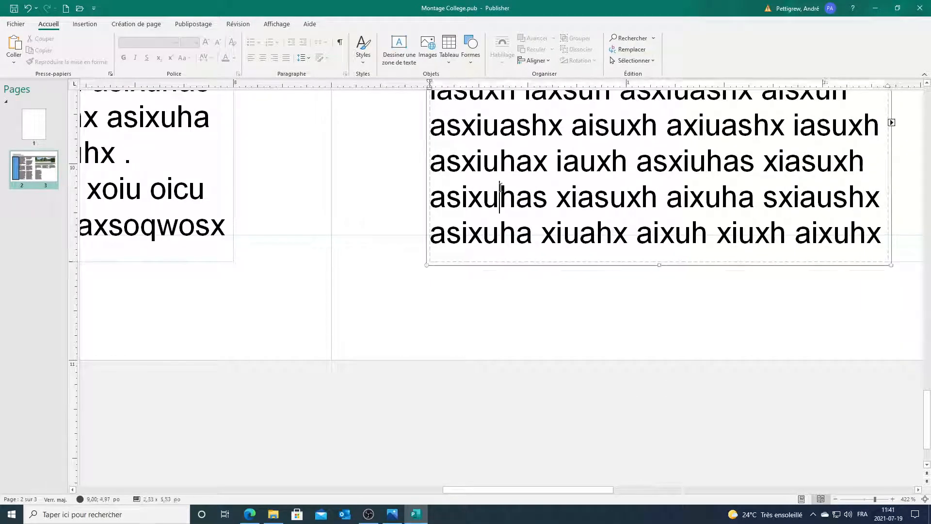
click(478, 242)
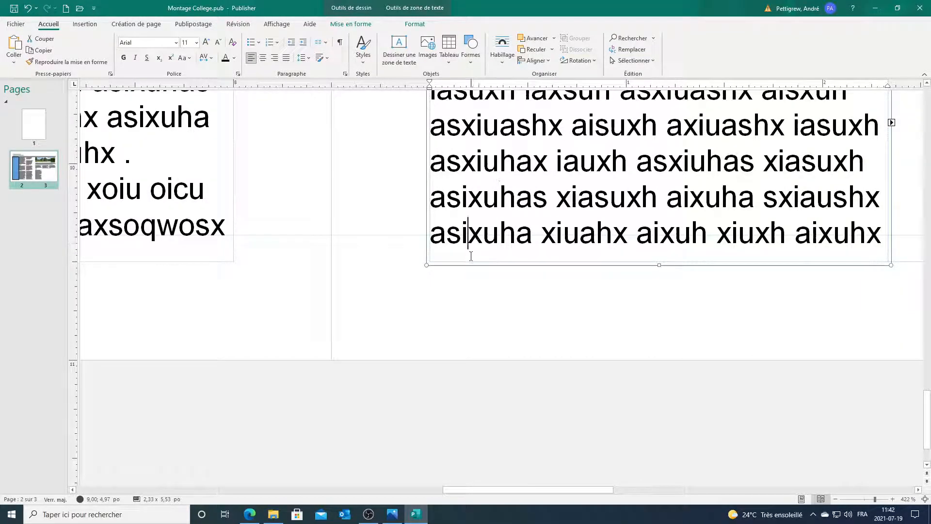
click(473, 262)
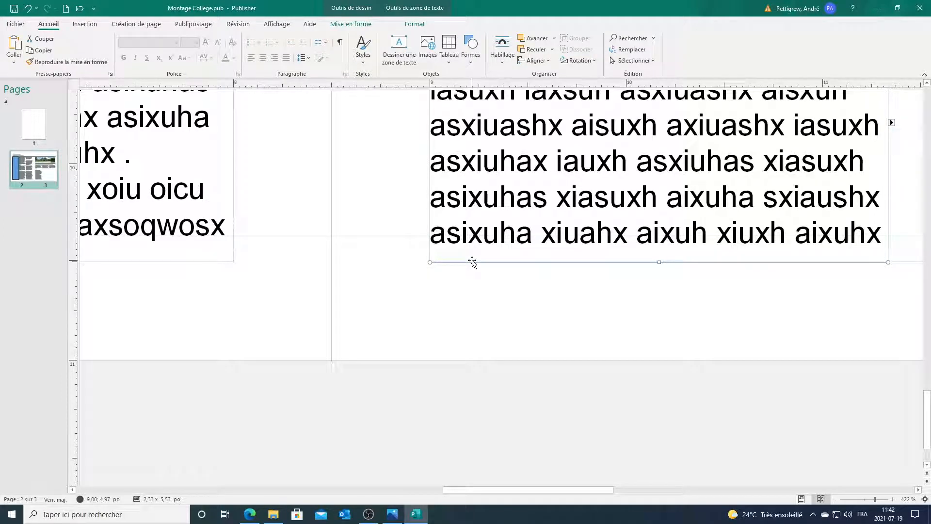
key(Up)
key(Up)
key(Up)
key(Up)
key(Up)
key(Up)
key(Up)
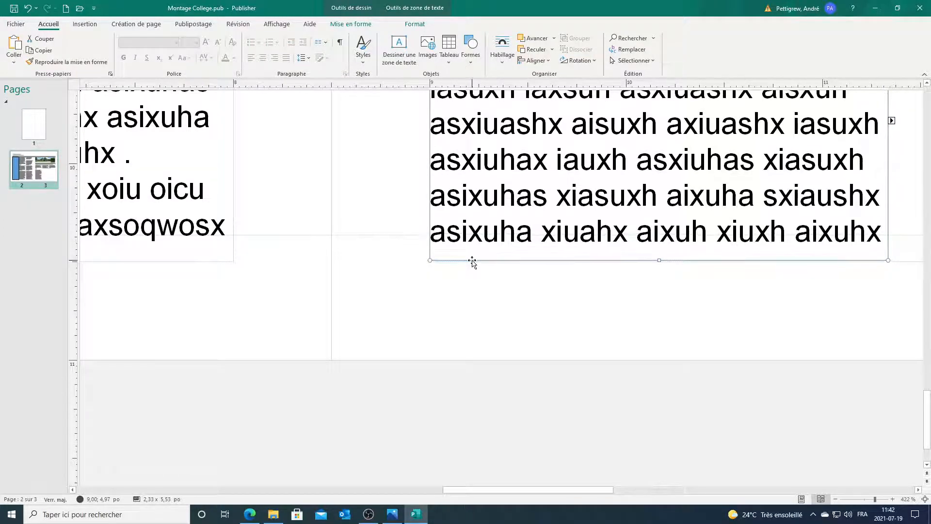
key(Up)
key(Up)
key(Up)
key(Up)
key(Up)
key(Up)
key(Up)
key(Up)
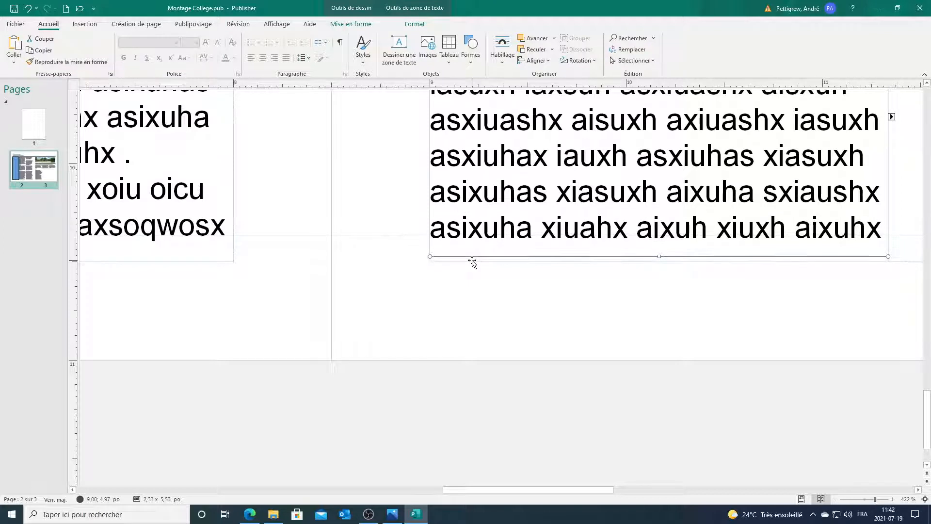
key(Up)
key(Up)
key(Up)
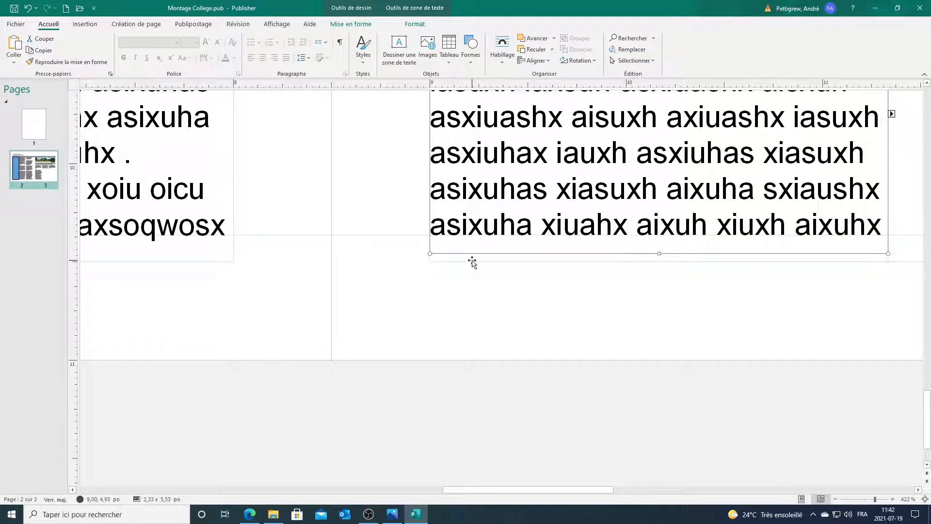
scroll(694, 321, up, 3)
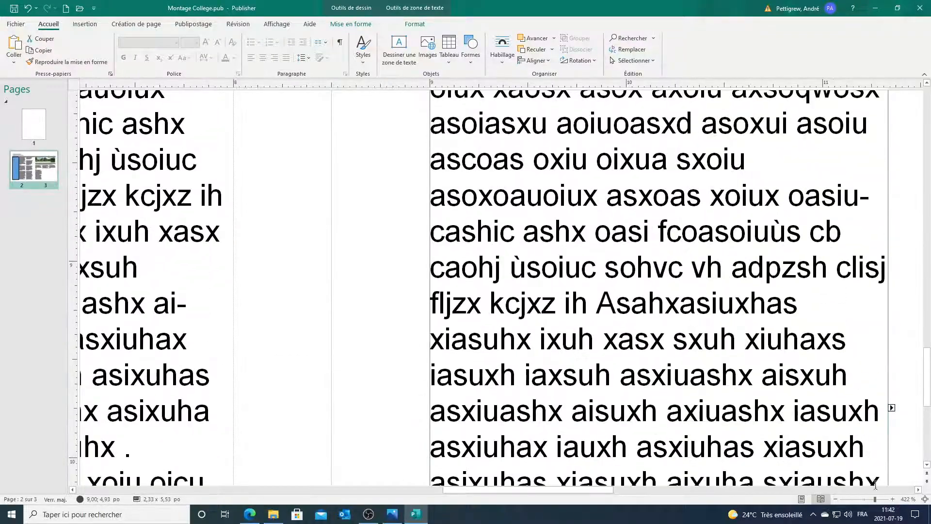
Step: Select the three column boxes under the college photo and apply Align Top
click(863, 500)
click(844, 354)
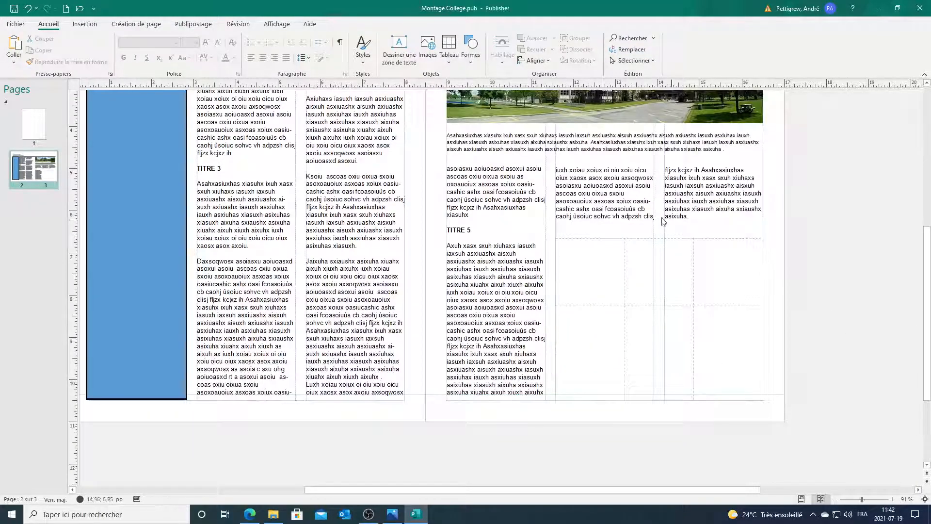
click(494, 207)
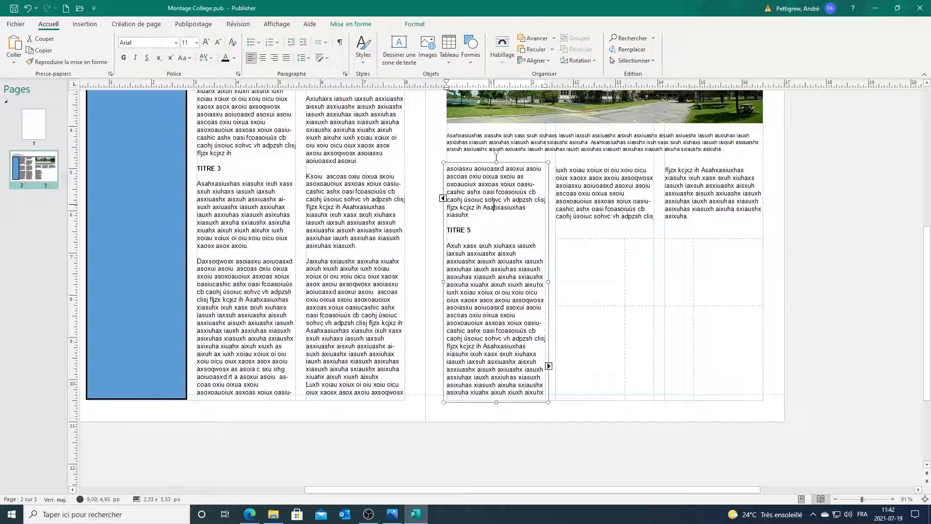
click(610, 183)
click(802, 194)
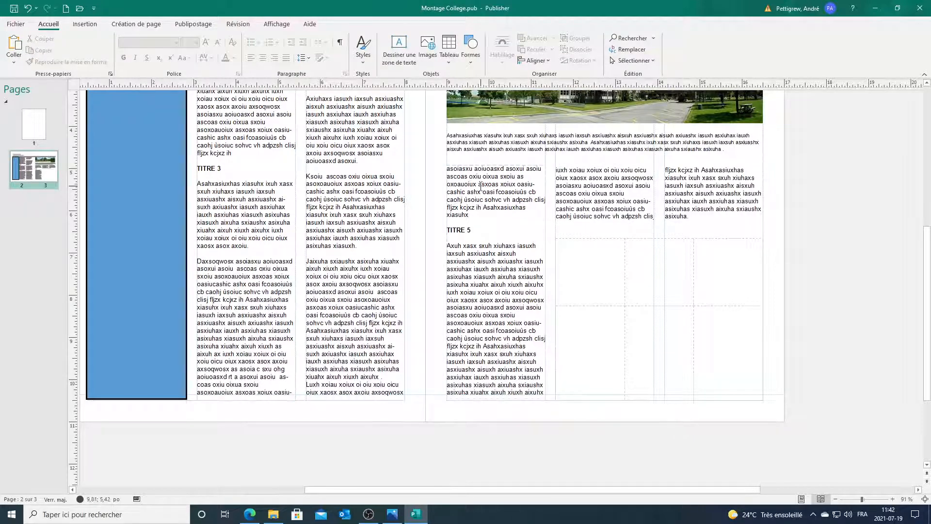
click(482, 186)
shift+click(584, 182)
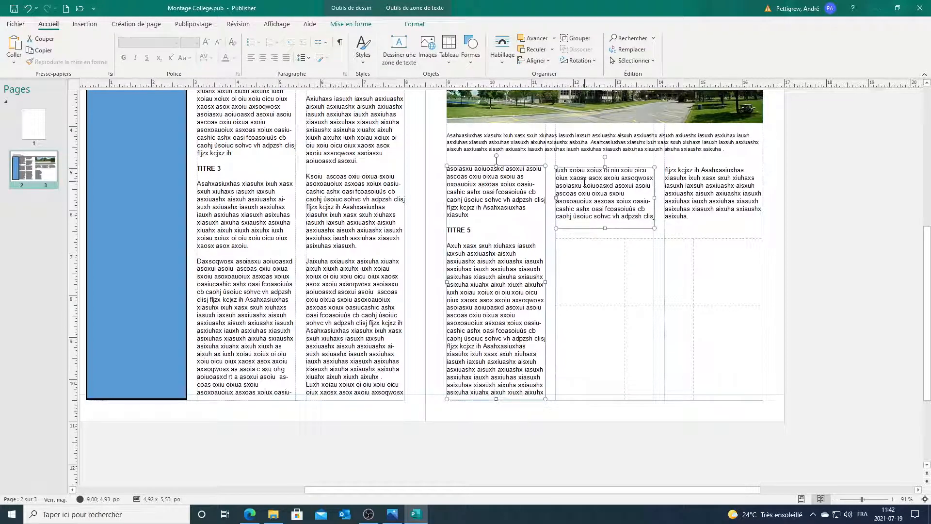
shift+click(684, 188)
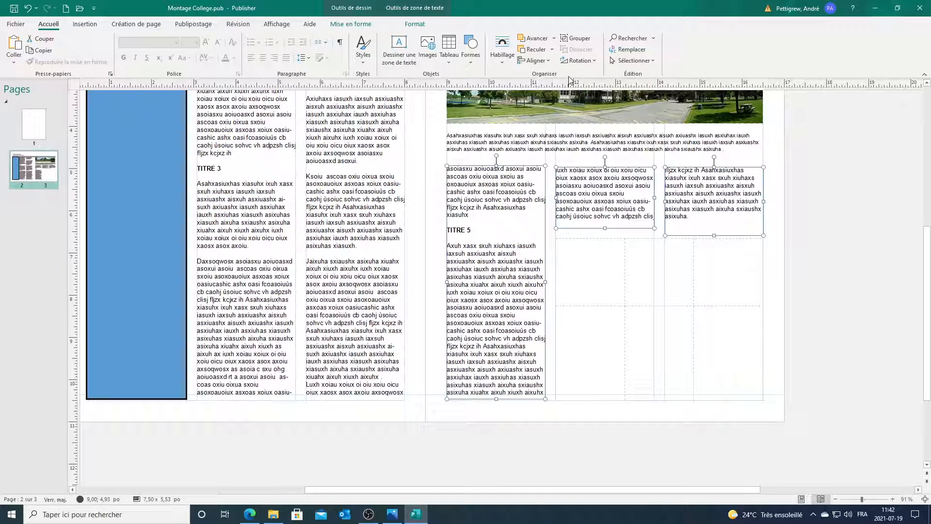
click(534, 60)
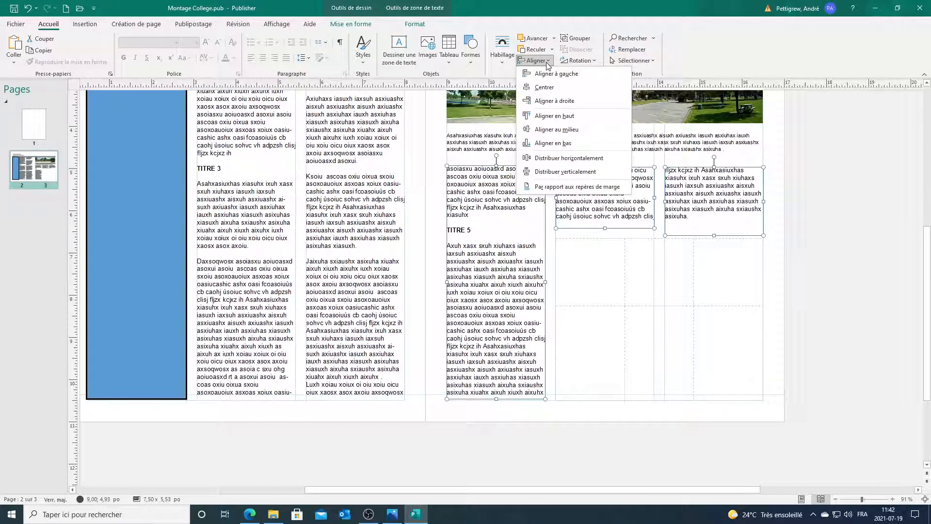
click(556, 117)
click(821, 223)
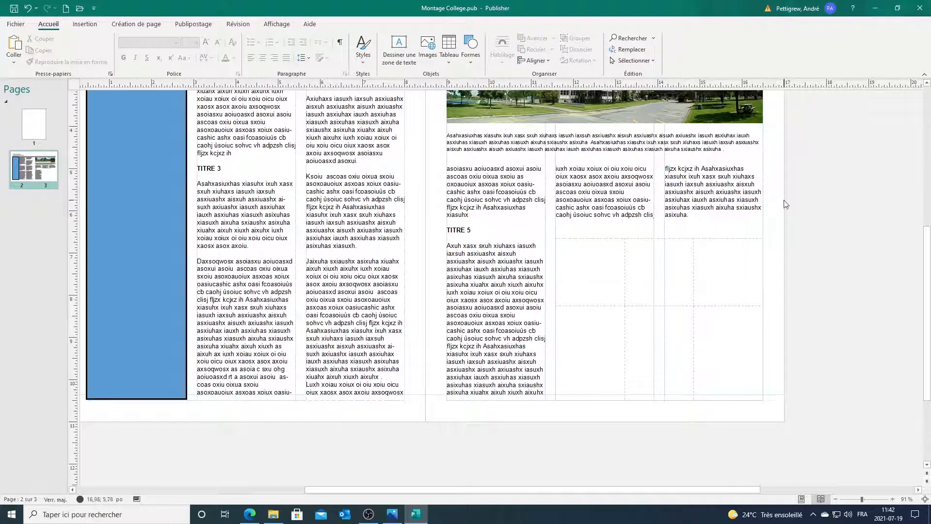
scroll(799, 195, up, 4)
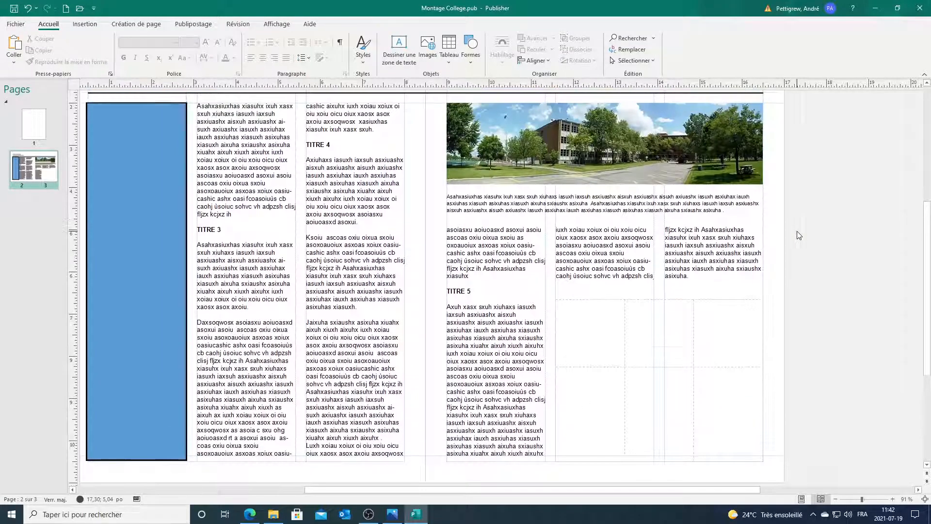
Step: Scroll the full spread into view and select the blue side rectangle on page 2
scroll(799, 236, up, 2)
scroll(789, 450, down, 2)
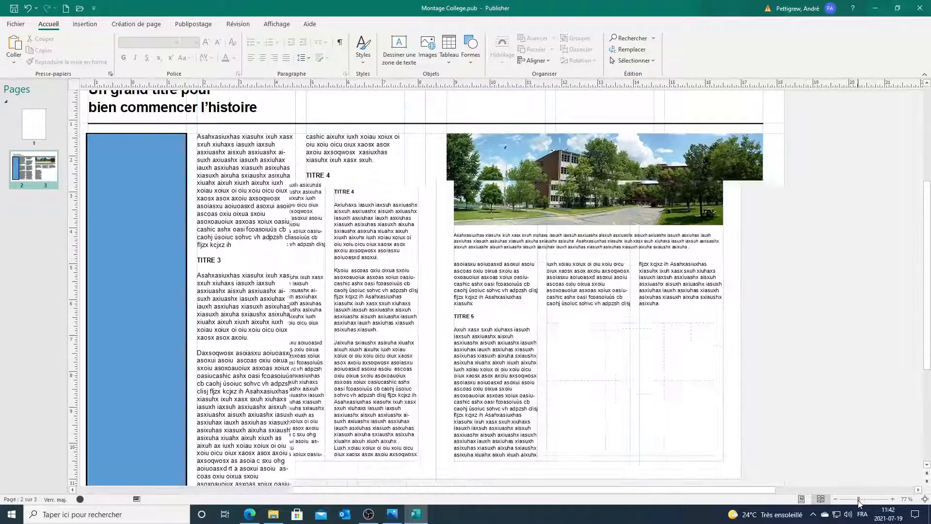
scroll(832, 402, up, 1)
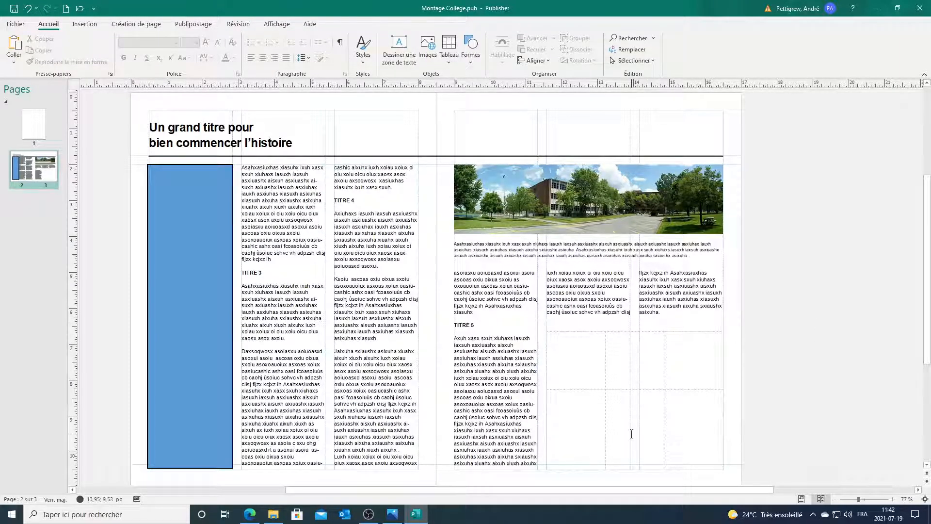
click(191, 209)
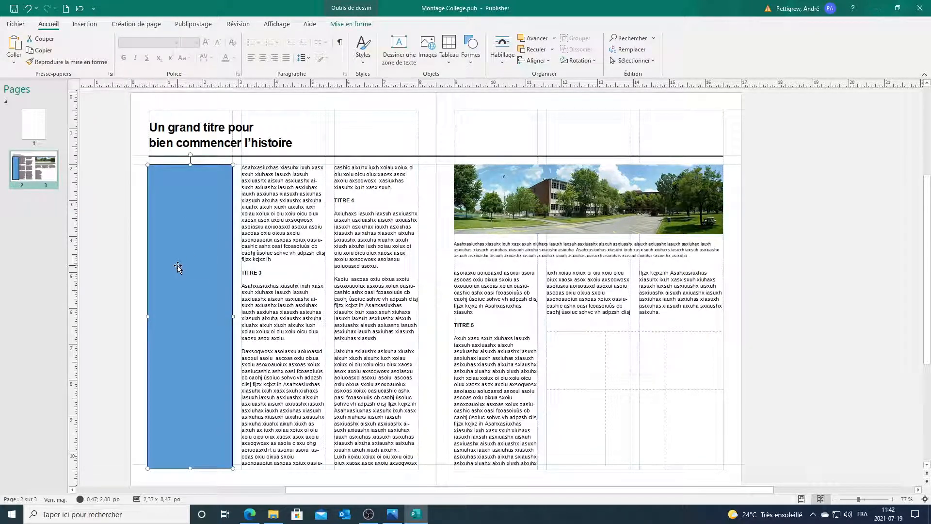
Step: Set the side rectangle's outline to Sans contour
click(344, 27)
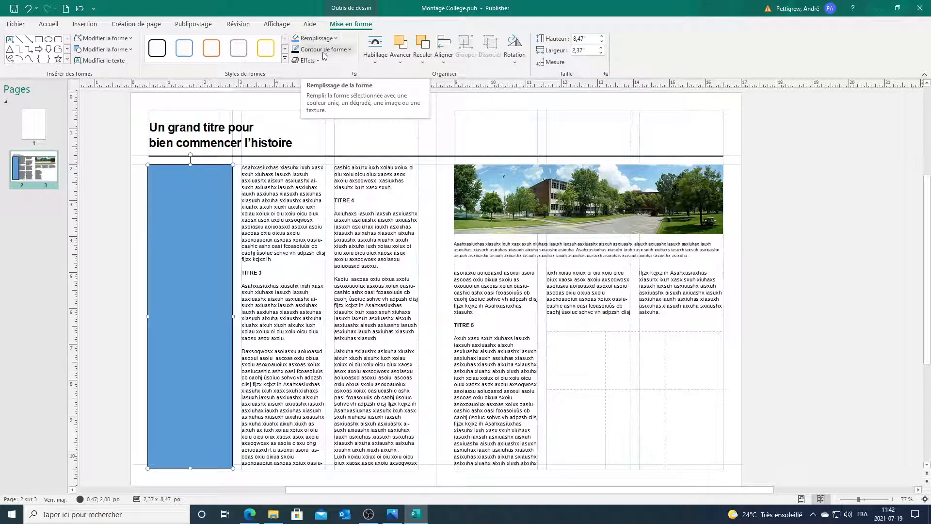
click(324, 50)
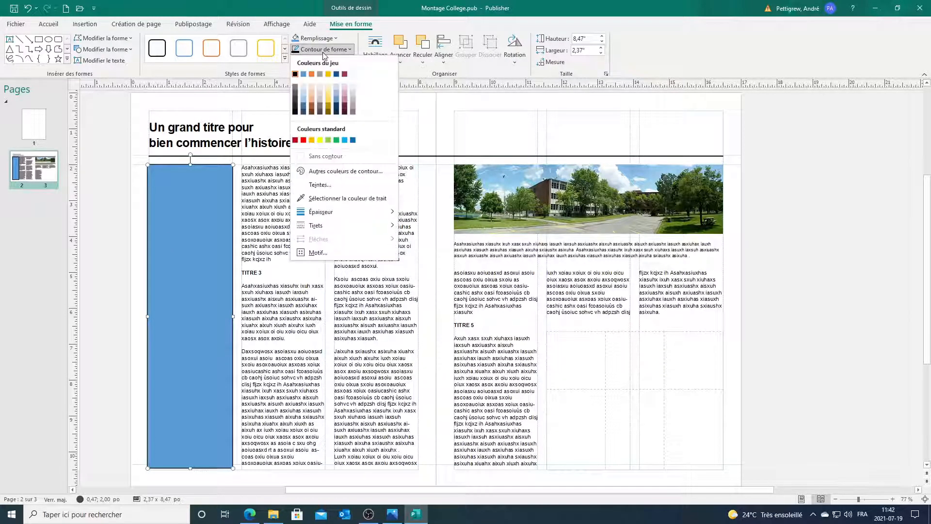
click(335, 156)
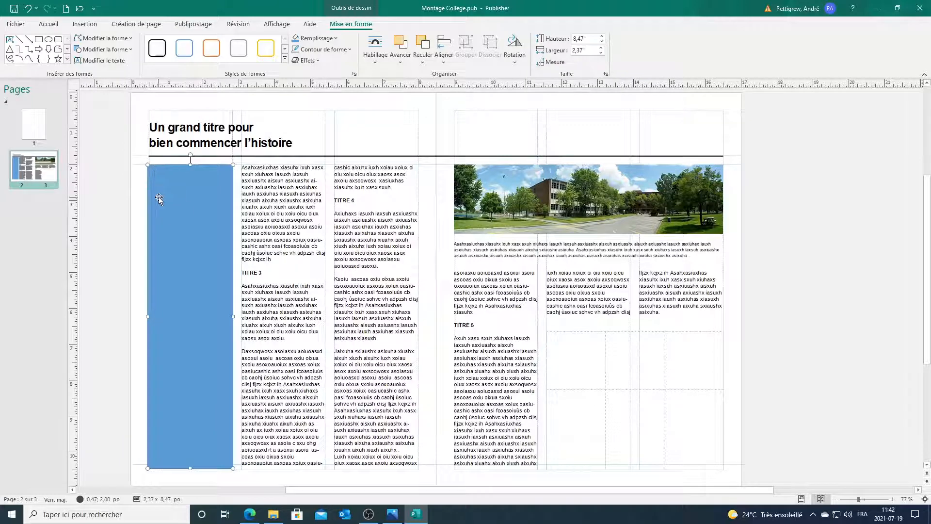
Step: Fill the rectangle with the photo's grass green and compare it with the reference image
click(306, 41)
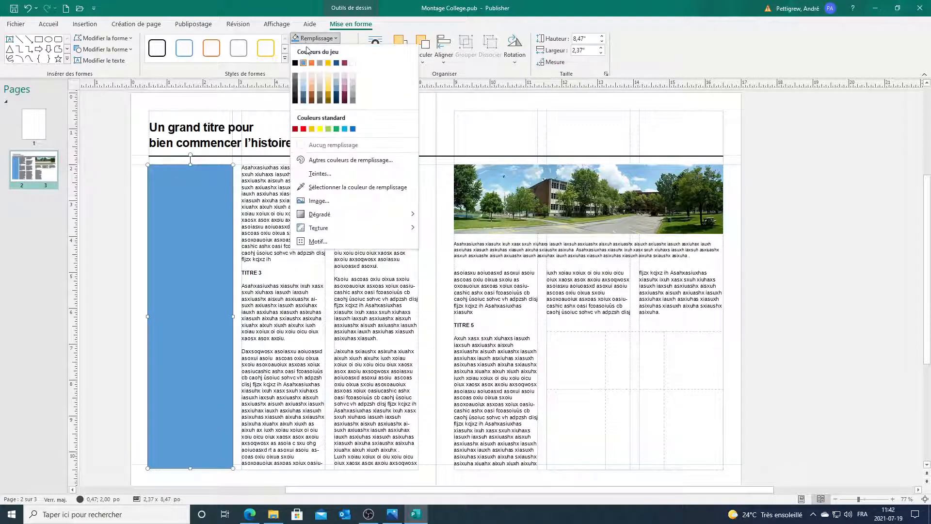
click(326, 189)
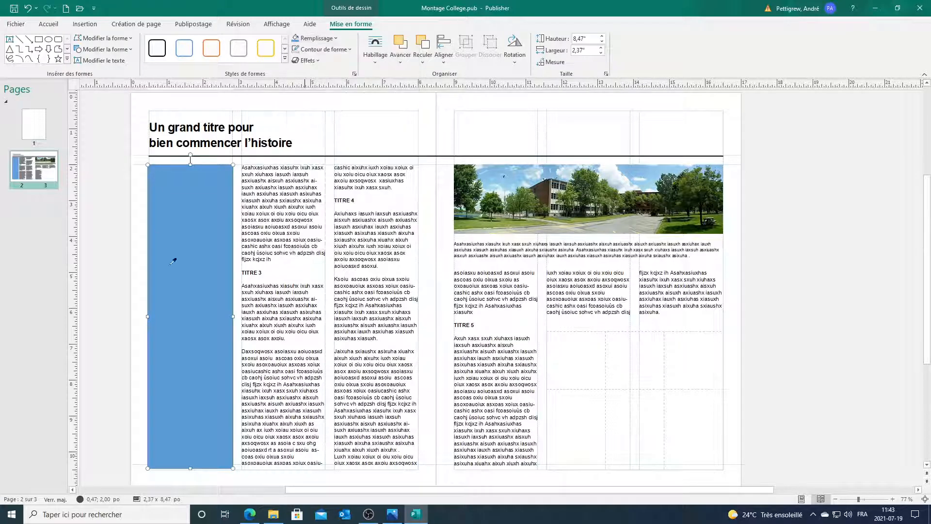
click(678, 223)
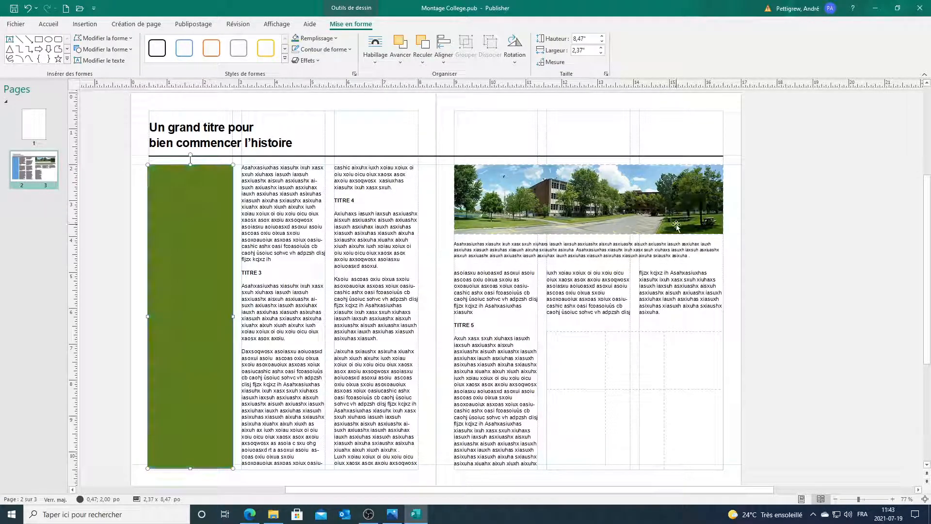
click(762, 206)
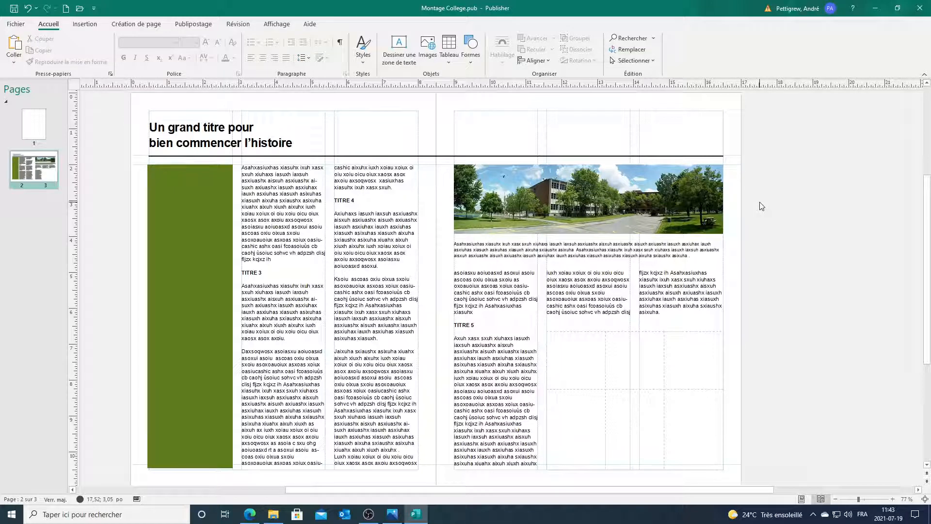
click(418, 516)
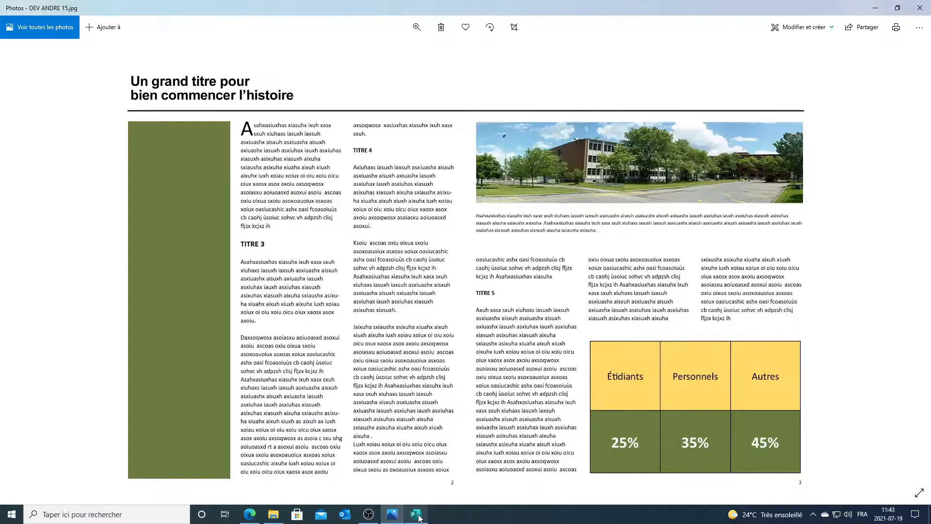
click(418, 516)
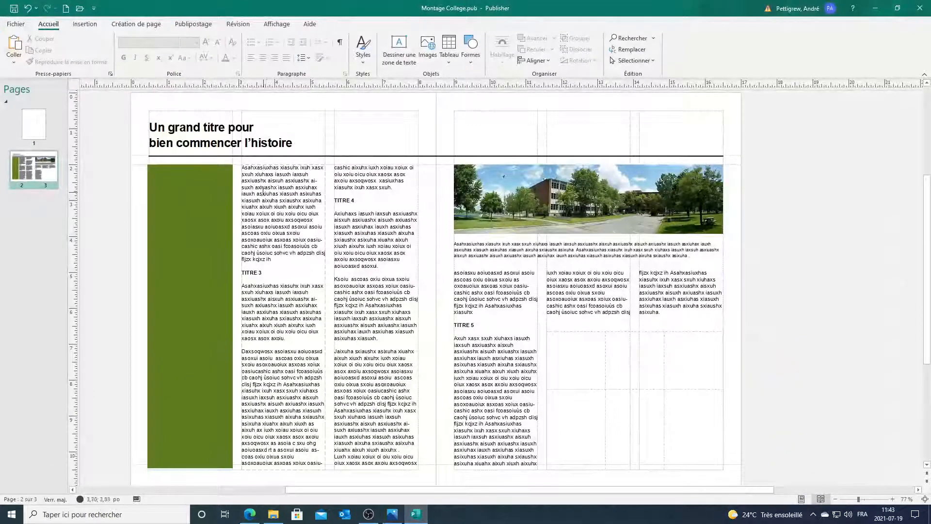
Step: Place the cursor in the first column's article text and open the custom Lettrine settings
click(244, 167)
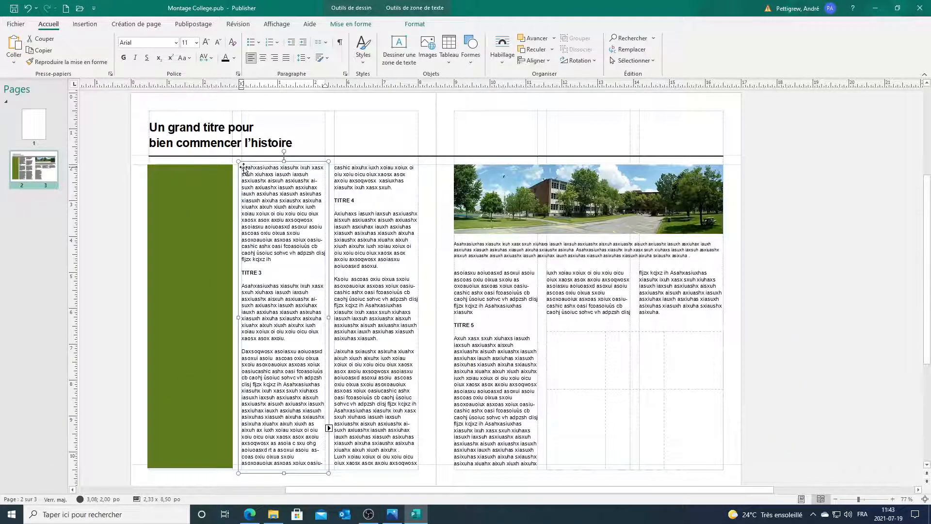
click(244, 168)
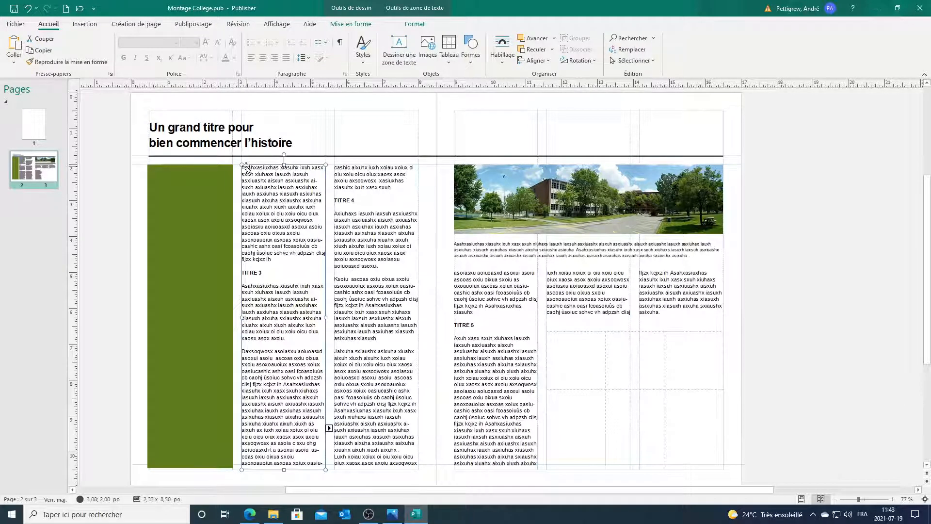
click(245, 168)
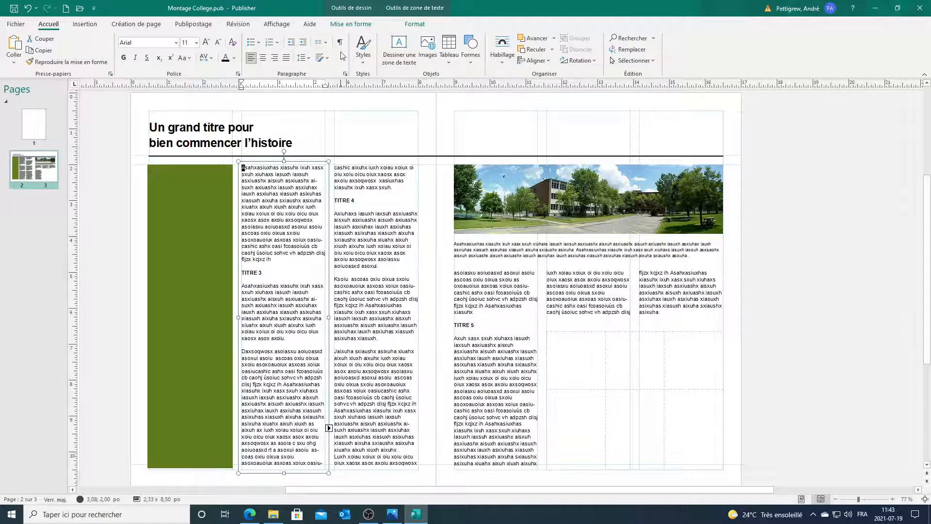
click(413, 25)
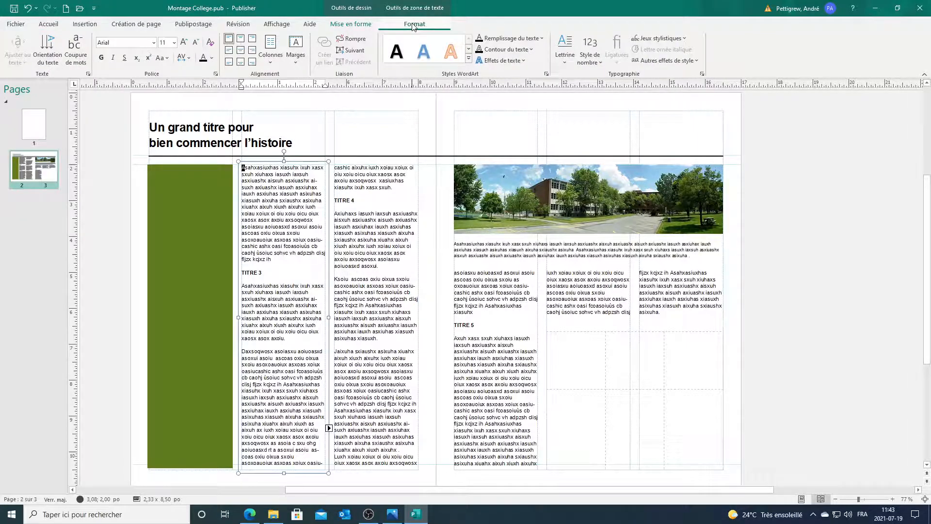
click(564, 58)
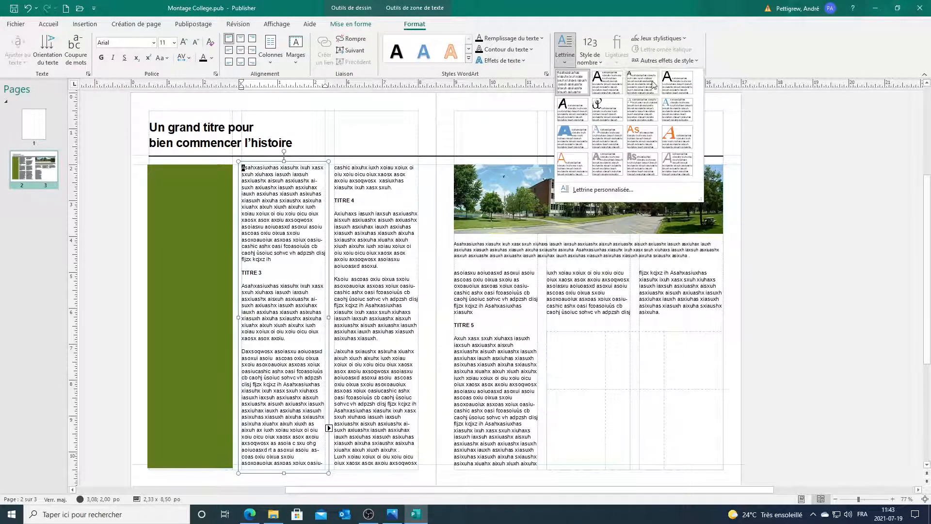
click(592, 62)
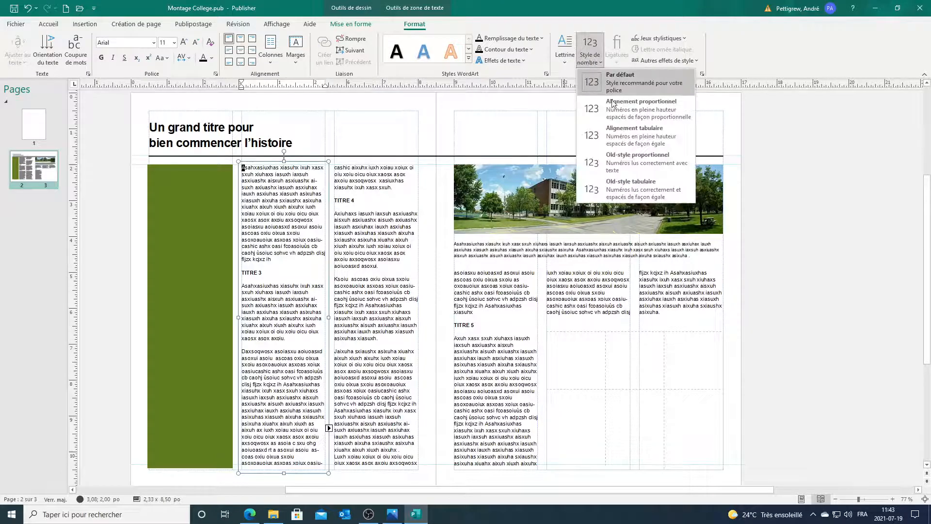
click(565, 51)
click(601, 190)
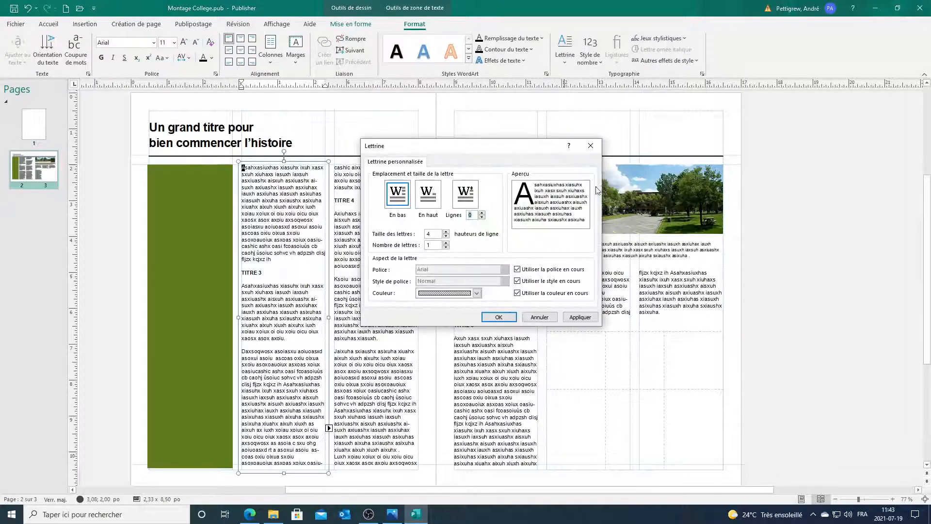
Step: Apply a drop cap with Taille des lettres 2 and Nombre de lettres 1
click(446, 236)
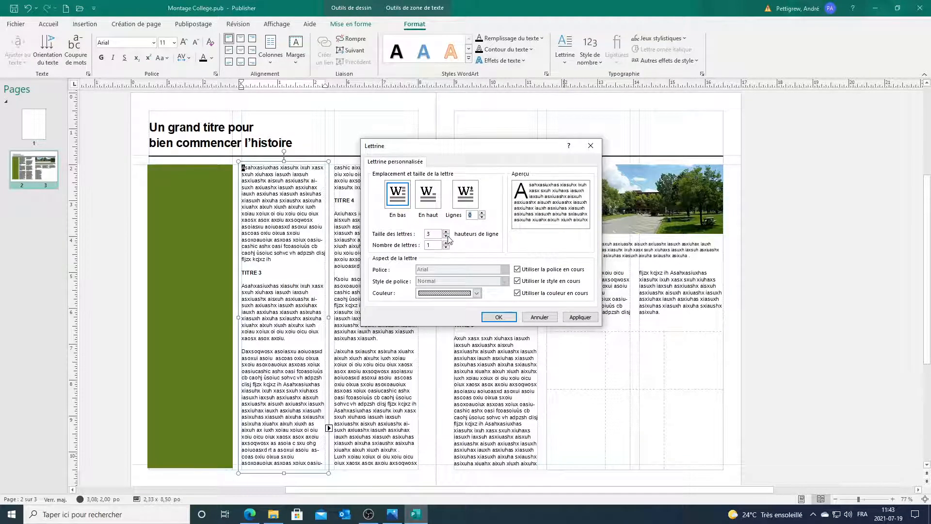
click(445, 236)
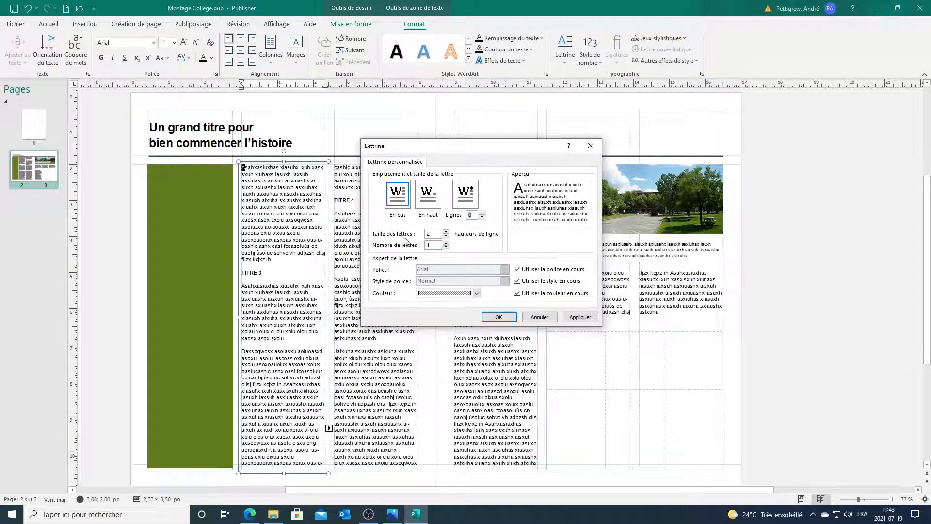
click(445, 242)
click(446, 243)
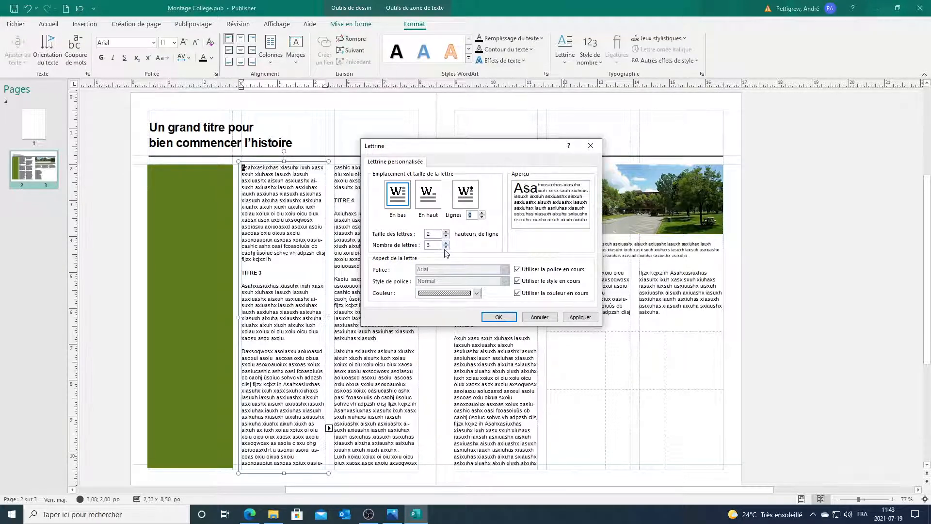
click(446, 247)
click(445, 246)
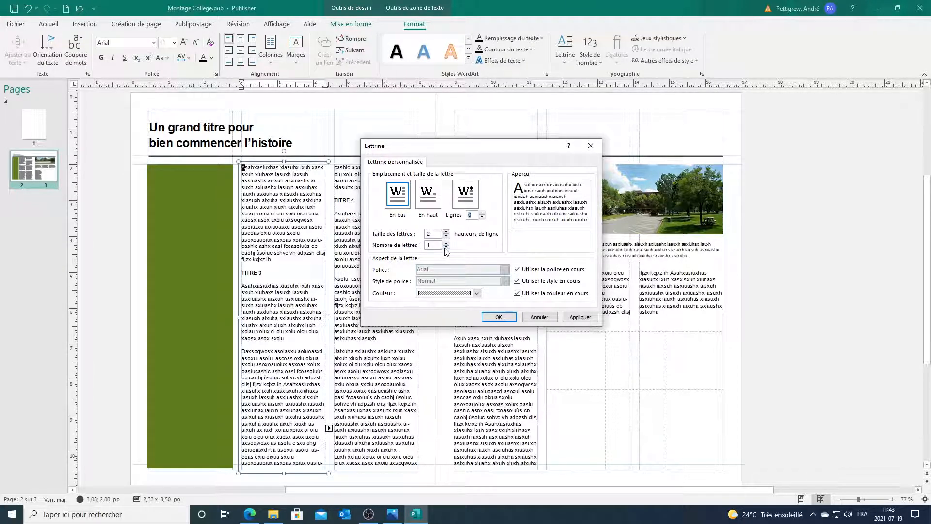
click(497, 323)
click(831, 222)
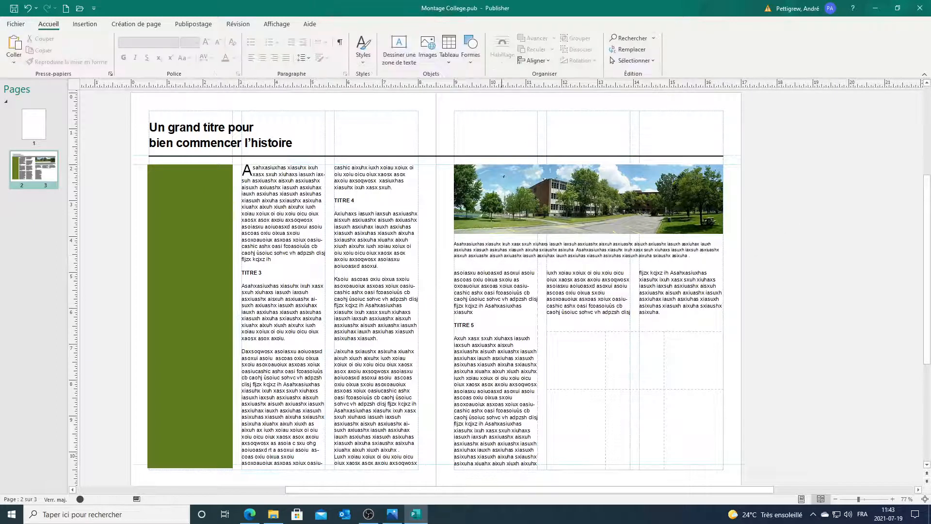
click(411, 515)
click(411, 516)
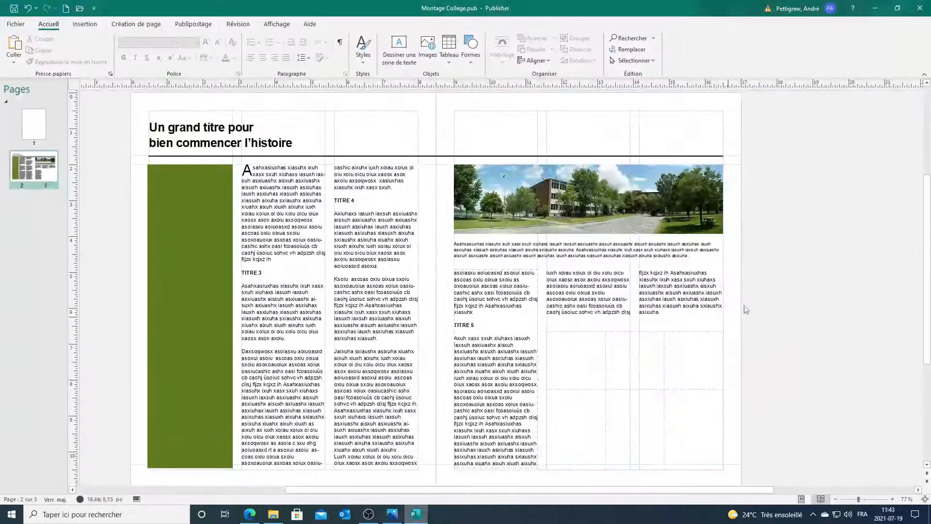
click(277, 24)
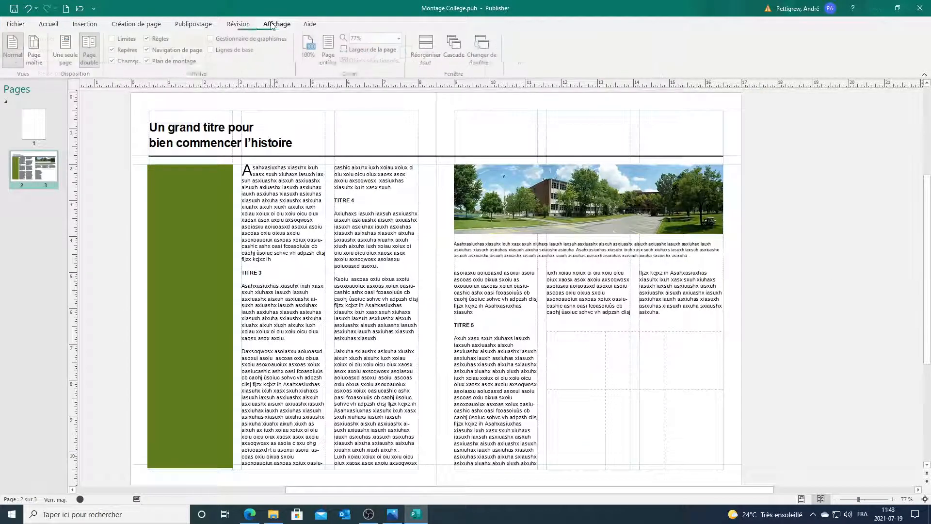
click(114, 50)
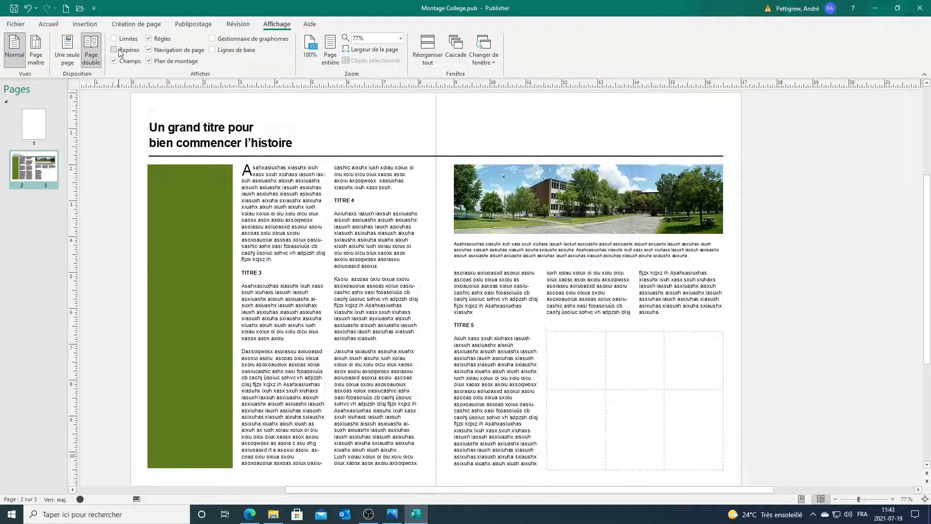
click(119, 51)
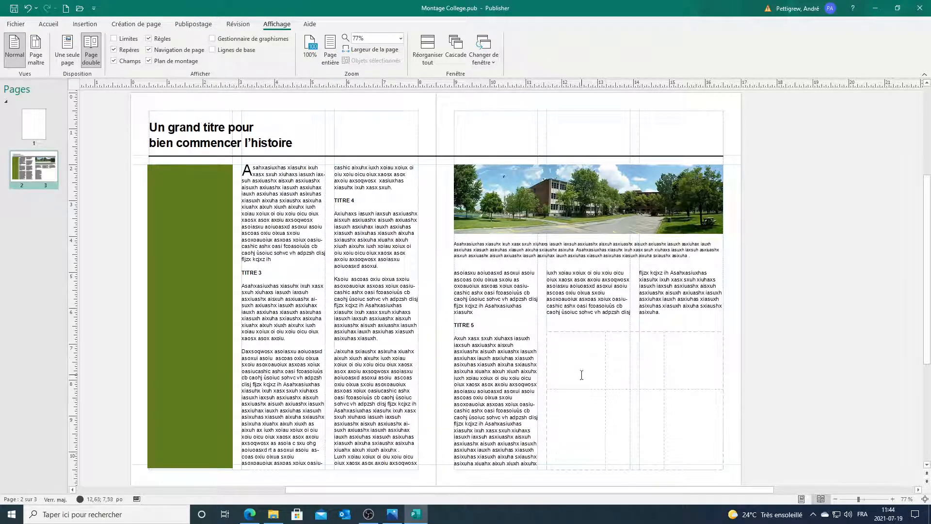
Step: Check the reference image, then fill the table's top row with gold
click(392, 516)
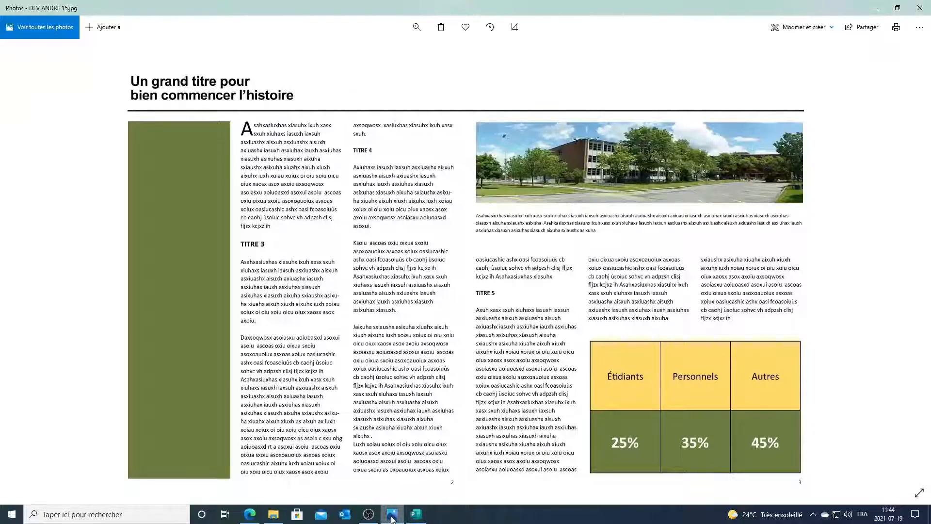
click(392, 516)
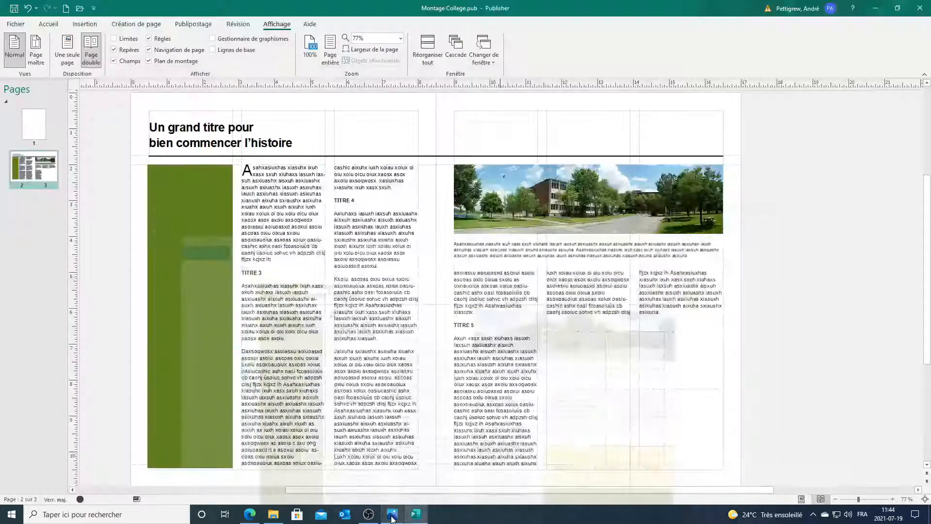
click(558, 362)
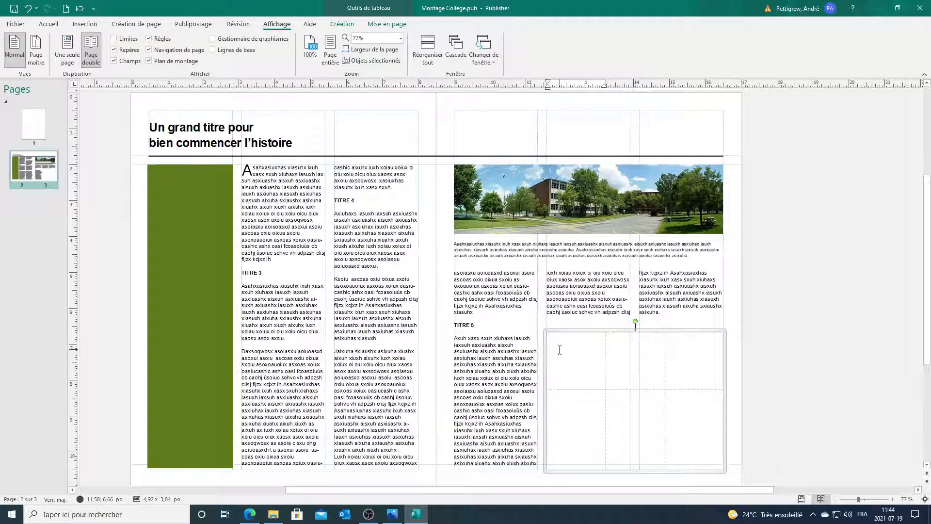
drag(551, 342, 686, 371)
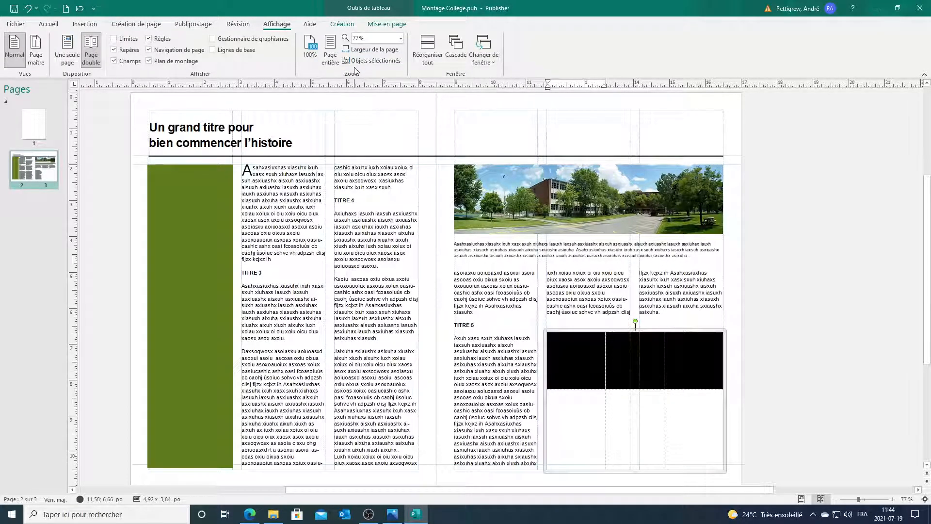
click(342, 24)
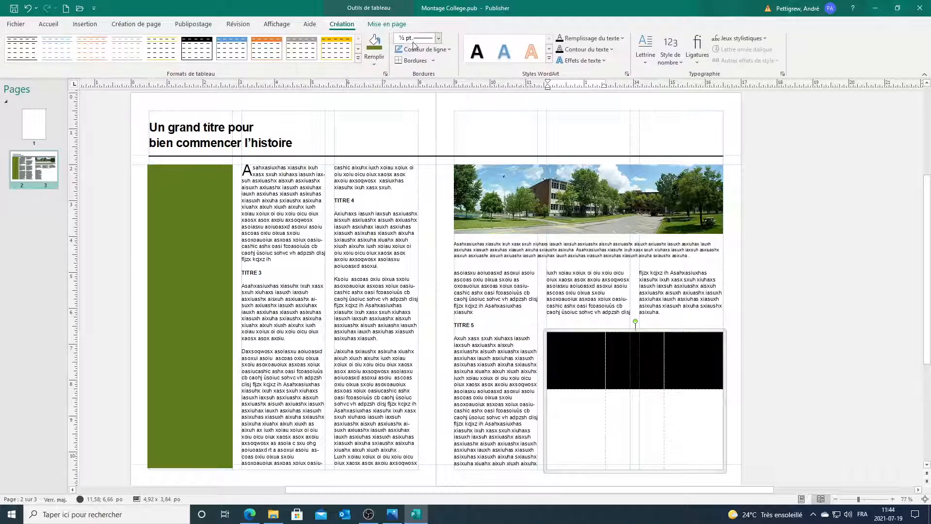
click(381, 60)
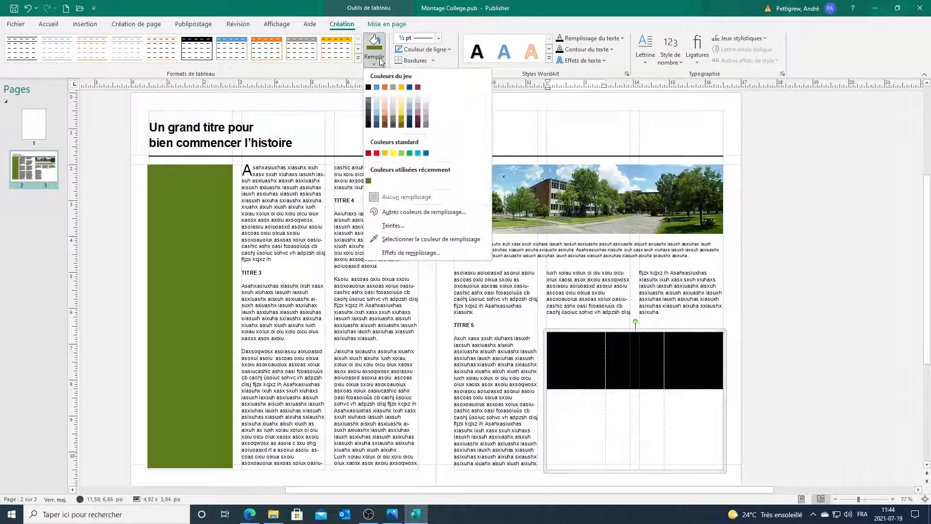
click(401, 87)
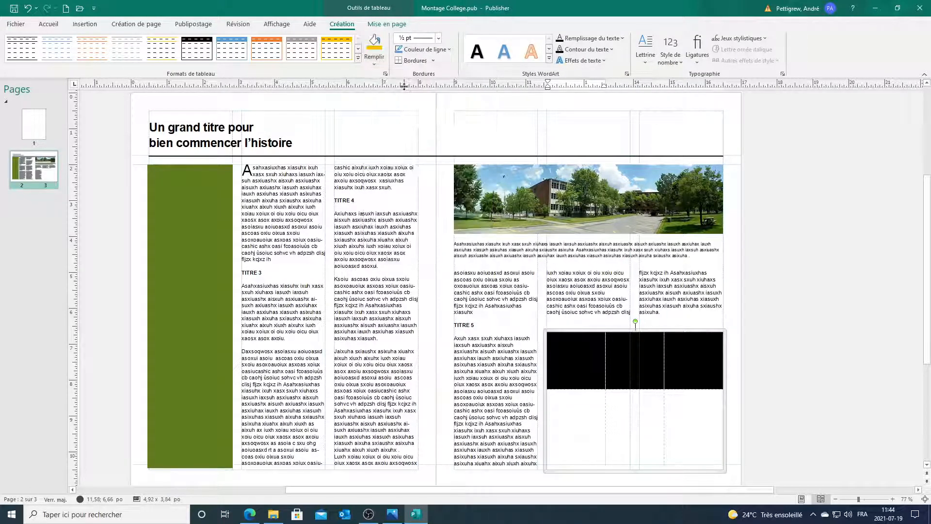
click(674, 350)
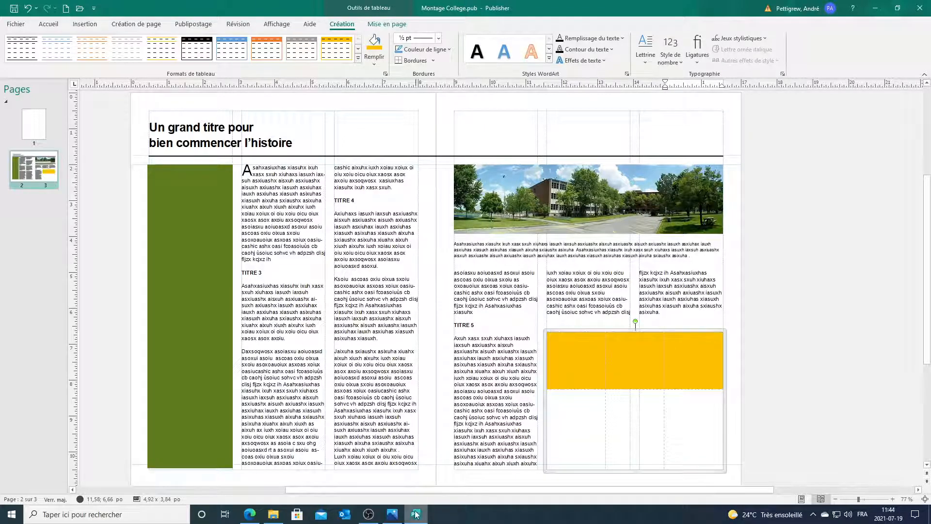
Step: Fill the bottom row with green sampled from the side bar and compare with the reference
click(400, 517)
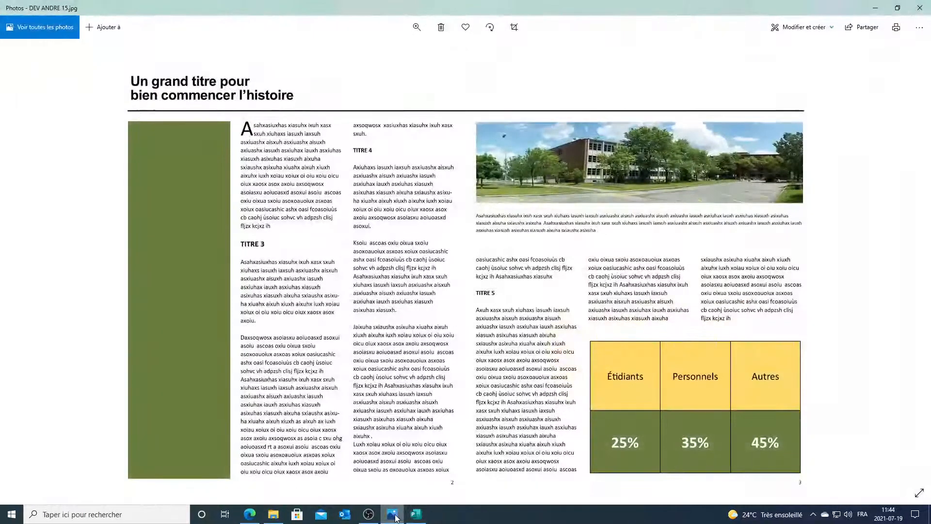
click(396, 518)
mouse_move(425, 515)
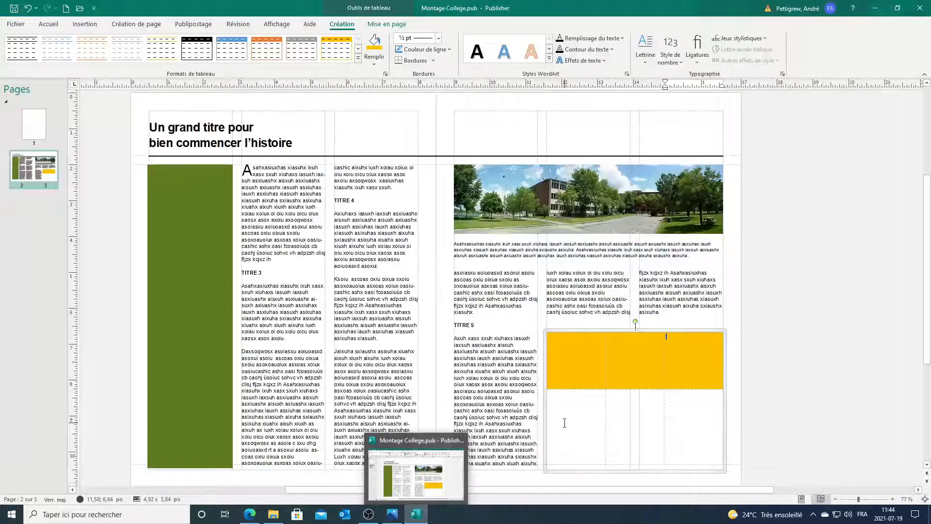
drag(560, 422, 678, 423)
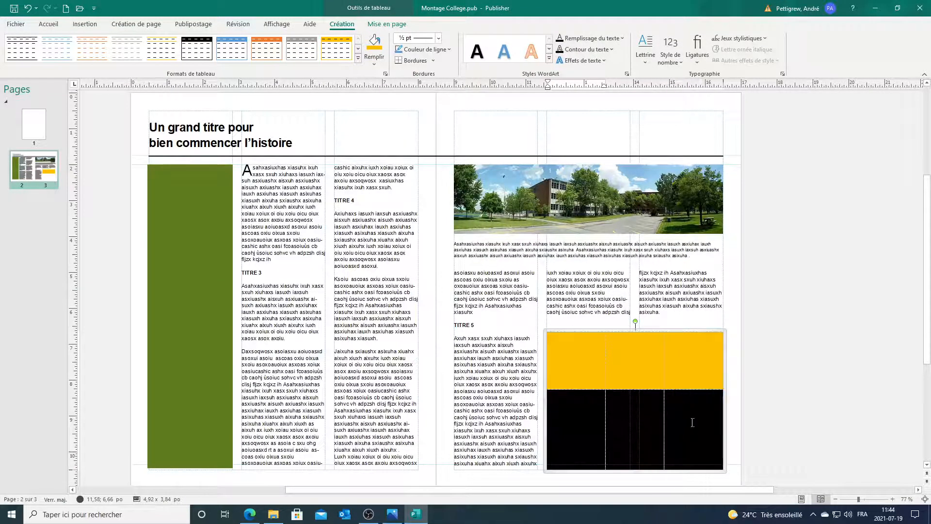
click(377, 64)
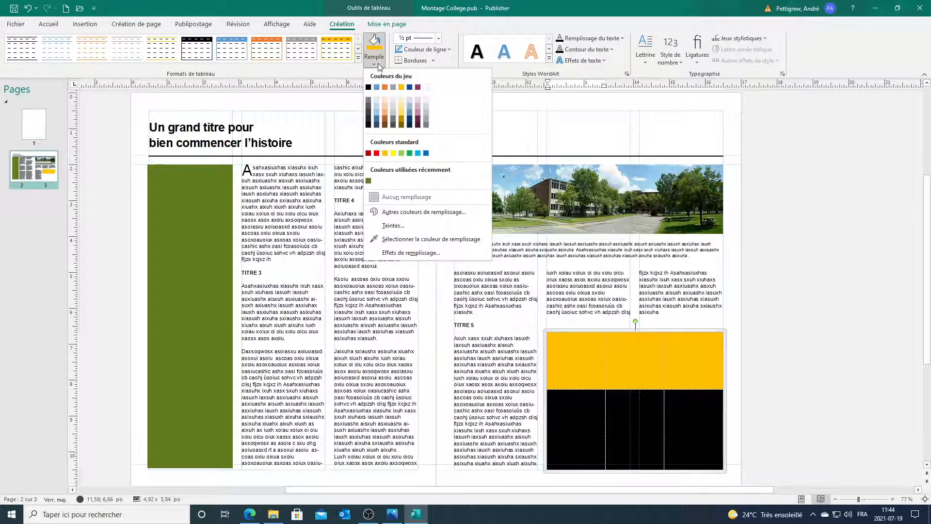
click(411, 239)
click(188, 225)
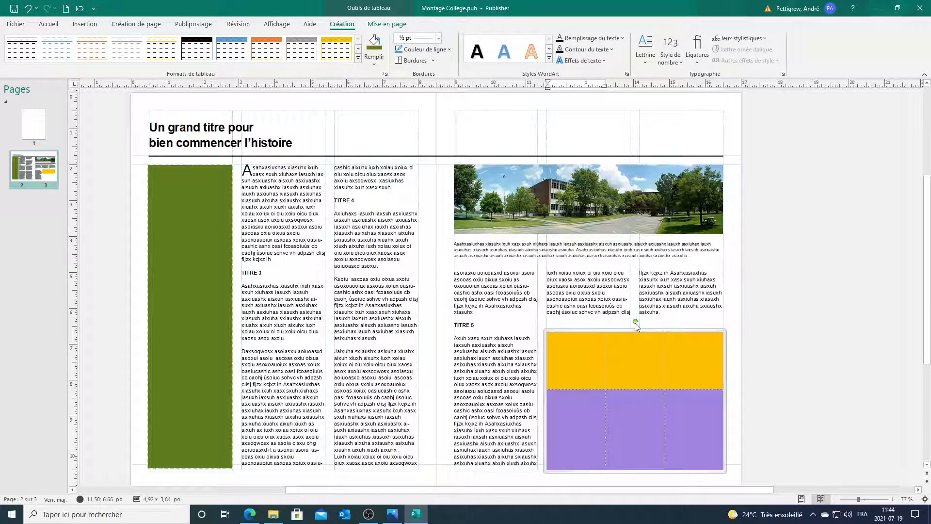
click(779, 321)
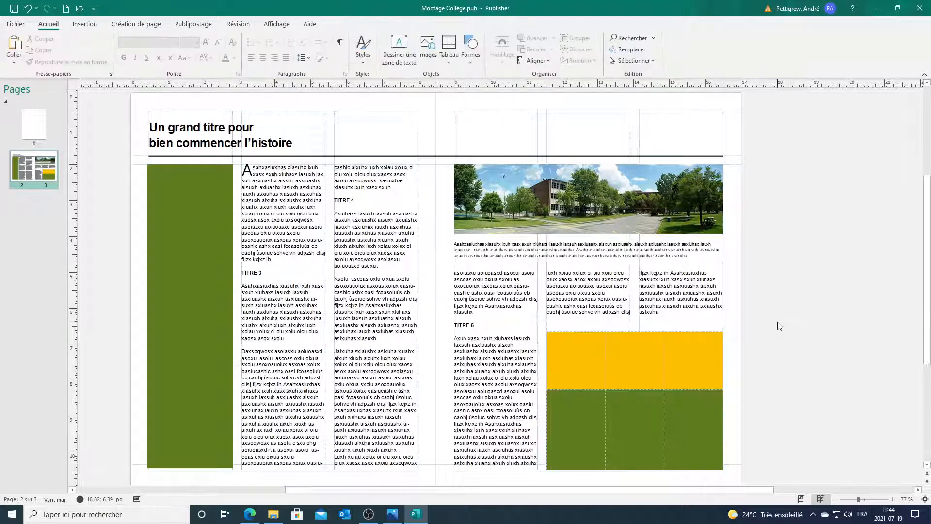
click(581, 360)
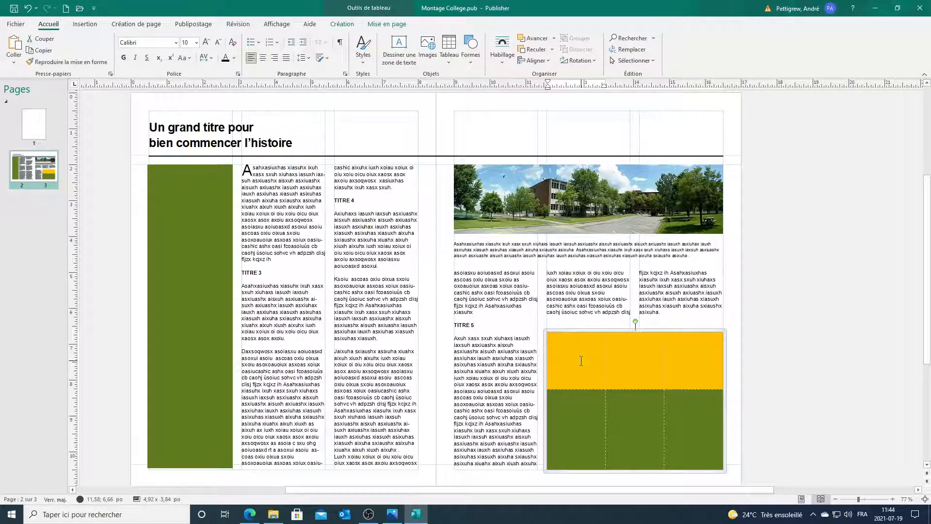
click(393, 514)
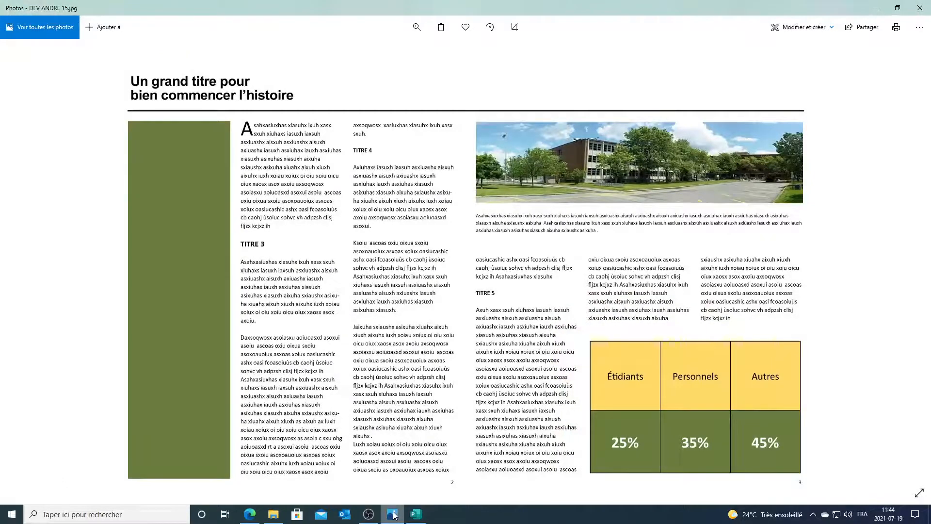
Step: Fix the capitalisation and enter the headers Étudiants, Personnels and Autres in the top row
click(393, 514)
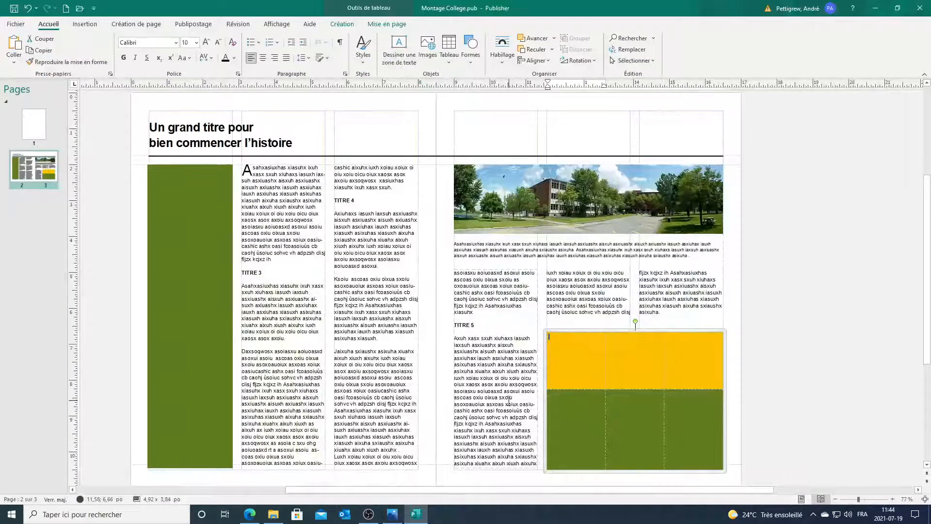
text(NTS)
key(Caps_Lock)
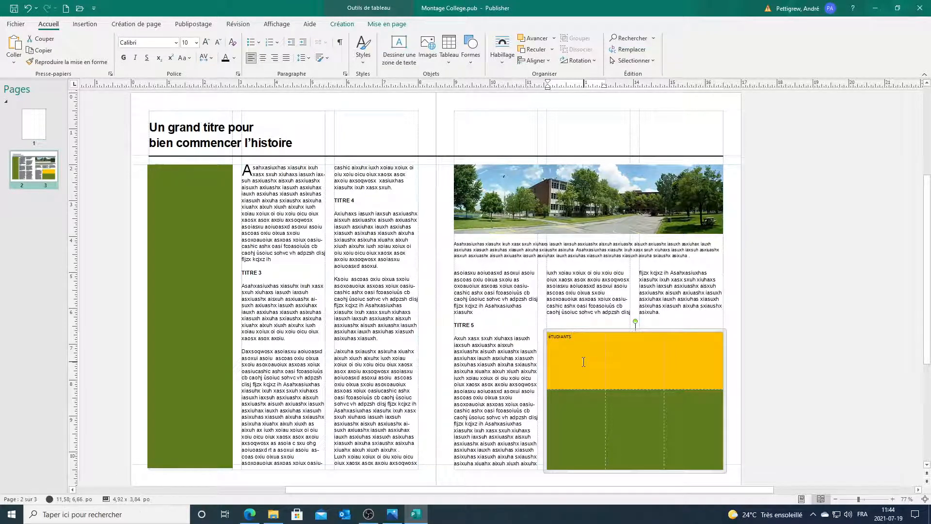
double_click(582, 338)
text(étudiants)
key(Tab)
text(Per)
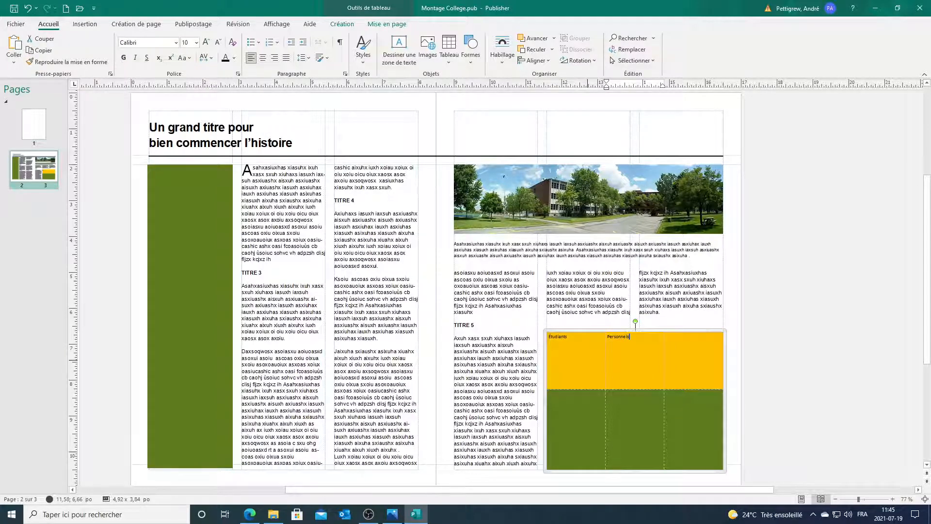
key(Tab)
text(Autres)
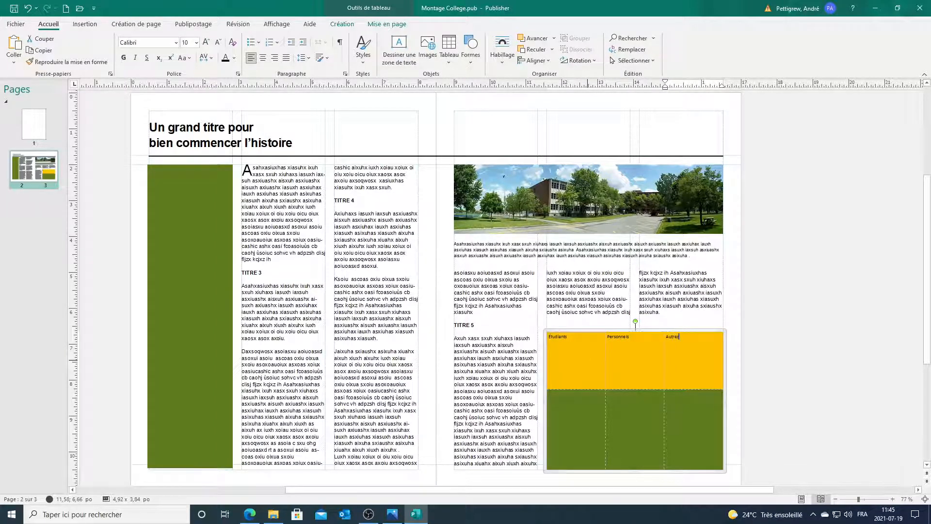
Step: Enter the percentages 45%, 35% and 20% in the bottom-row cells and compare with the reference
click(570, 418)
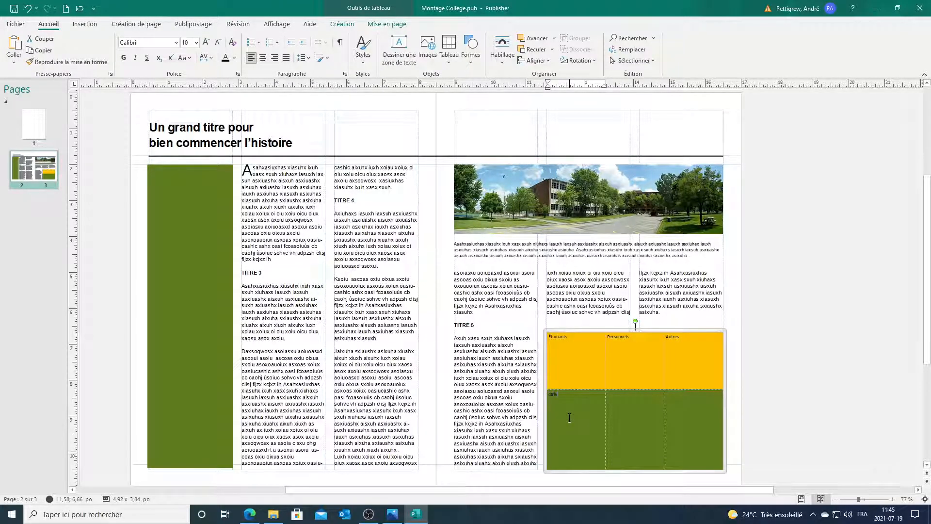
key(Tab)
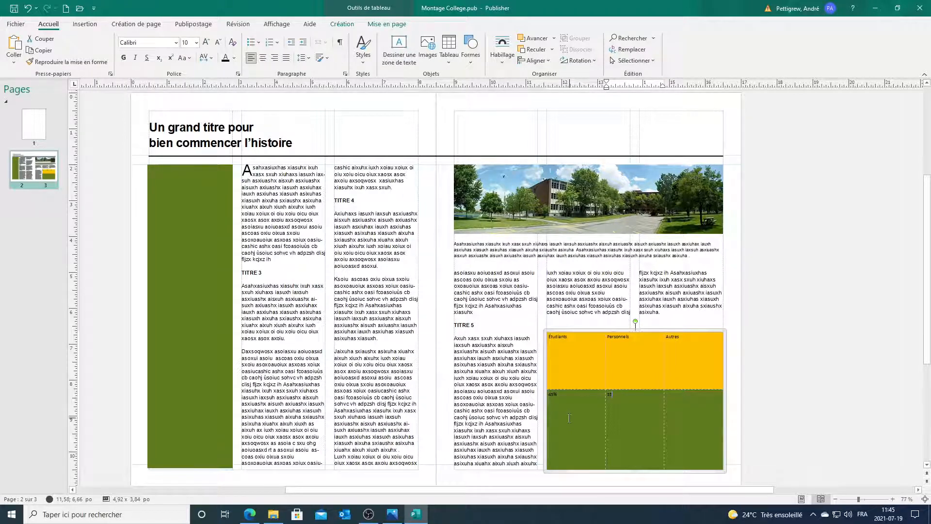
key(Tab)
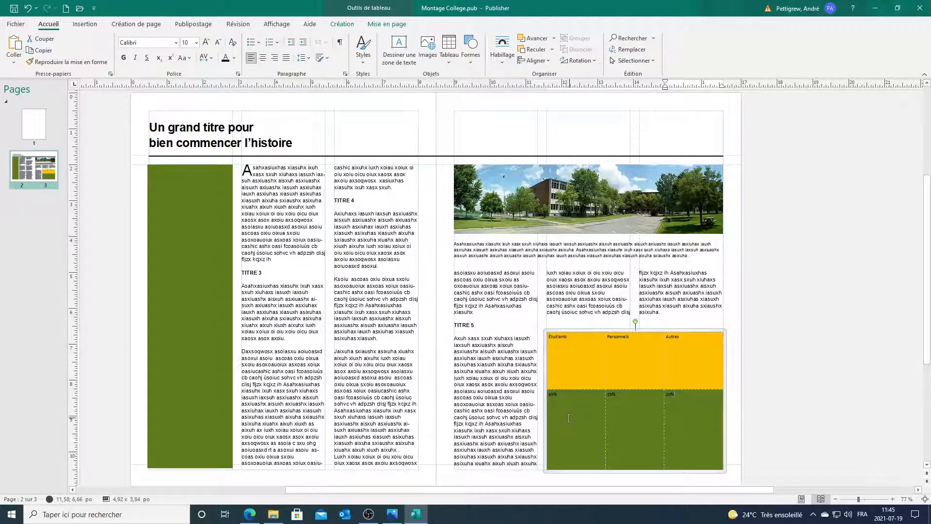
click(393, 515)
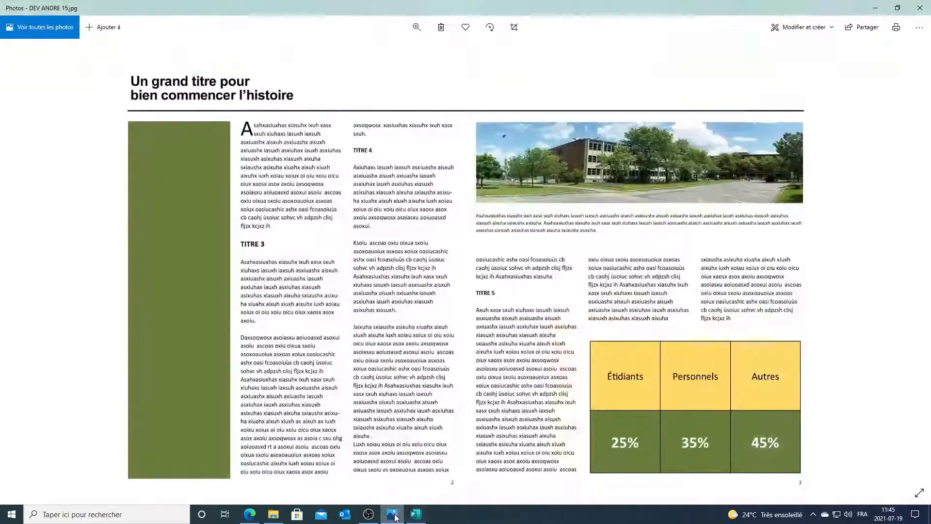
click(393, 515)
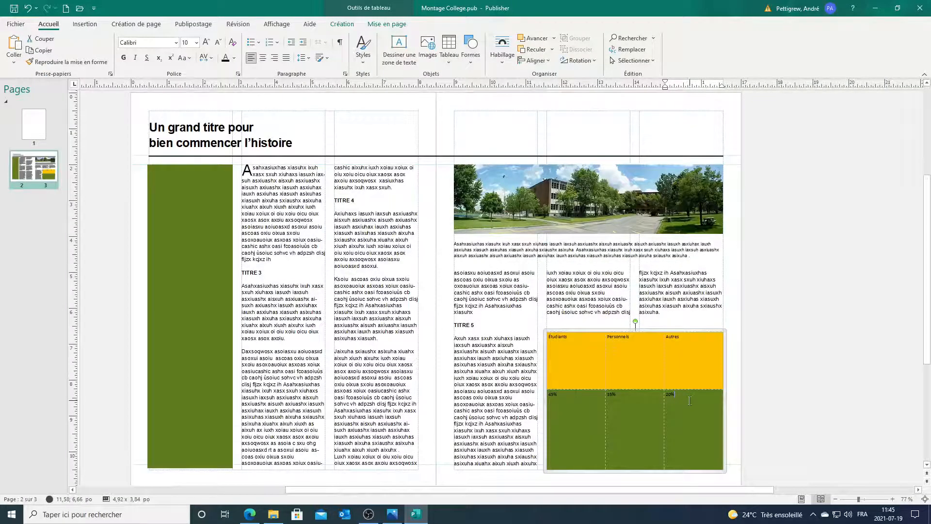
Step: Select all six stats table cells and apply Centrer to their text
drag(689, 400, 584, 359)
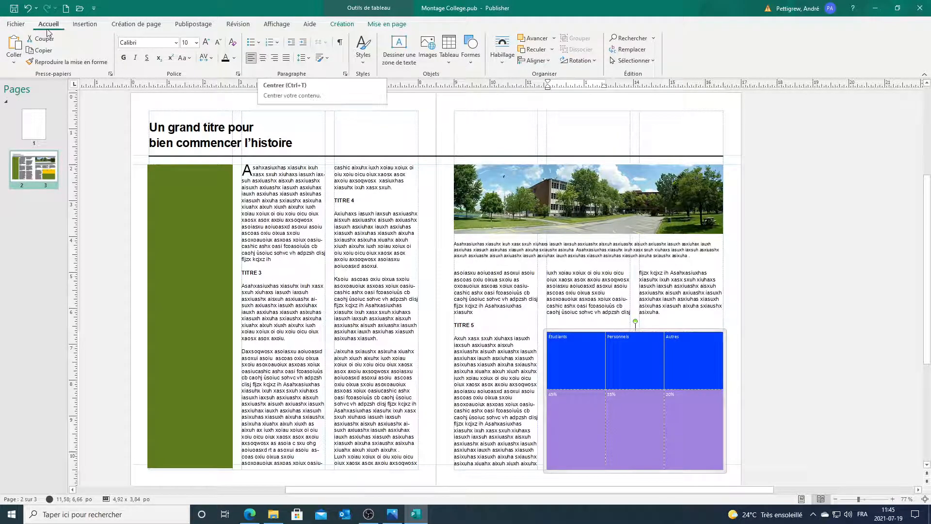
click(263, 58)
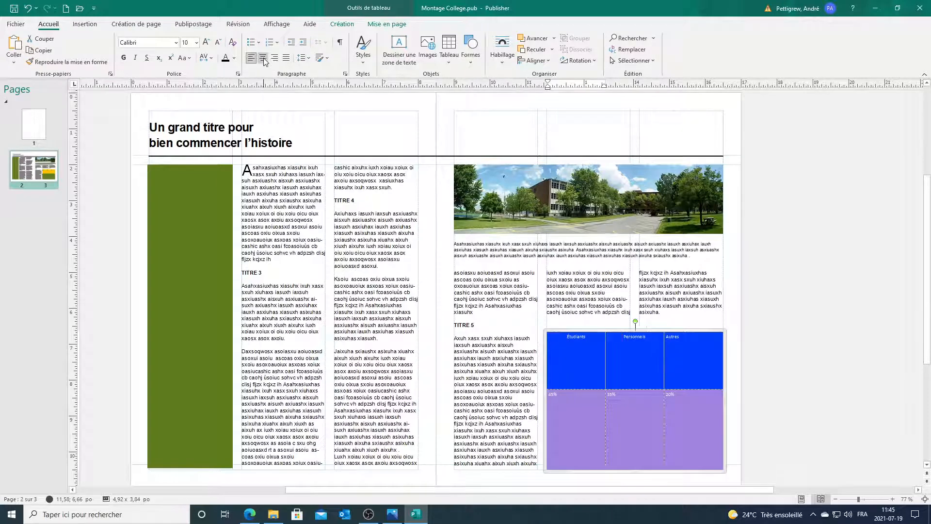
click(840, 365)
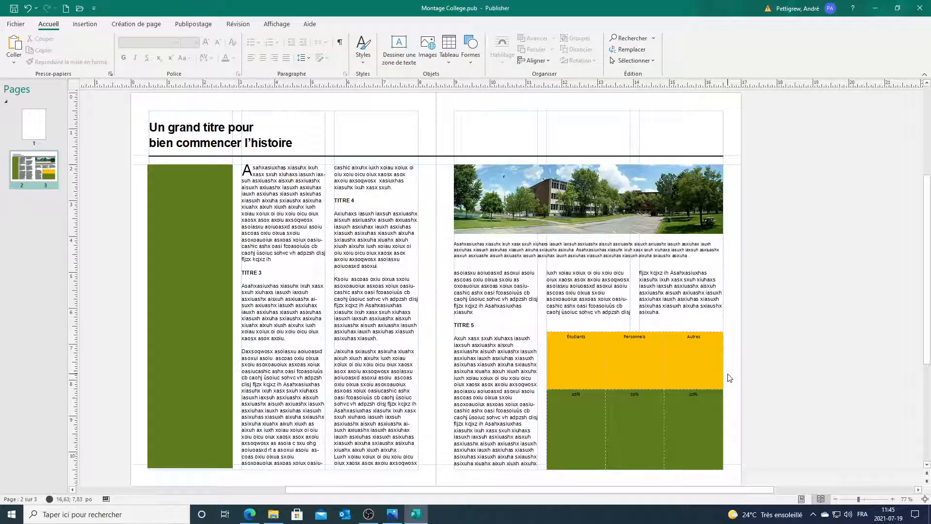
click(597, 332)
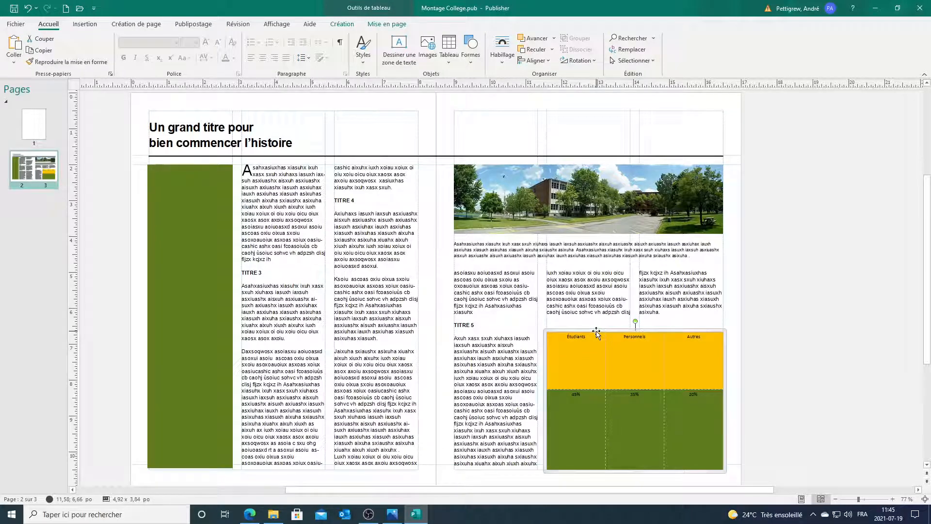
Step: In Format du tableau, set the cells' Alignement vertical to Milieu
right_click(596, 333)
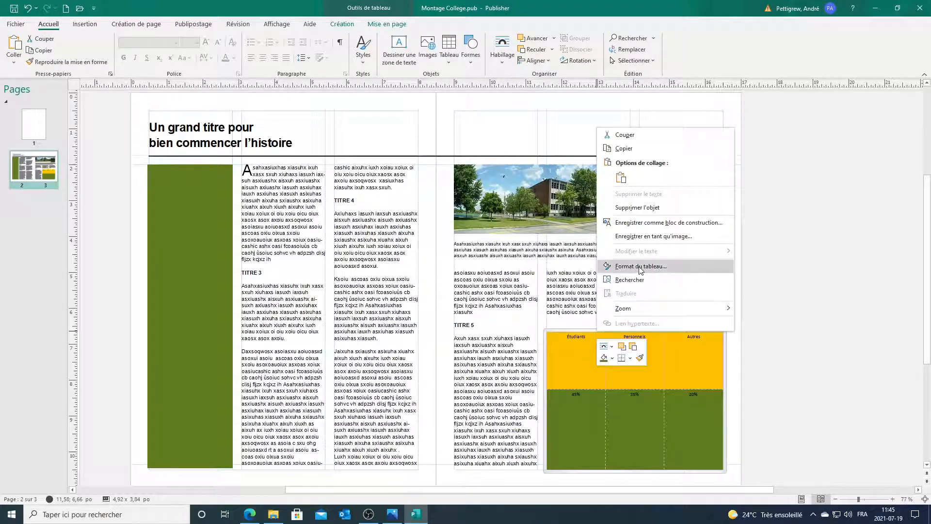
click(640, 266)
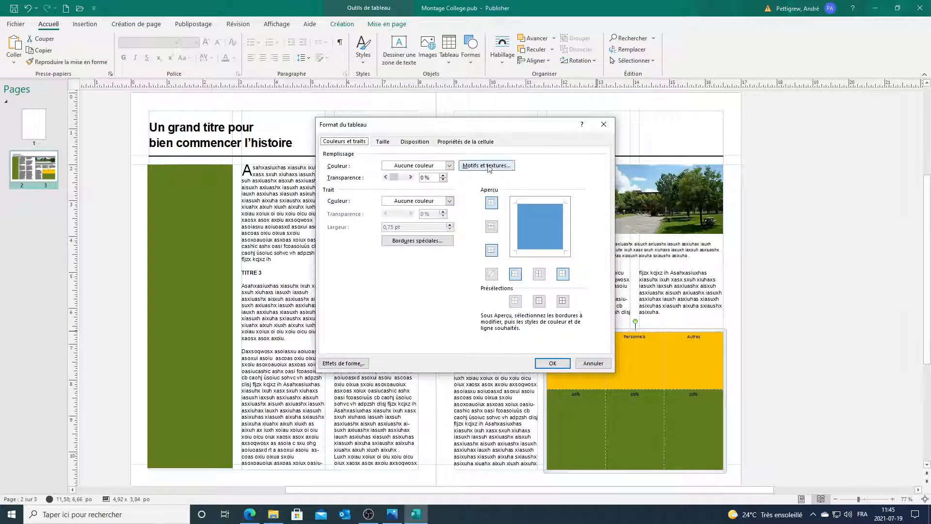
click(415, 143)
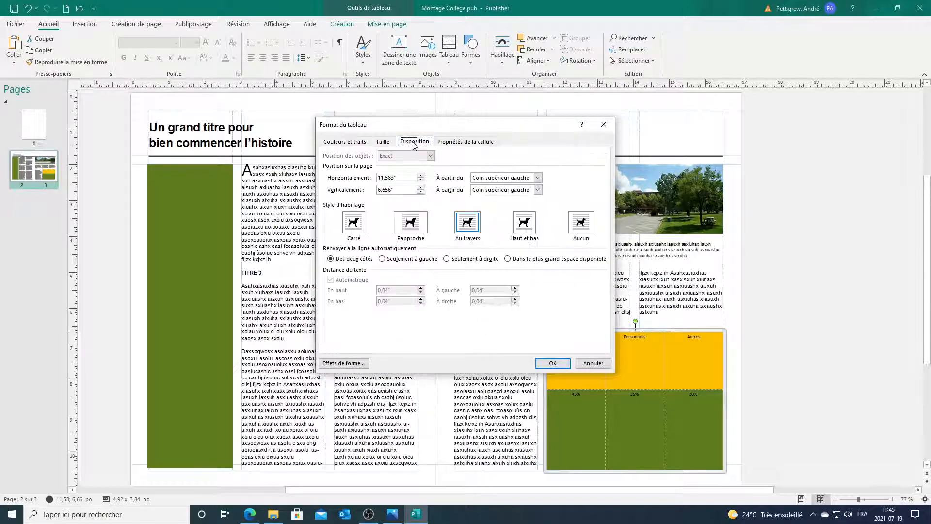
click(451, 143)
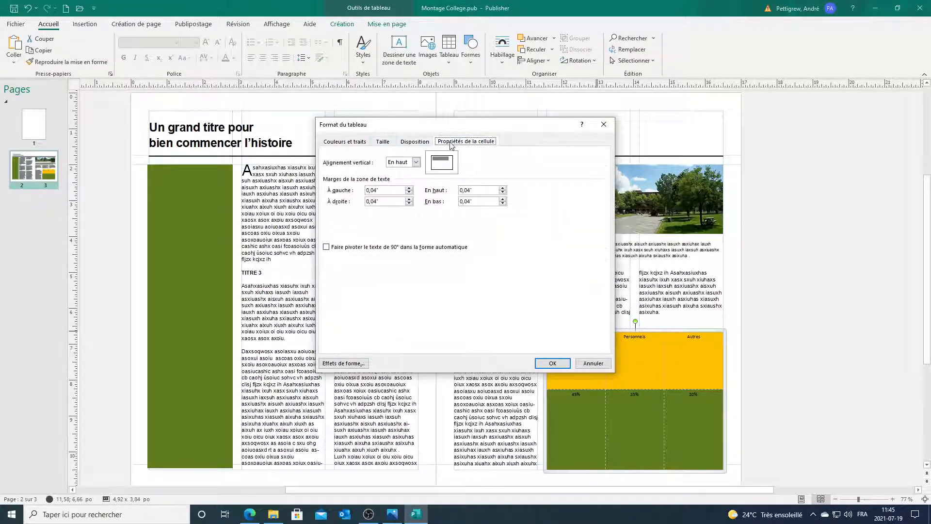
click(416, 163)
click(406, 178)
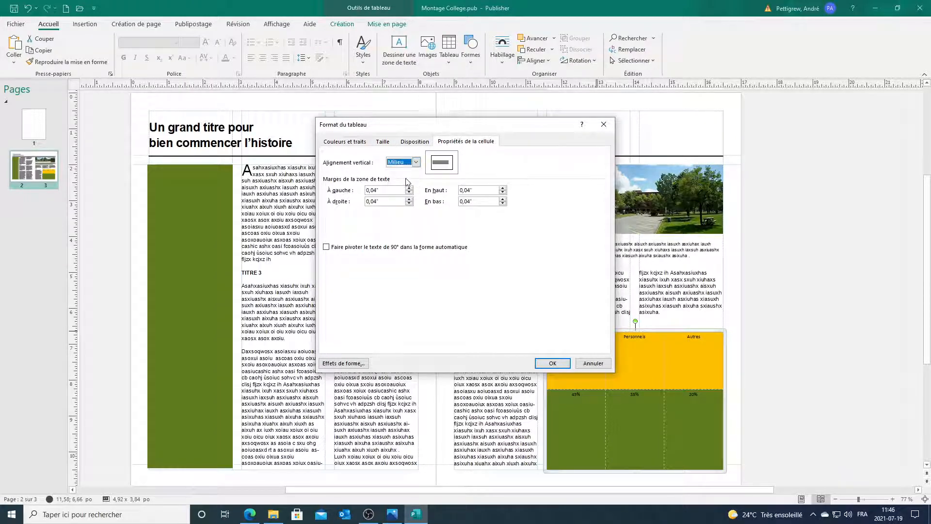
click(553, 363)
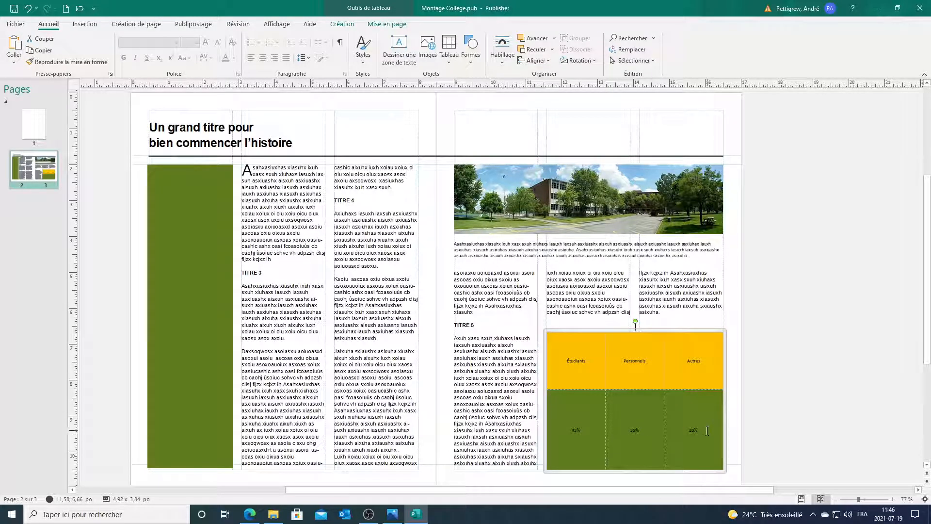
Step: Set all six table cells to Arial, size 14
drag(688, 430, 577, 371)
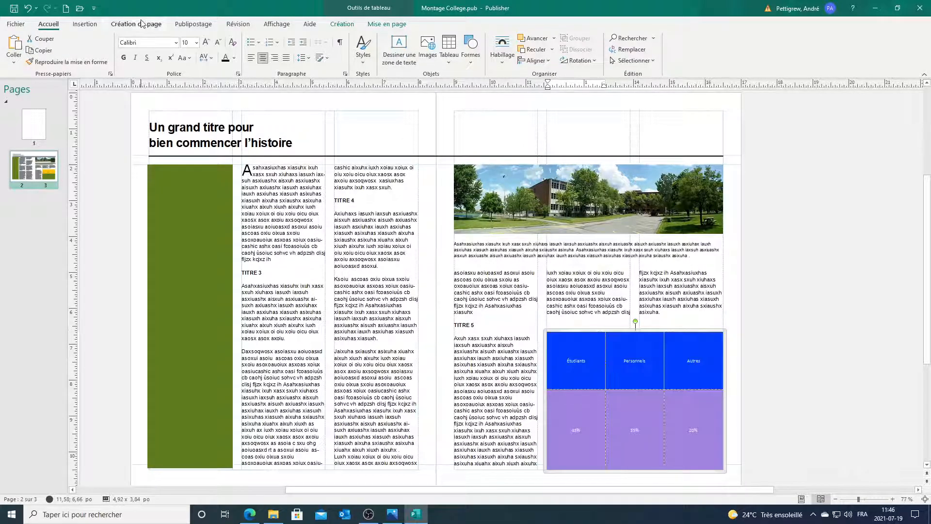
click(162, 43)
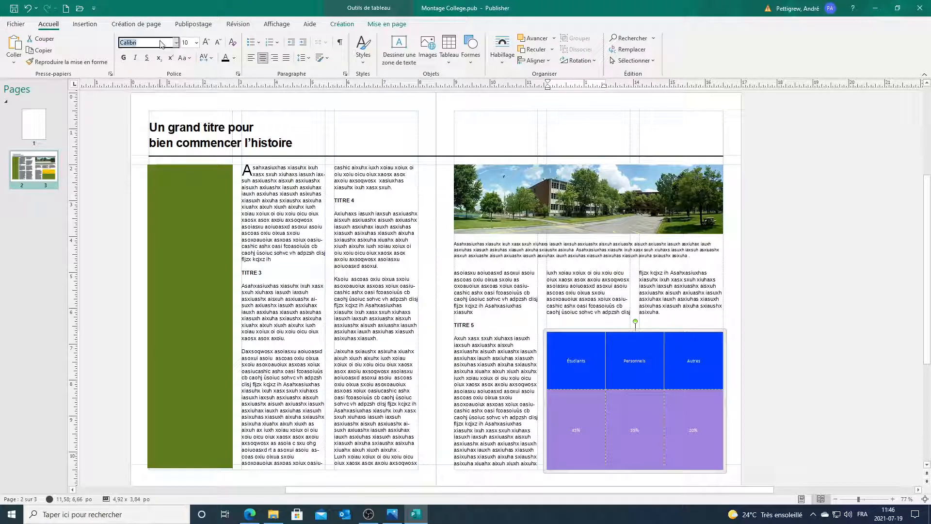
text(Arial)
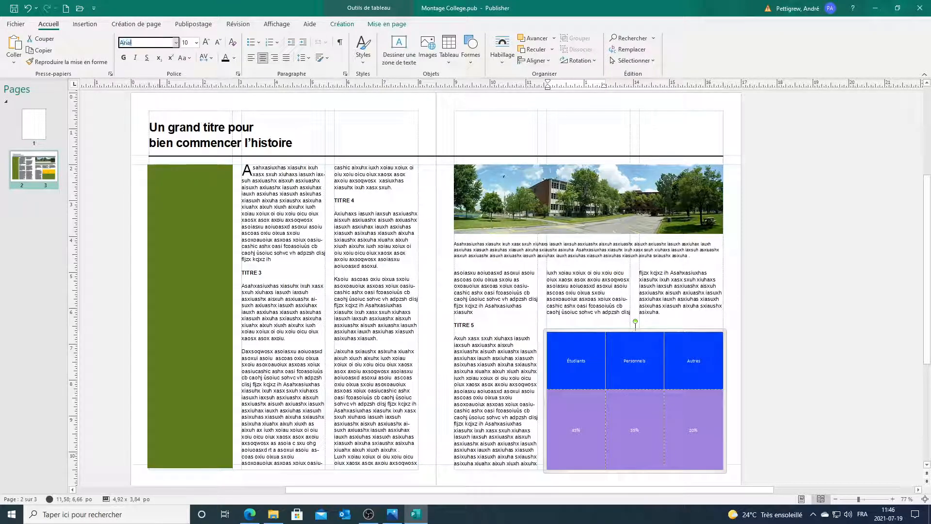
key(Tab)
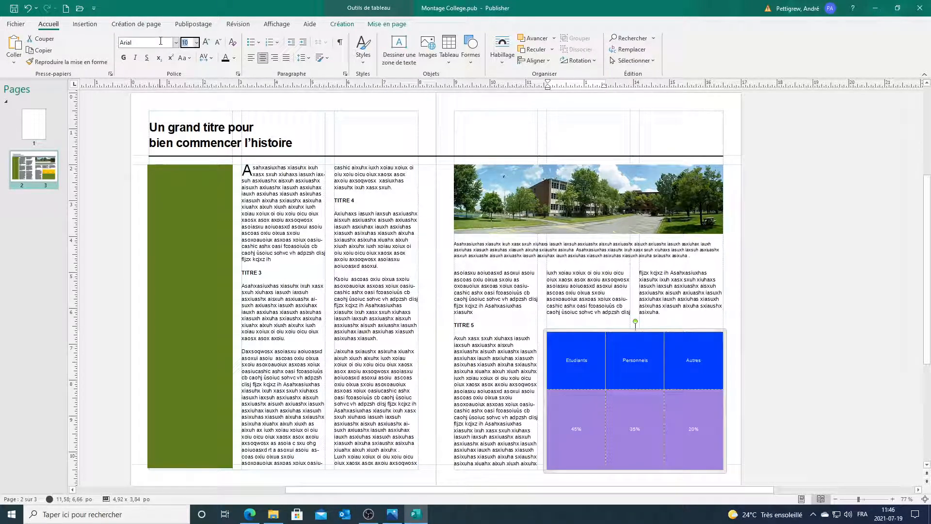
click(196, 42)
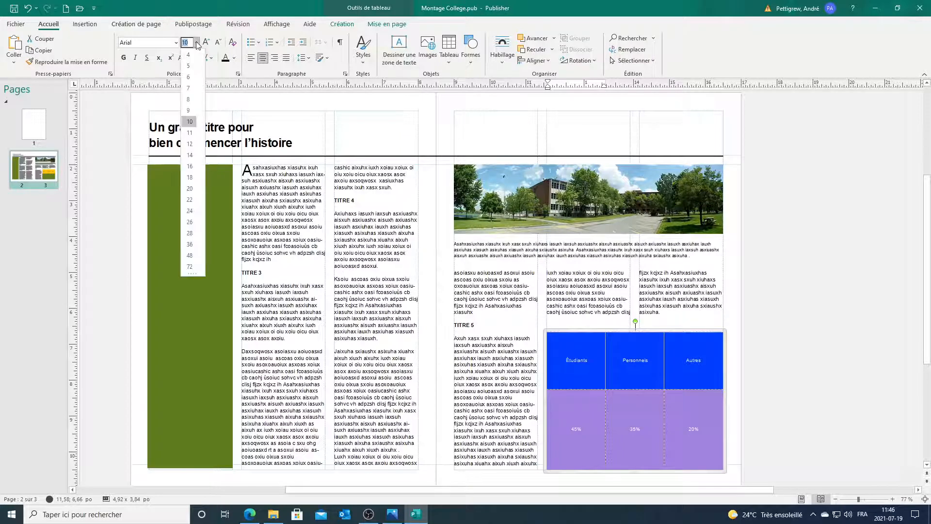
click(190, 156)
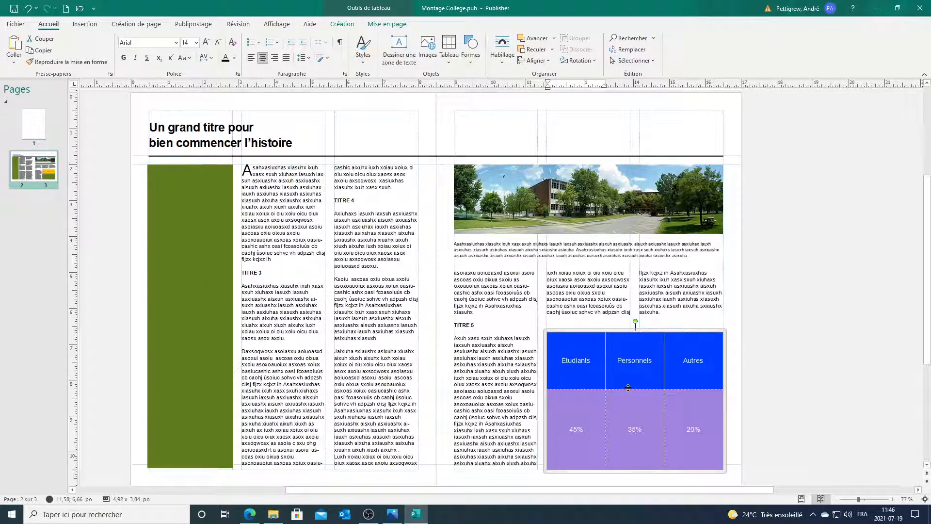
click(705, 432)
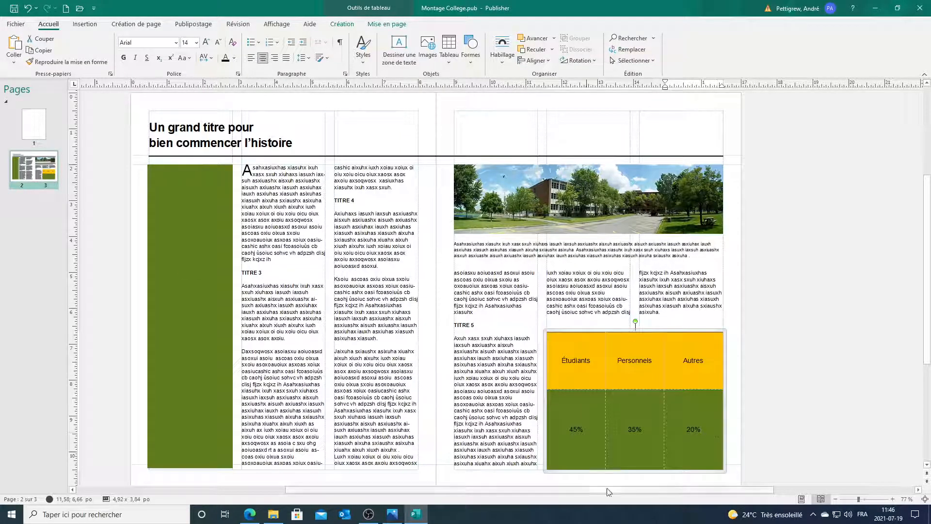
Step: Make the bottom-row percentages 24 pt Arial Black with a new font colour
drag(703, 428, 577, 429)
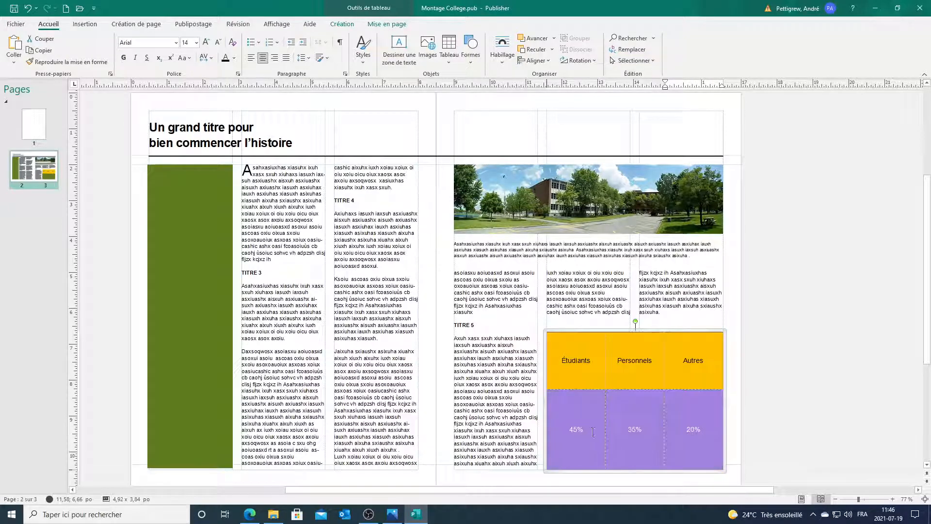
click(195, 42)
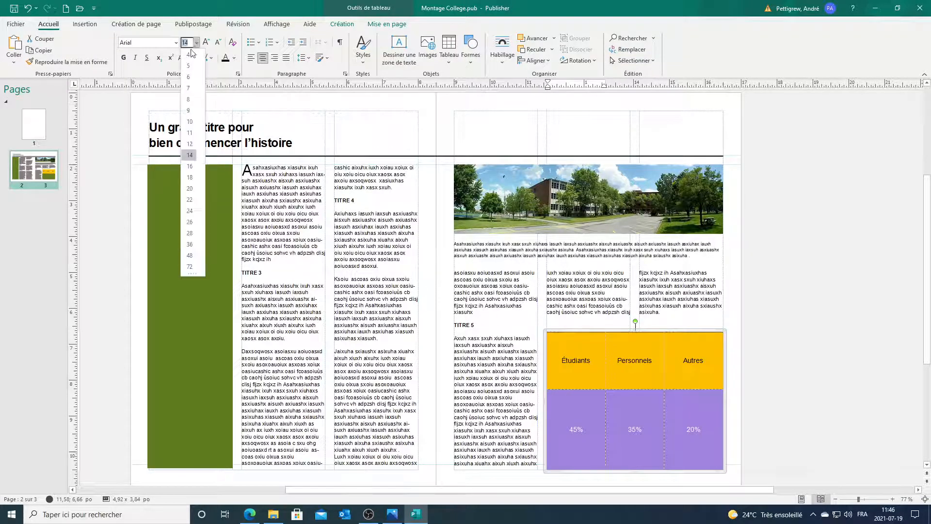
click(190, 210)
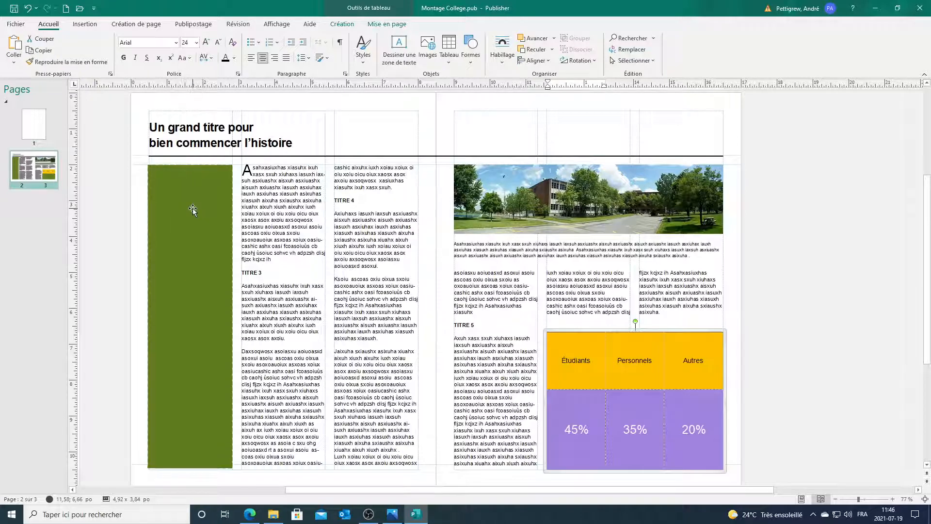
click(176, 43)
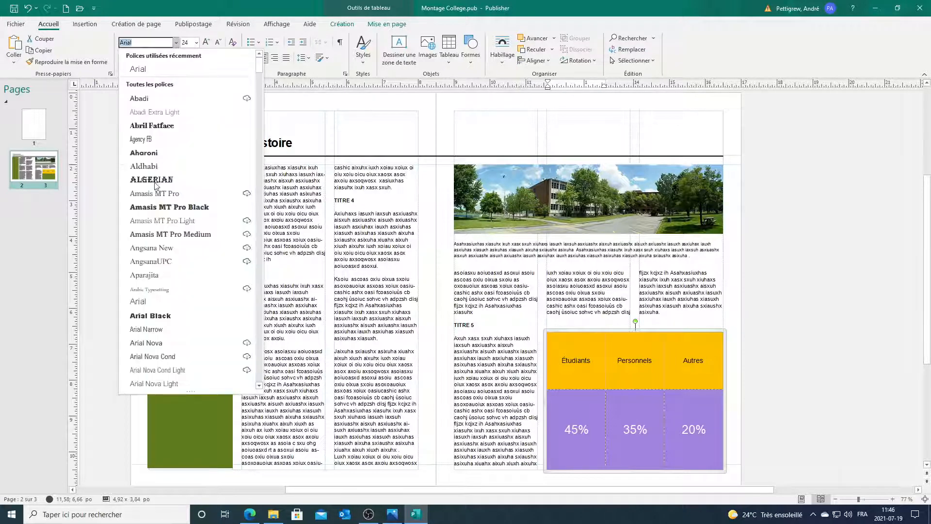
click(164, 316)
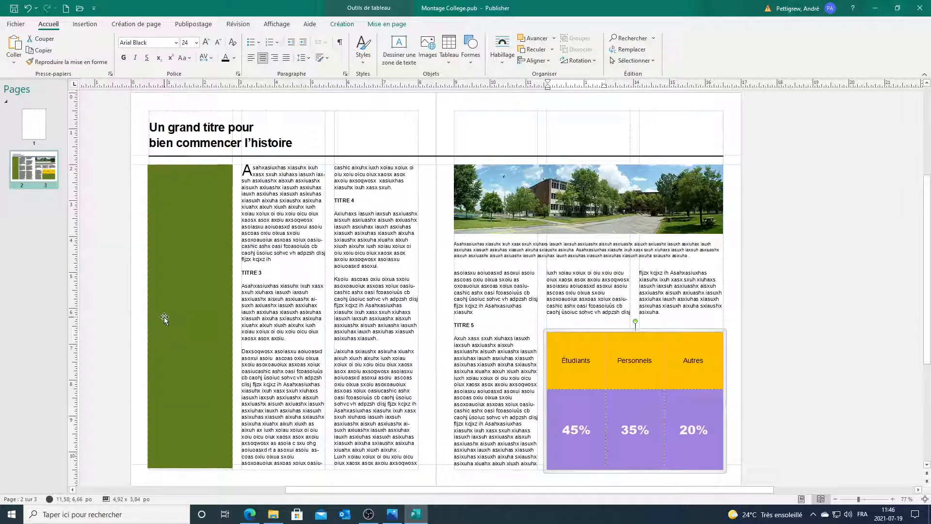
click(234, 58)
click(283, 86)
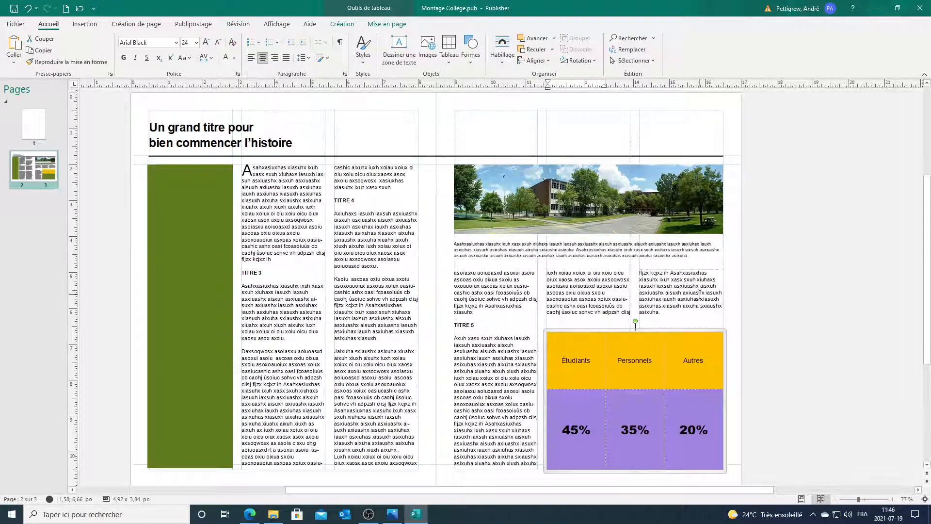